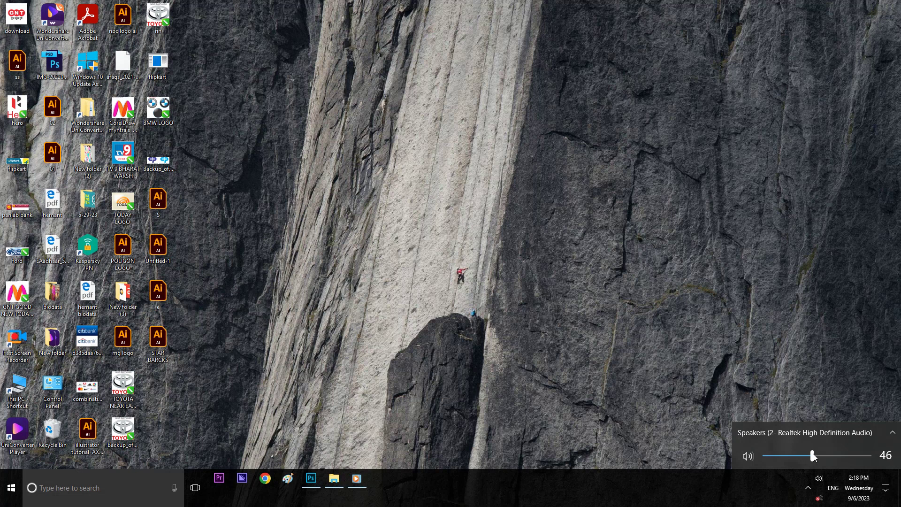
# - Convert the bride photo's locked Background into a normal Layer 0
pyautogui.click(311, 478)
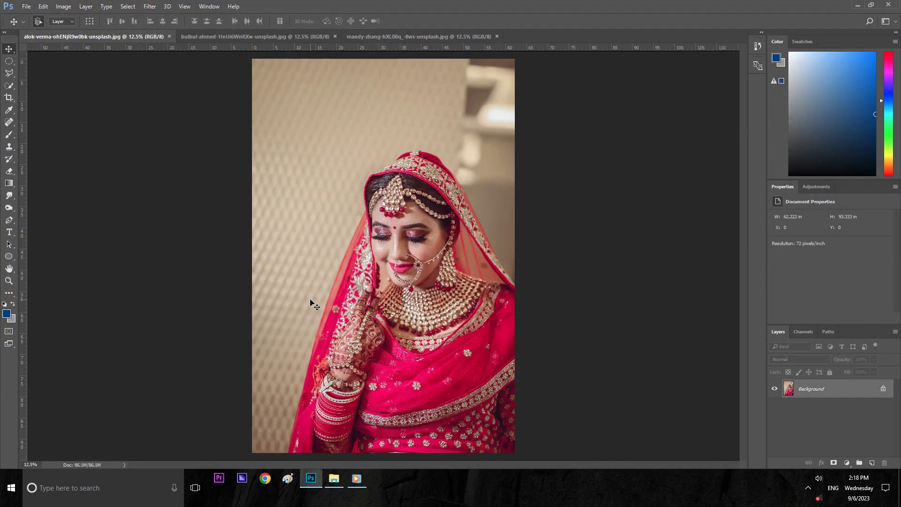
pyautogui.doubleClick(861, 389)
pyautogui.click(527, 165)
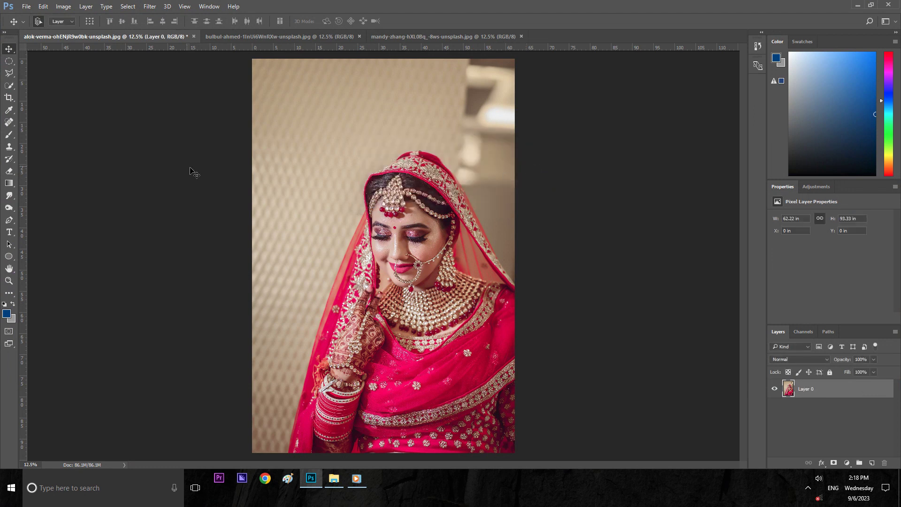
pyautogui.press('b')
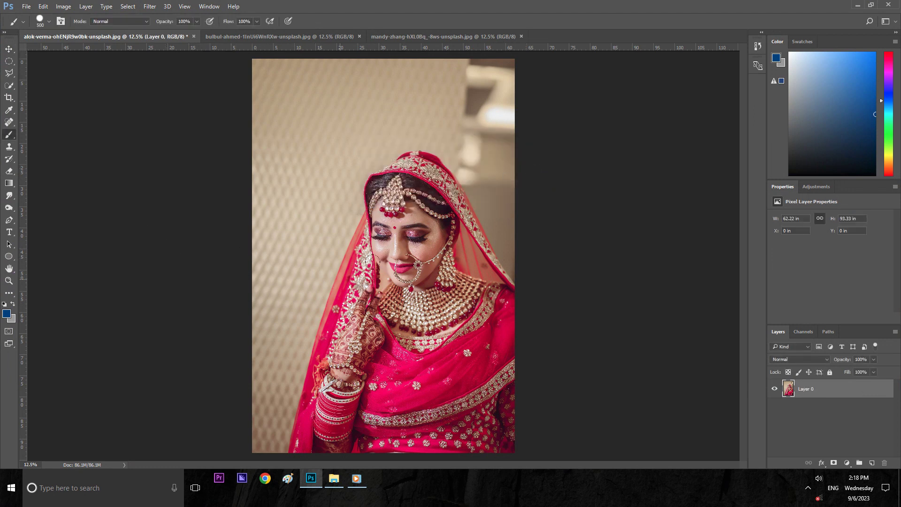
# - Add a new layer above the photo and fill it with solid white
pyautogui.click(872, 463)
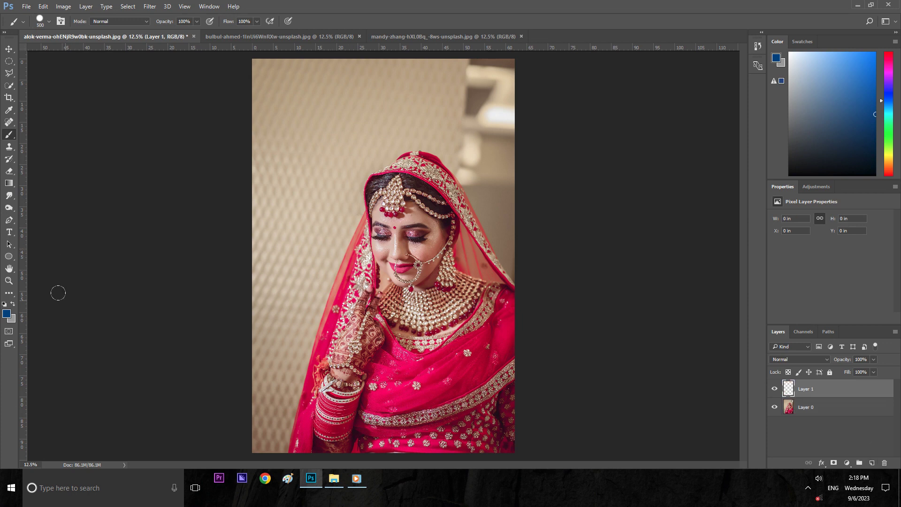
pyautogui.click(12, 304)
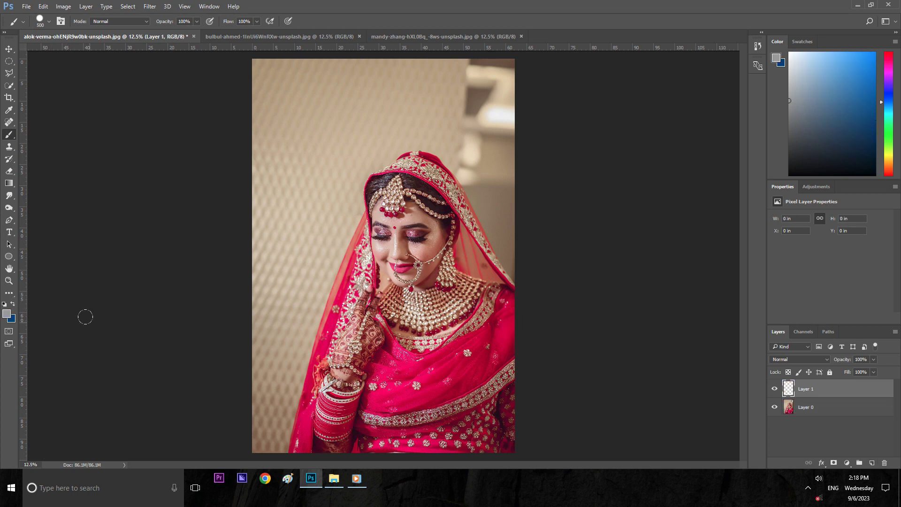
pyautogui.press('i')
pyautogui.click(7, 315)
pyautogui.moveTo(490, 195); pyautogui.dragTo(444, 134)
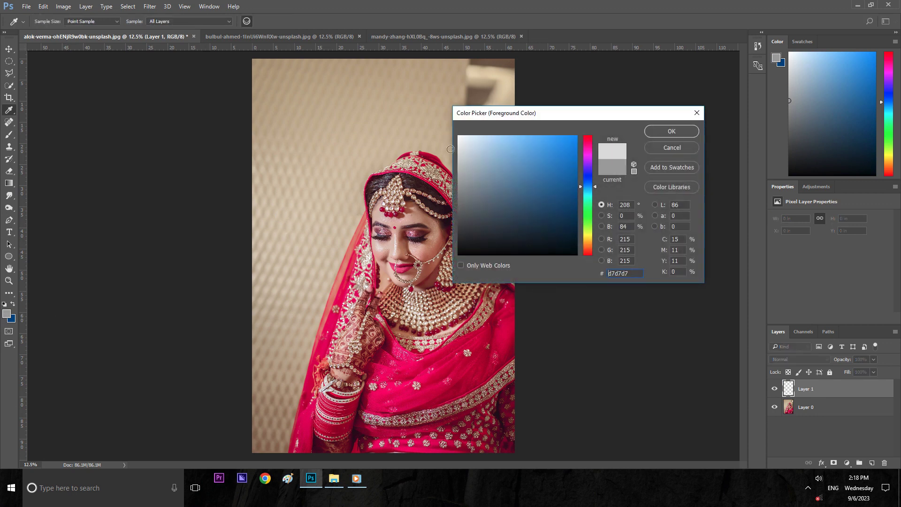
pyautogui.click(672, 131)
pyautogui.press('b')
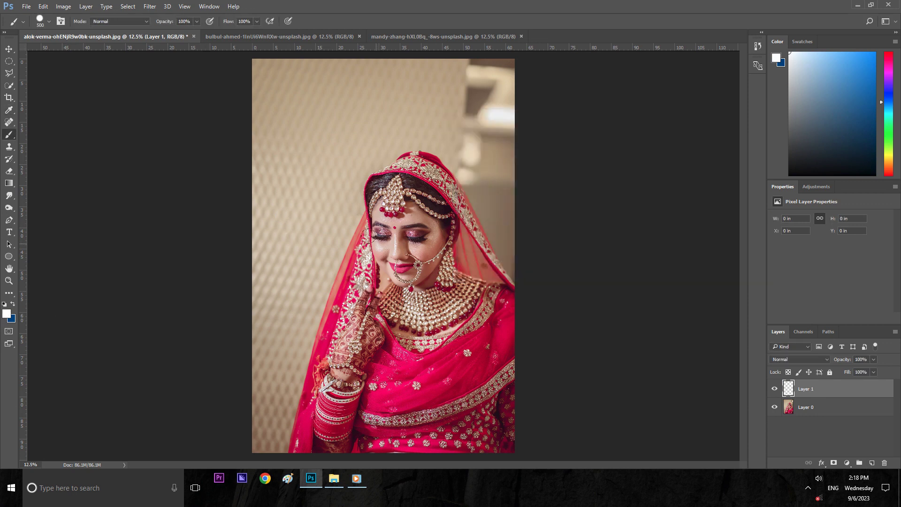
pyautogui.hotkey('alt', 'BackSpace')
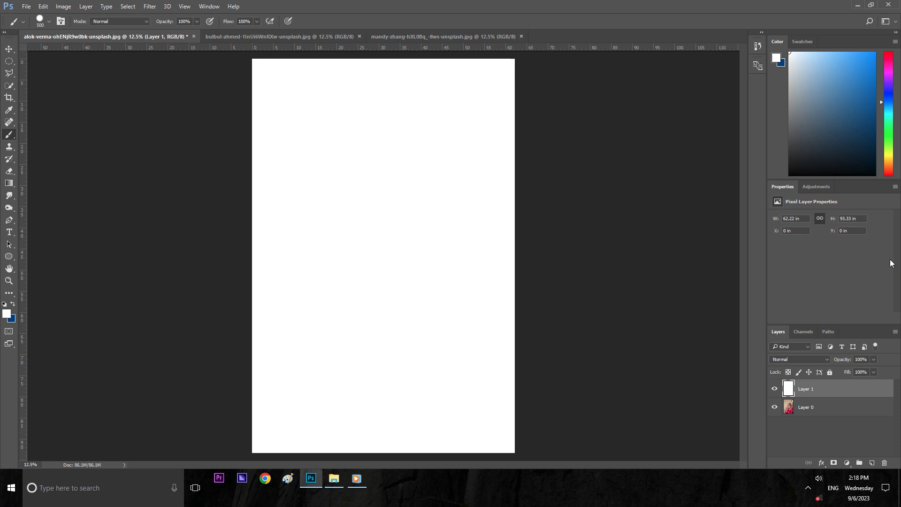
# - Set the white Layer 1's opacity to 40%
pyautogui.click(869, 360)
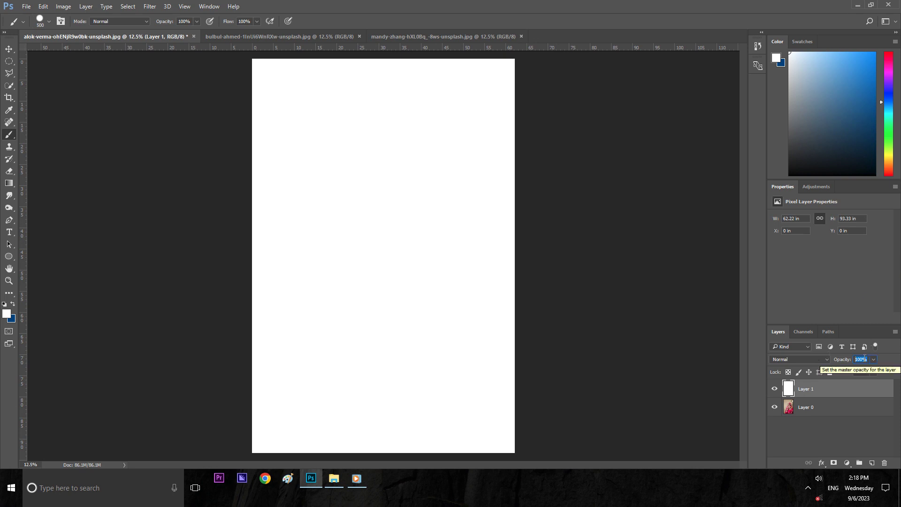
pyautogui.write('40')
pyautogui.press('Return')
pyautogui.press('v')
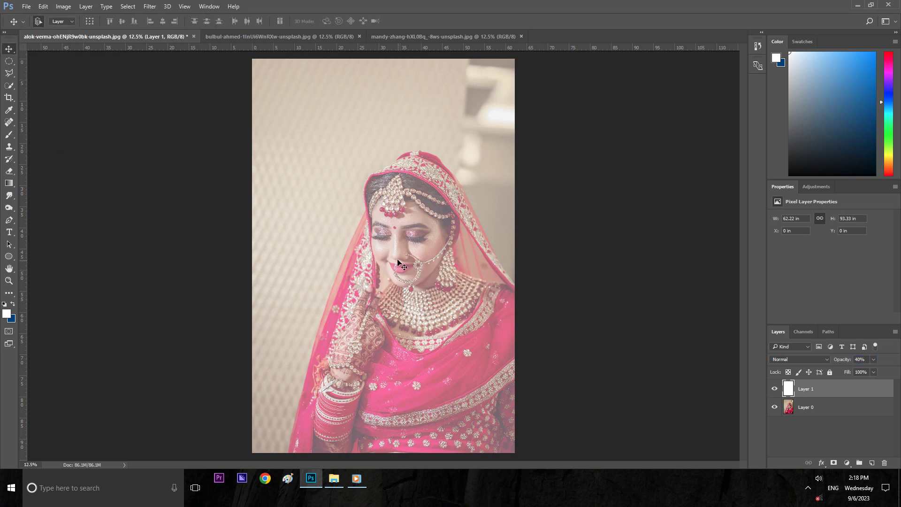
# - Select the Brush tool with a hard round preset enlarged to 600 px
pyautogui.press('b')
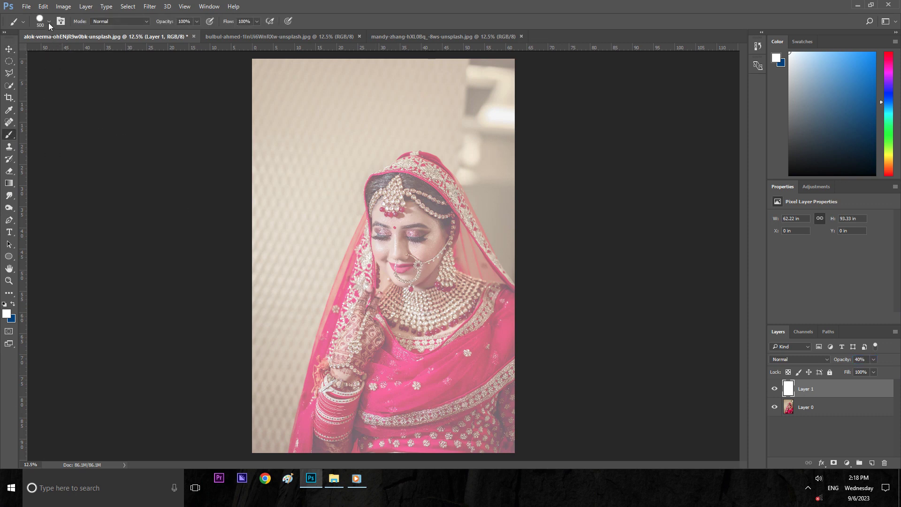
pyautogui.rightClick(14, 139)
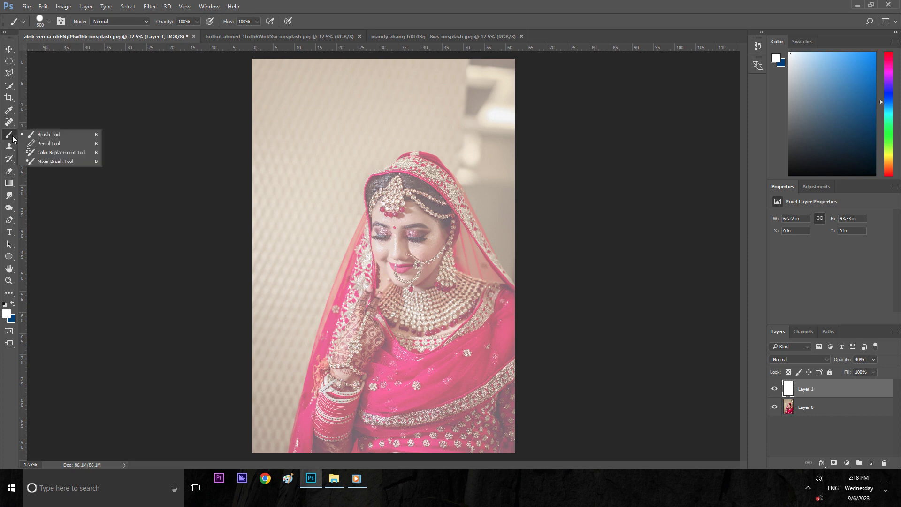
pyautogui.click(47, 136)
pyautogui.click(48, 22)
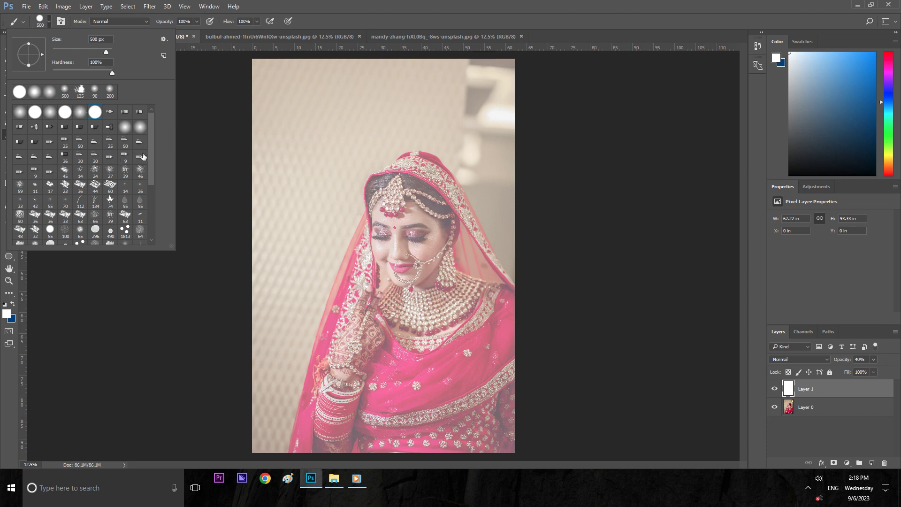
pyautogui.moveTo(152, 151)
pyautogui.mouseDown()
pyautogui.moveTo(155, 210)
pyautogui.moveTo(150, 134)
pyautogui.mouseUp()
pyautogui.click(81, 113)
pyautogui.click(65, 113)
pyautogui.press('Return')
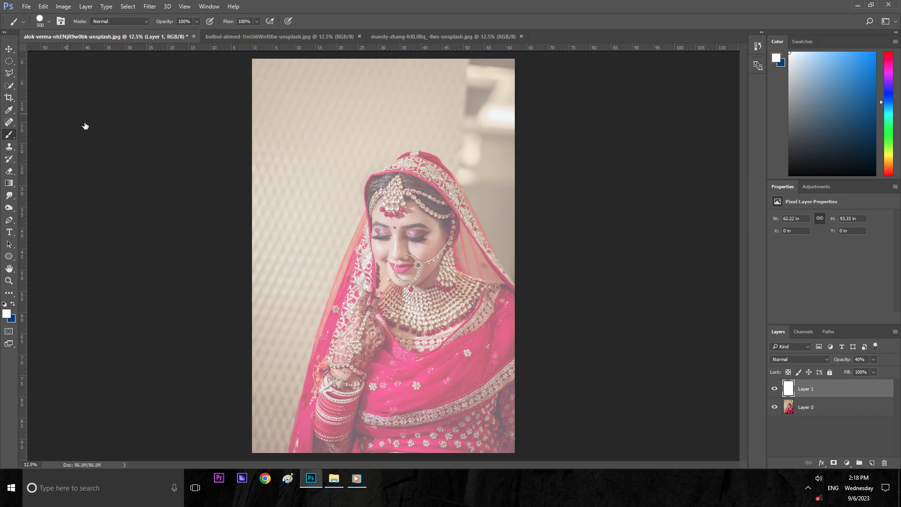
pyautogui.press(']')
pyautogui.press(']')
pyautogui.press(']')
pyautogui.press(']')
# - Set the foreground colour to black, testing and undoing a hard dab over the face
pyautogui.click(6, 314)
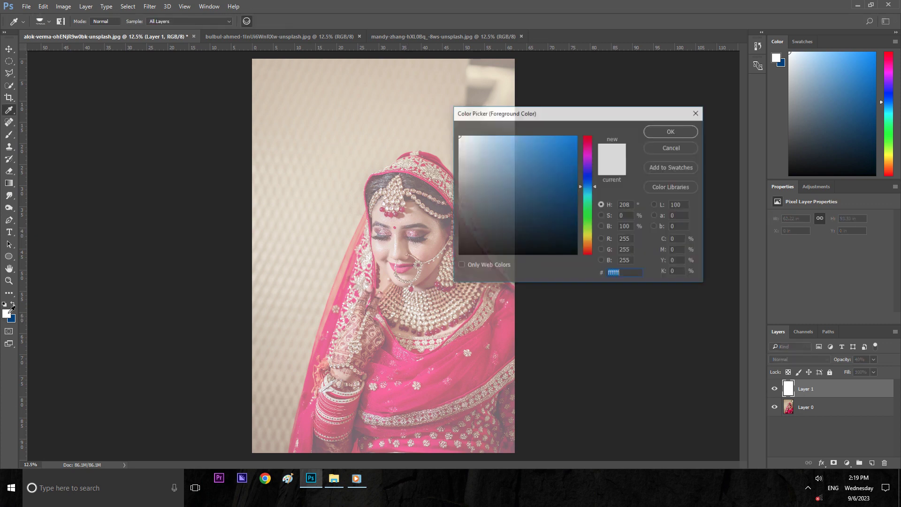
pyautogui.click(472, 211)
pyautogui.moveTo(472, 210); pyautogui.dragTo(429, 277)
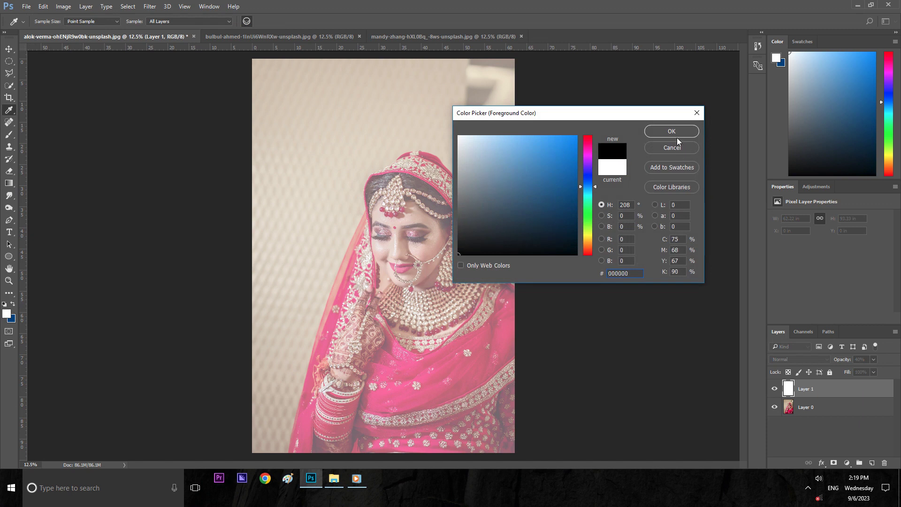
pyautogui.click(671, 131)
pyautogui.press('b')
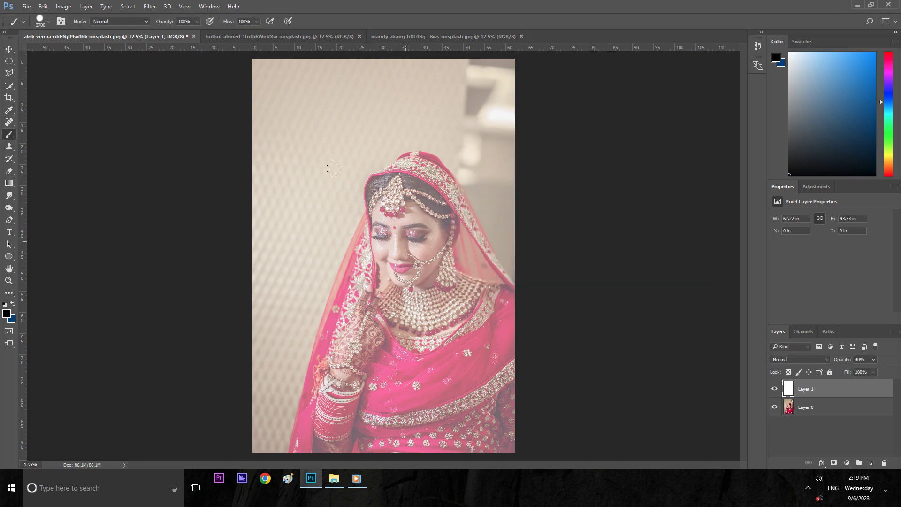
pyautogui.click(408, 232)
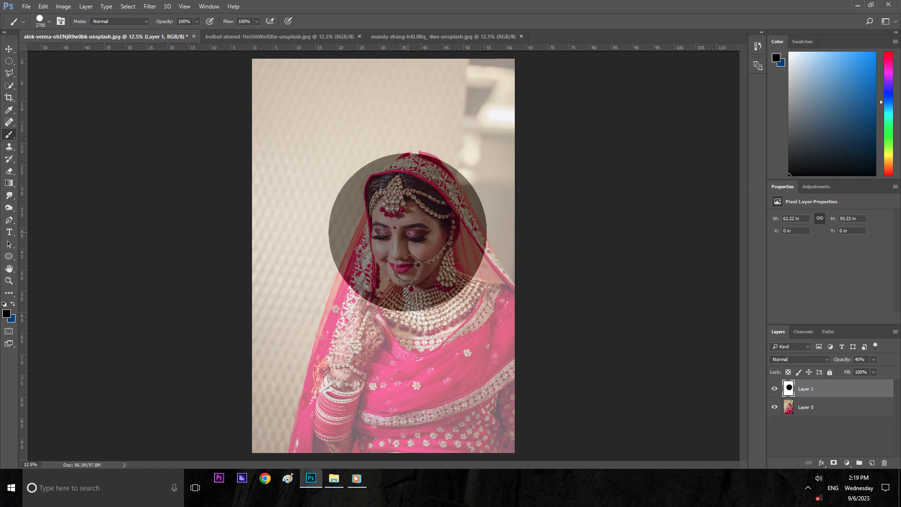
pyautogui.hotkey('ctrl', 'z')
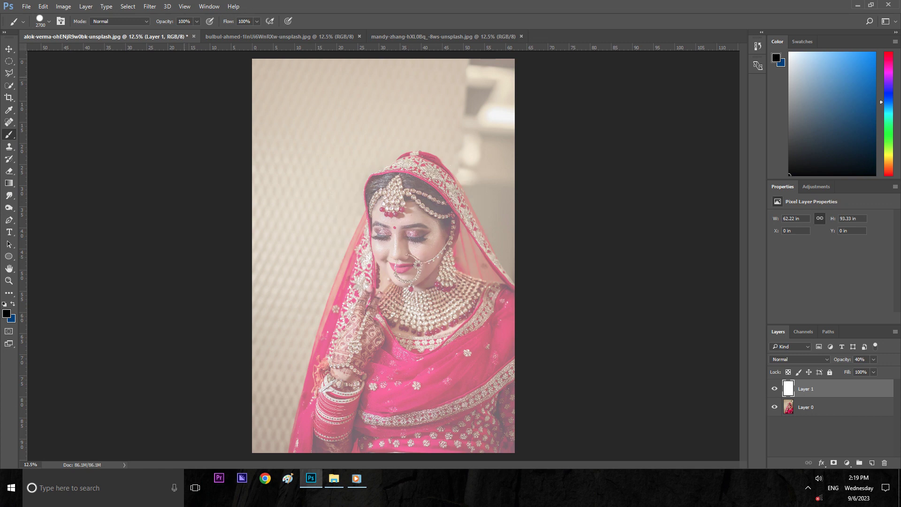
# - Paint one soft 2700 px black patch around the face, with slightly raised hardness
pyautogui.click(49, 21)
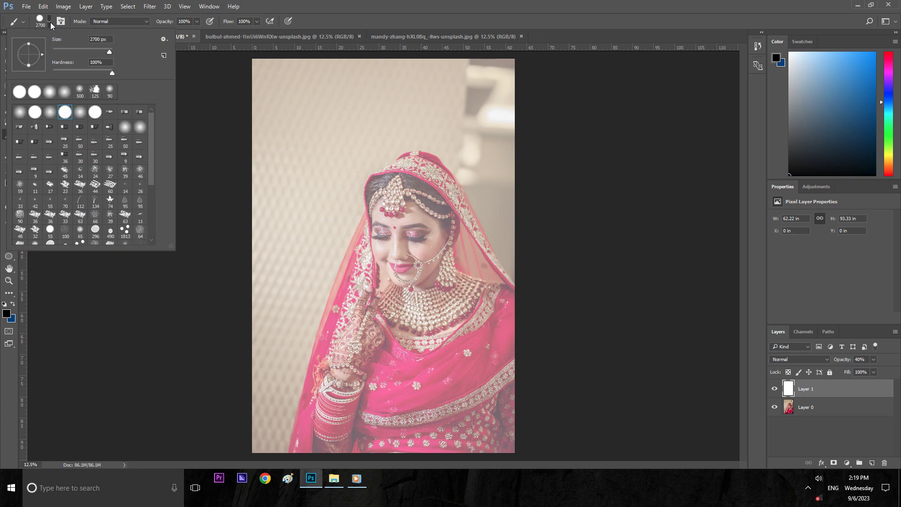
pyautogui.doubleClick(81, 119)
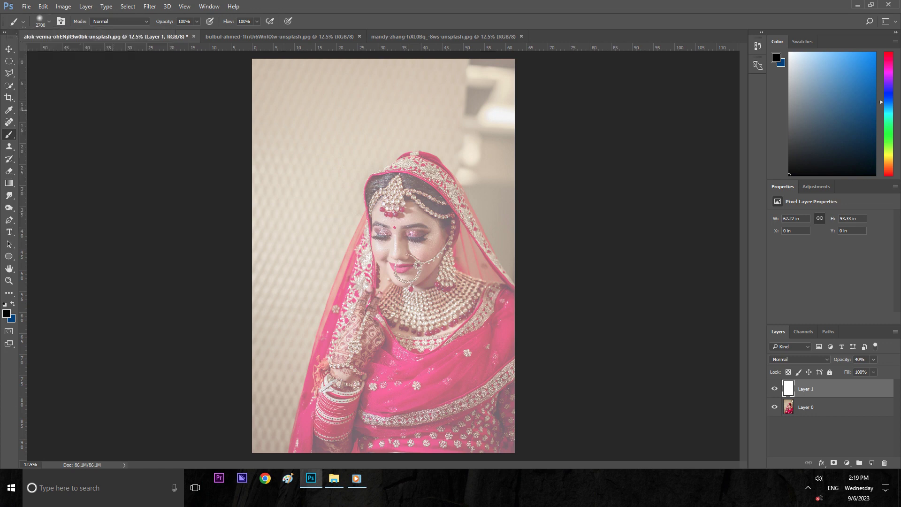
pyautogui.click(48, 21)
pyautogui.moveTo(53, 73); pyautogui.dragTo(60, 73)
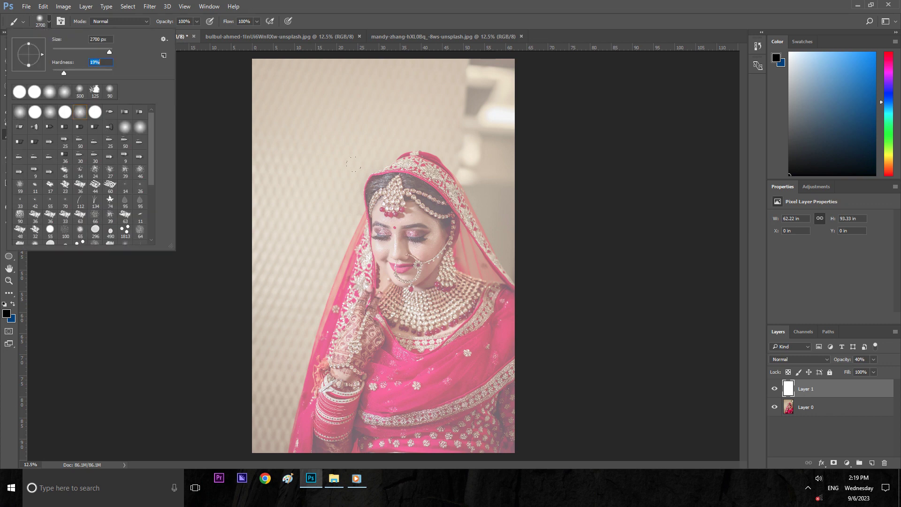
pyautogui.press('Return')
pyautogui.click(406, 236)
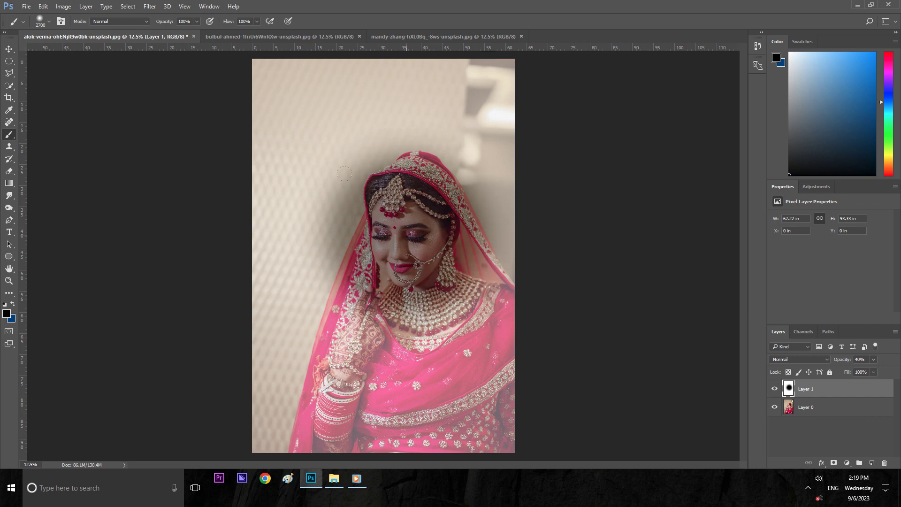
# - Apply Color Halftone to Layer 1 with a 30 px maximum radius and 45° screen angles
pyautogui.click(12, 50)
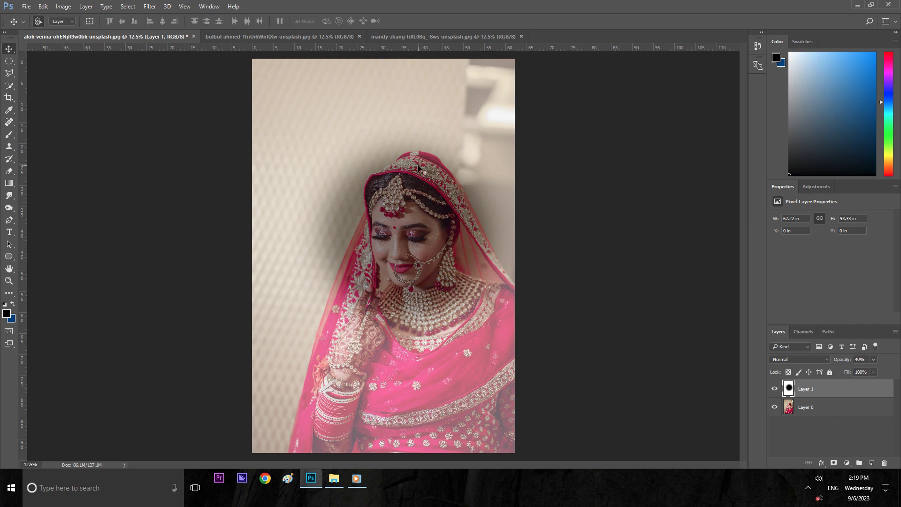
pyautogui.hotkey('ctrl', 't')
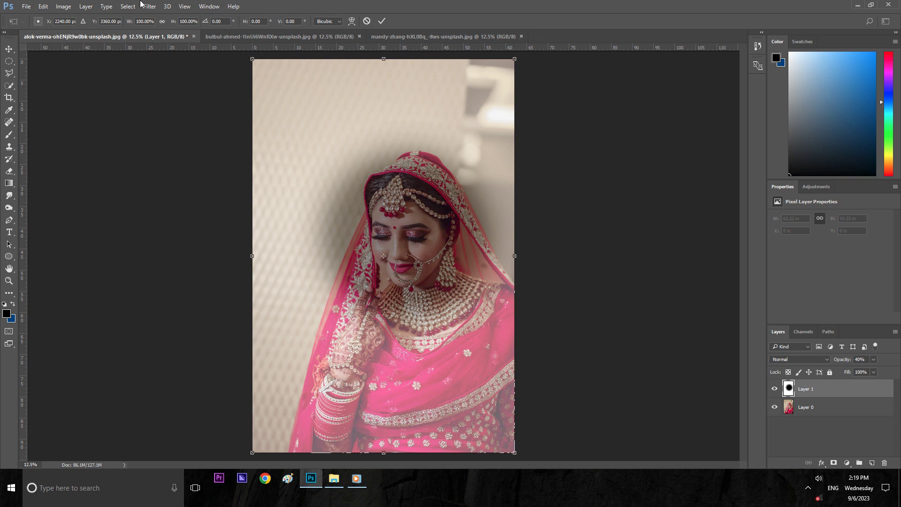
pyautogui.press('Return')
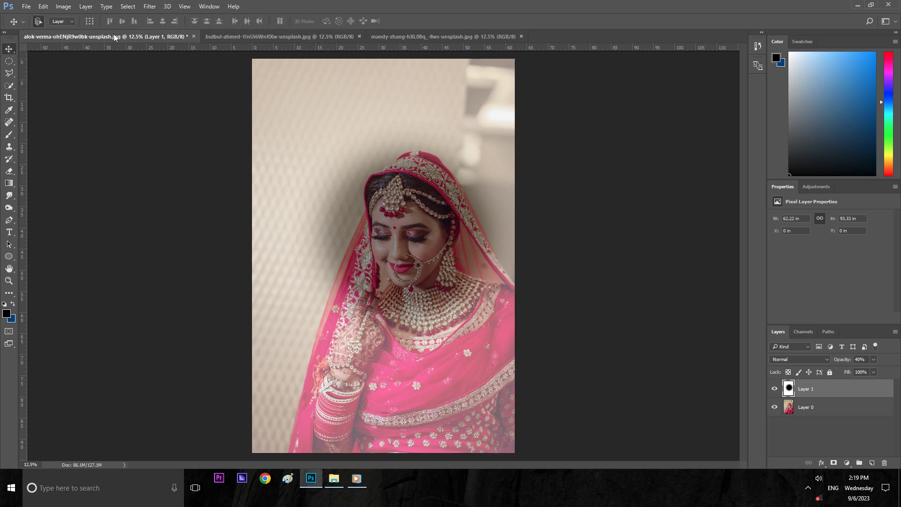
pyautogui.click(149, 6)
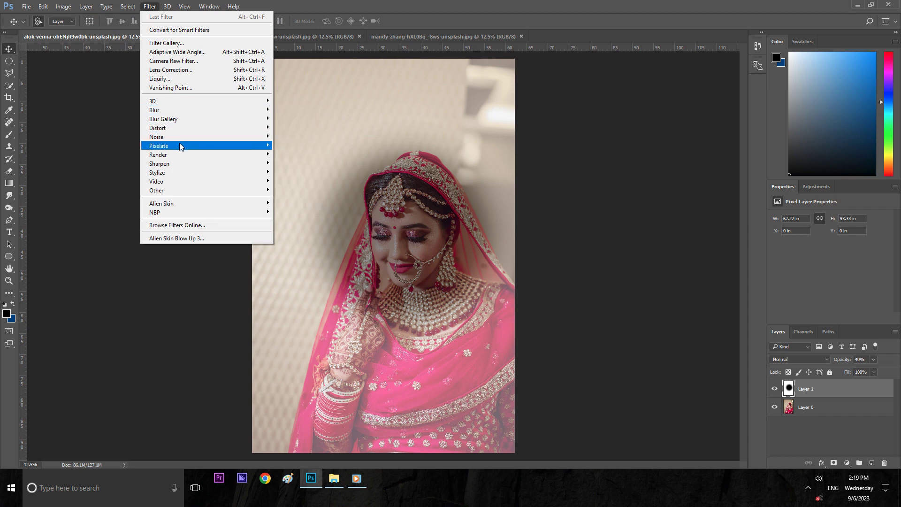
pyautogui.moveTo(159, 145)
pyautogui.click(293, 148)
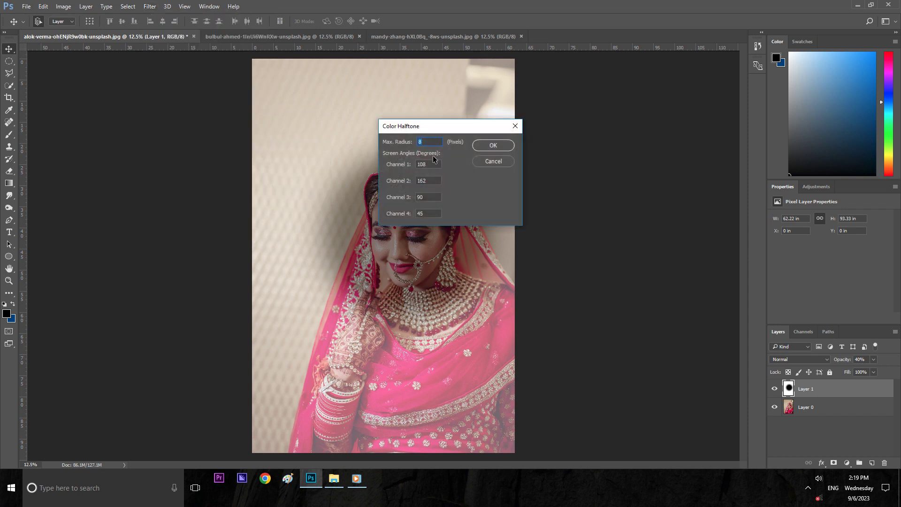
pyautogui.write('0')
pyautogui.press('Tab')
pyautogui.write('4545')
pyautogui.press('Tab')
pyautogui.press('Tab')
pyautogui.click(500, 147)
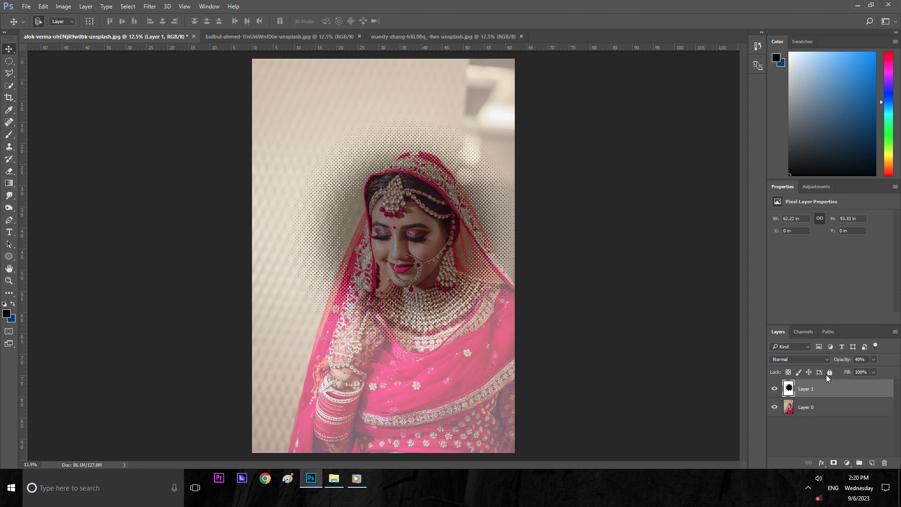
# - Blend Layer 1 as Screen at 100% opacity and scroll around to check the oval vignette
pyautogui.click(829, 360)
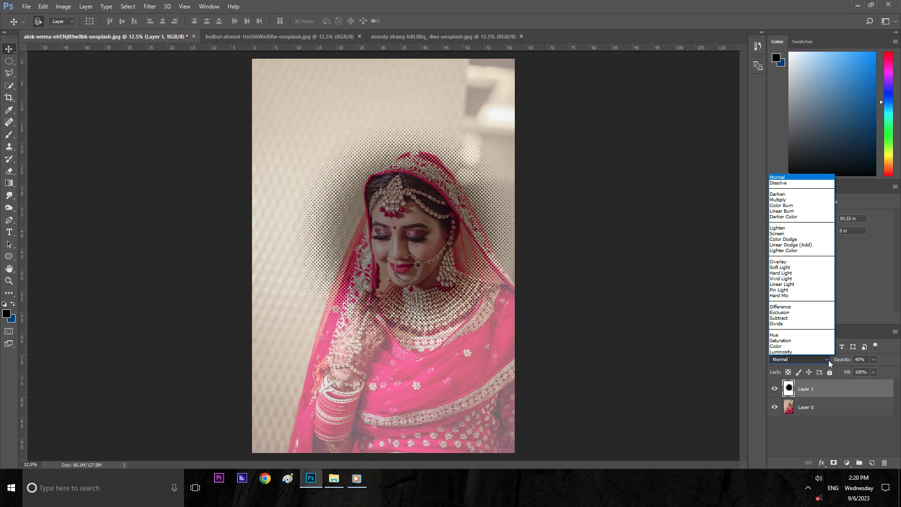
pyautogui.click(798, 233)
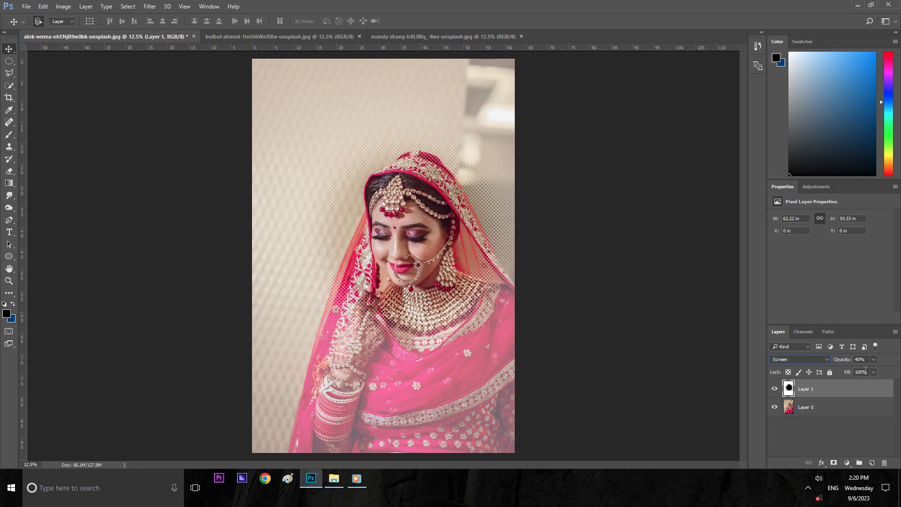
pyautogui.click(873, 360)
pyautogui.moveTo(868, 372); pyautogui.dragTo(896, 371)
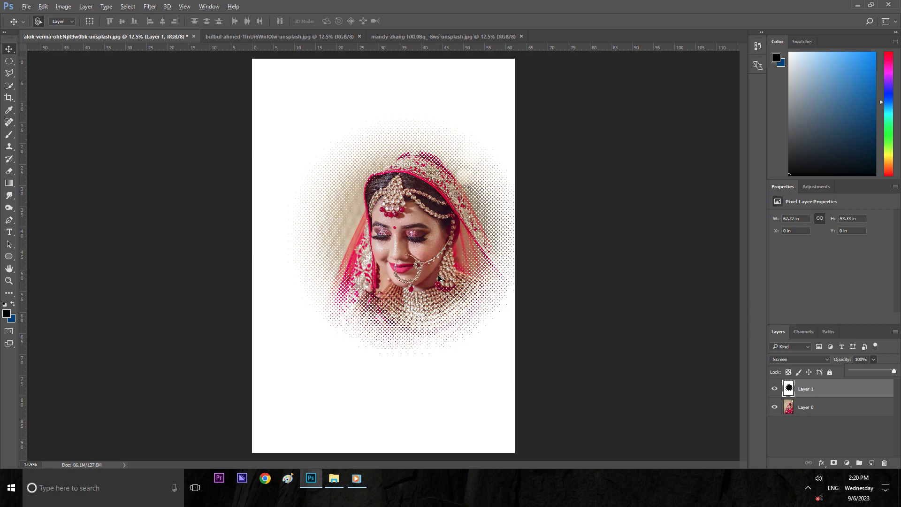
pyautogui.scroll(2, 442, 279)
pyautogui.scroll(1, 460, 254)
pyautogui.scroll(2, 400, 252)
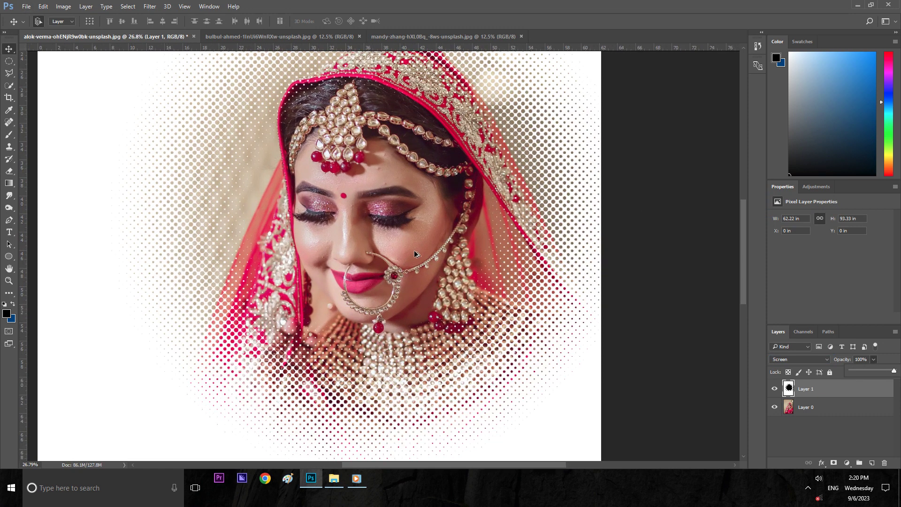
pyautogui.scroll(1, 415, 253)
pyautogui.scroll(-3, 477, 247)
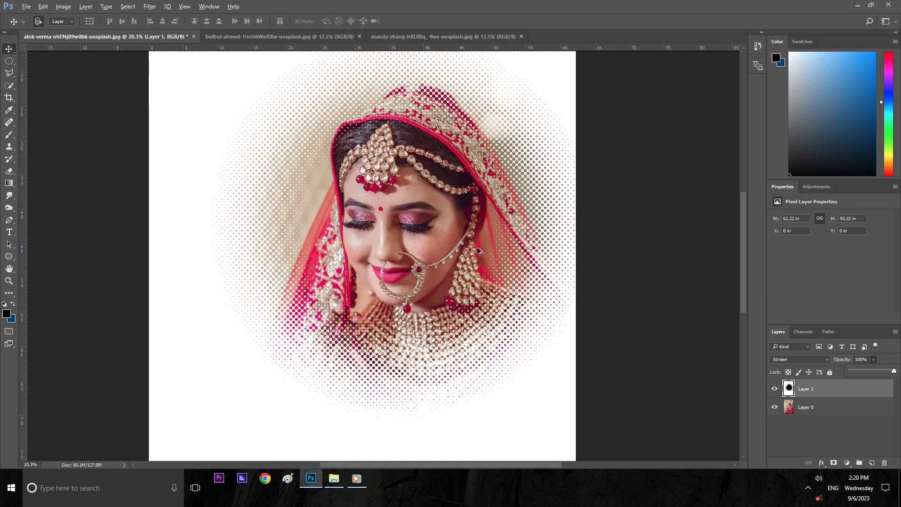
pyautogui.scroll(-1, 410, 245)
pyautogui.scroll(-1, 404, 243)
pyautogui.scroll(-1, 422, 244)
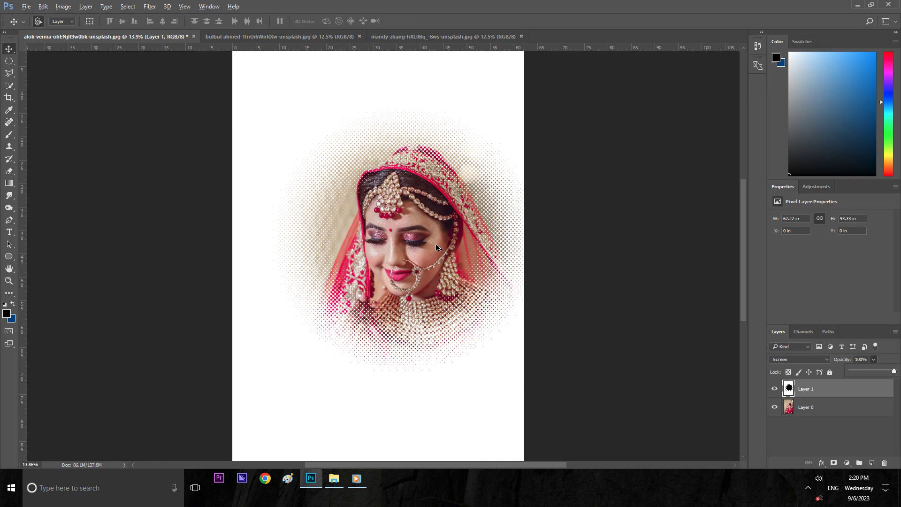
pyautogui.scroll(-1, 435, 243)
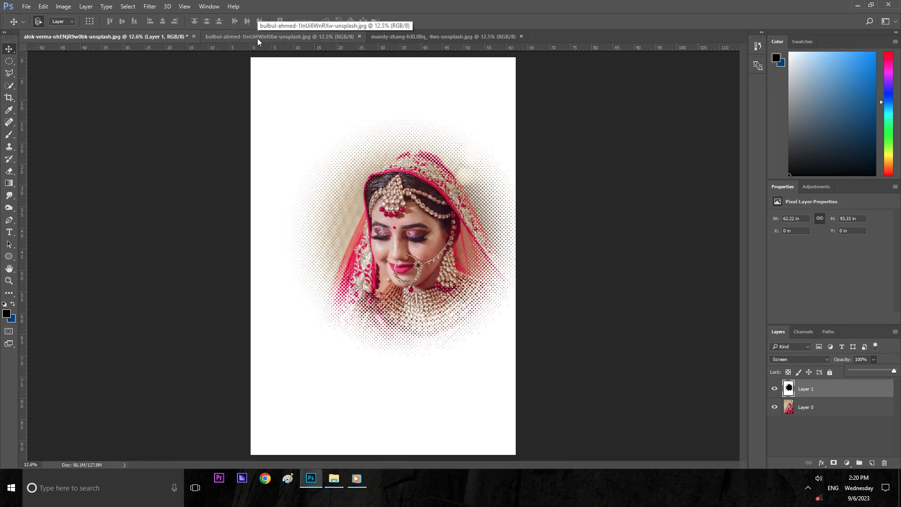
# - Deselect the halftone layer and switch to the green-dress bride document (bulbul-ahmed)
pyautogui.click(807, 441)
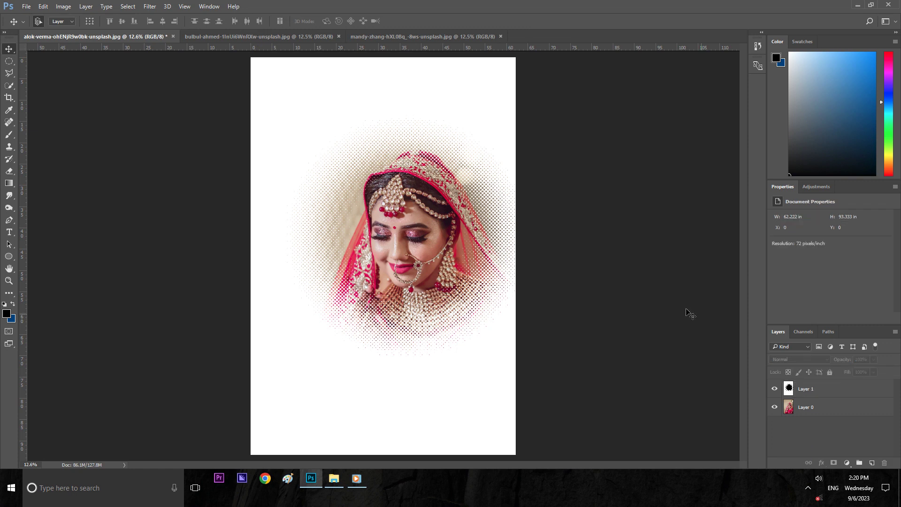
pyautogui.click(270, 39)
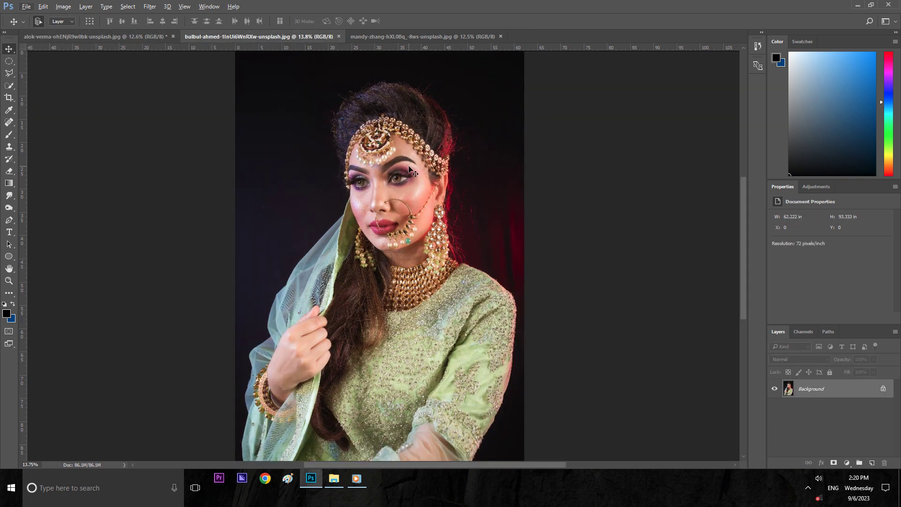
pyautogui.scroll(-1, 407, 170)
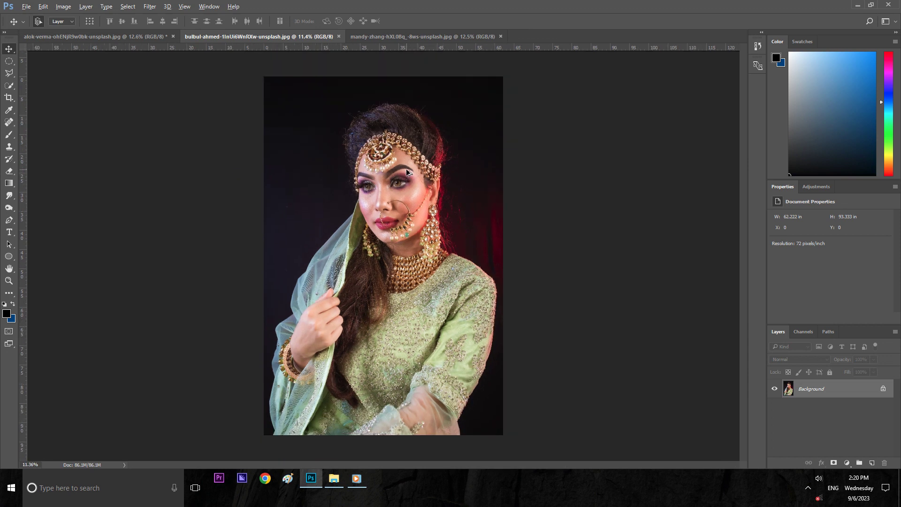
# - Add a new layer and convert the green-dress photo's Background into Layer 0
pyautogui.click(873, 463)
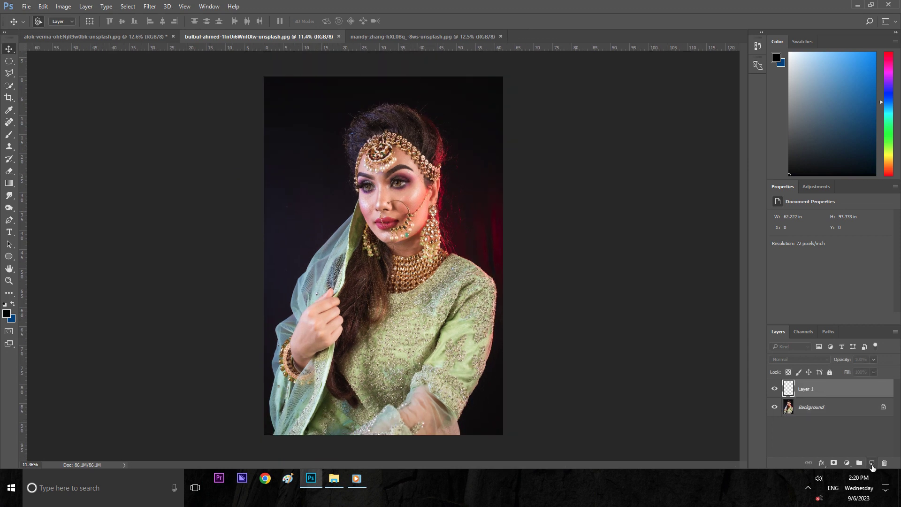
pyautogui.doubleClick(812, 407)
pyautogui.click(538, 164)
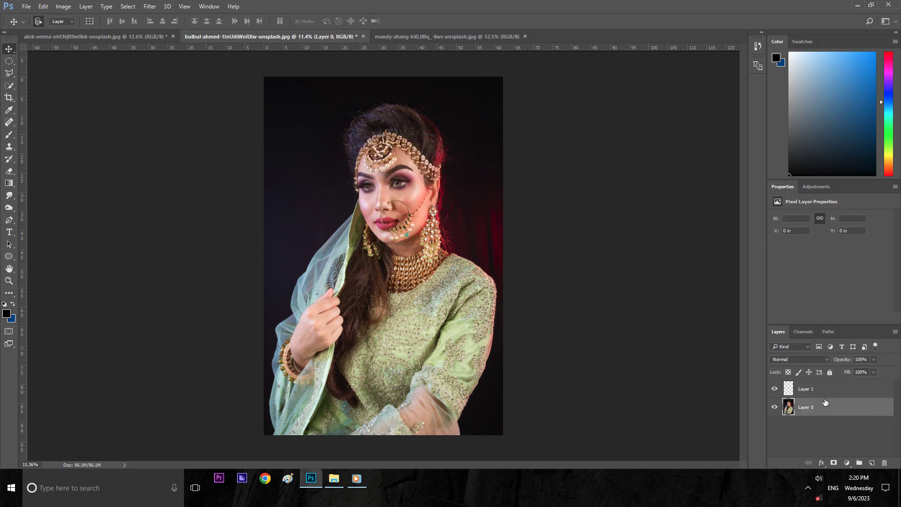
pyautogui.click(824, 393)
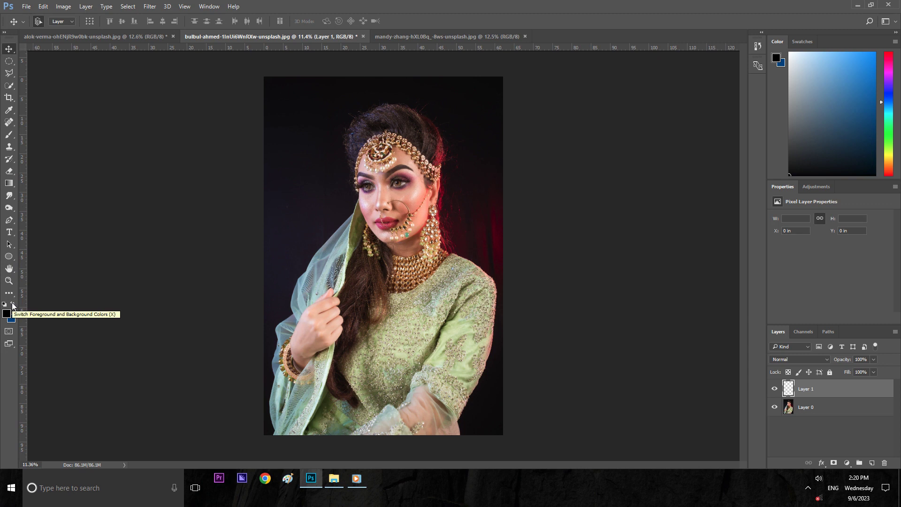
# - Make white the foreground colour and fill Layer 1 with it
pyautogui.click(14, 306)
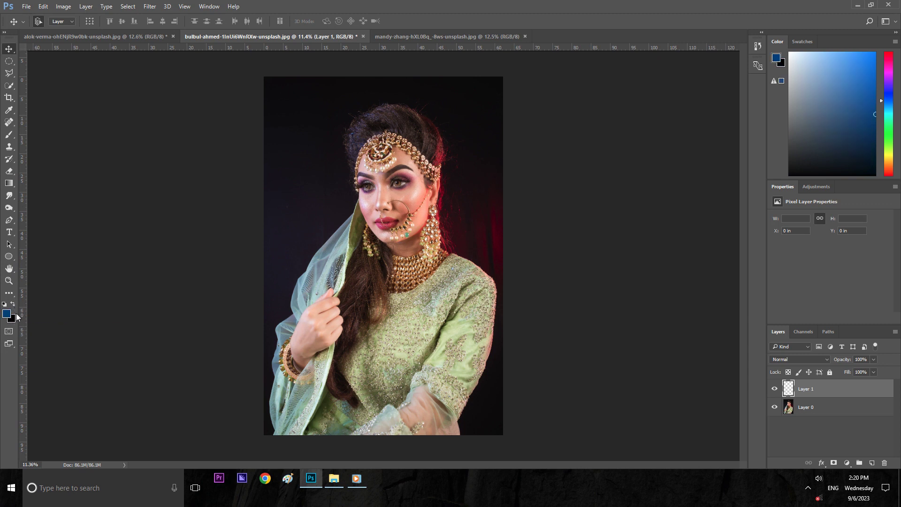
pyautogui.click(14, 306)
pyautogui.click(481, 143)
pyautogui.click(676, 132)
pyautogui.press('v')
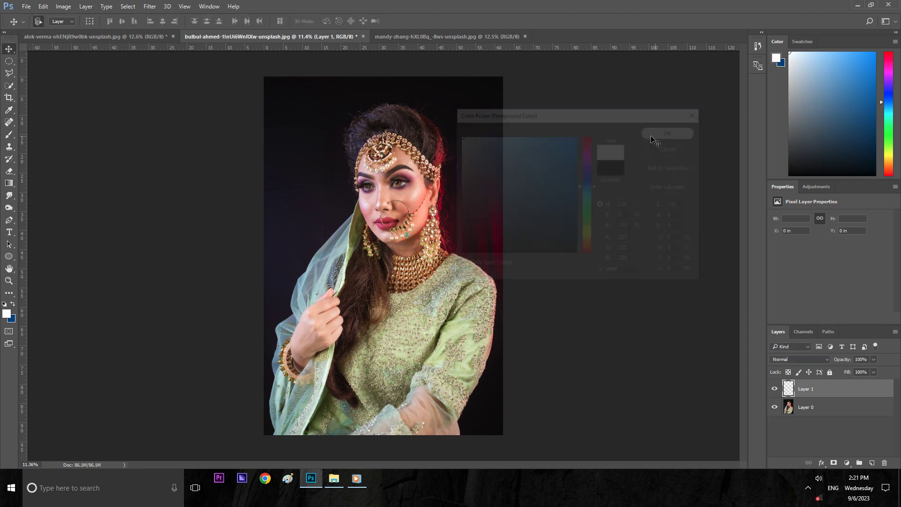
pyautogui.click(13, 305)
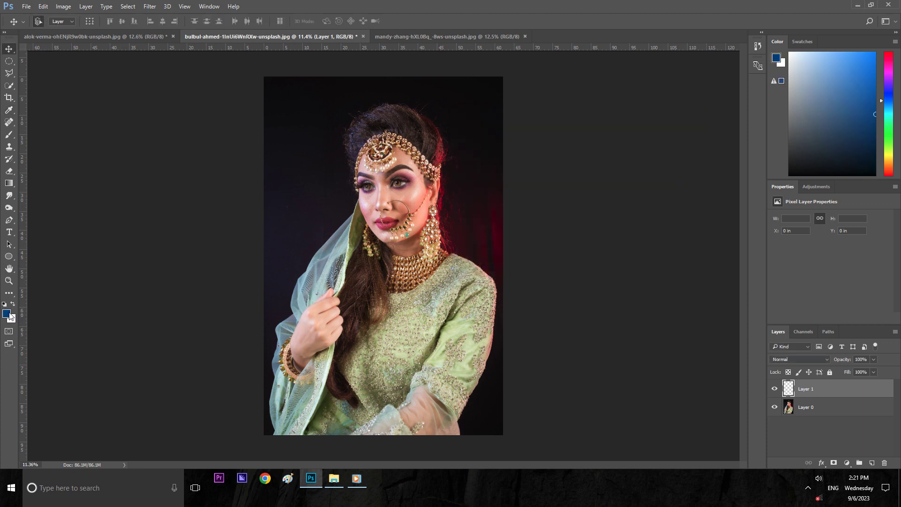
pyautogui.click(7, 313)
pyautogui.write('000000')
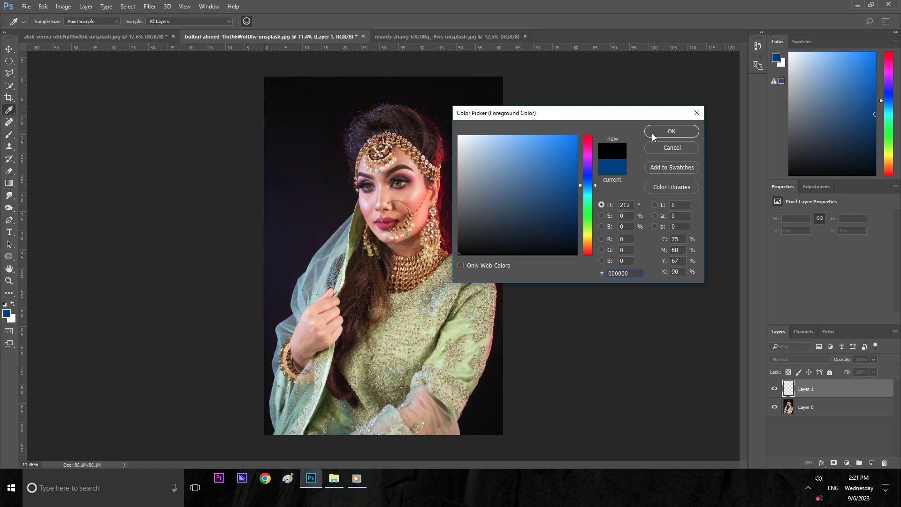
pyautogui.click(671, 131)
pyautogui.click(14, 305)
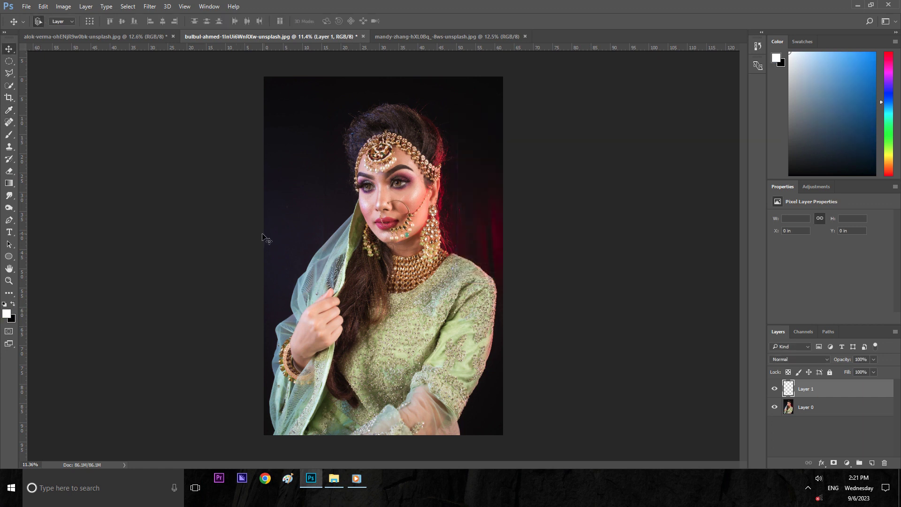
pyautogui.hotkey('alt', 'BackSpace')
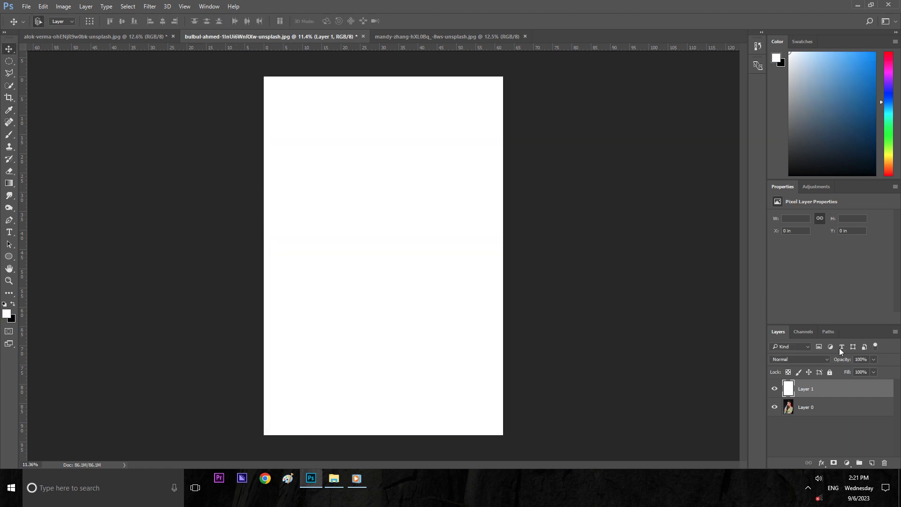
# - Set the white Layer 1's opacity to 40% and deselect it
pyautogui.click(863, 359)
pyautogui.write('40')
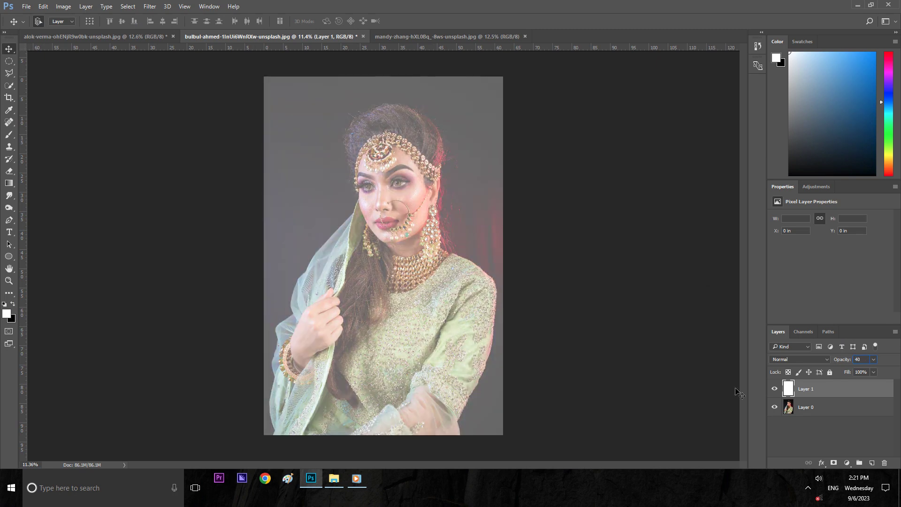
pyautogui.press('Tab')
pyautogui.click(103, 134)
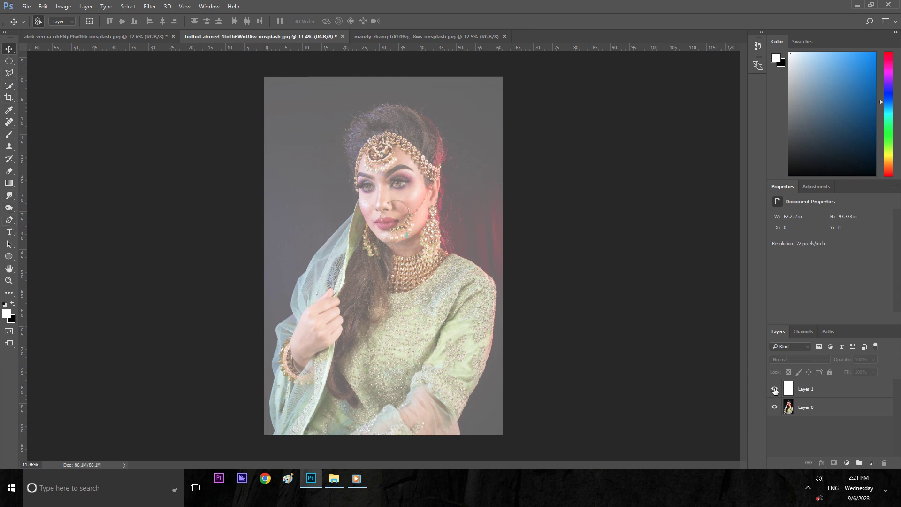
# - Hide the white Layer 1, select Layer 0, and browse the Select menu without choosing
pyautogui.click(774, 388)
pyautogui.click(816, 412)
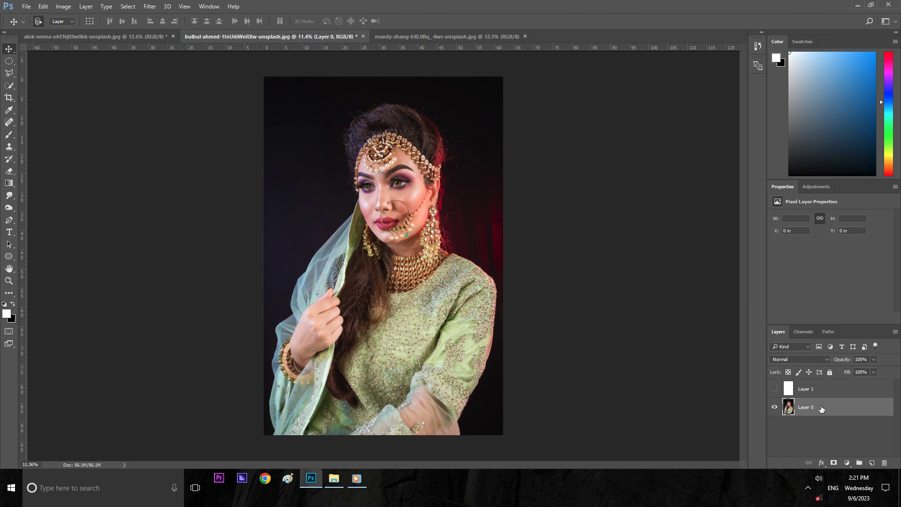
pyautogui.click(127, 7)
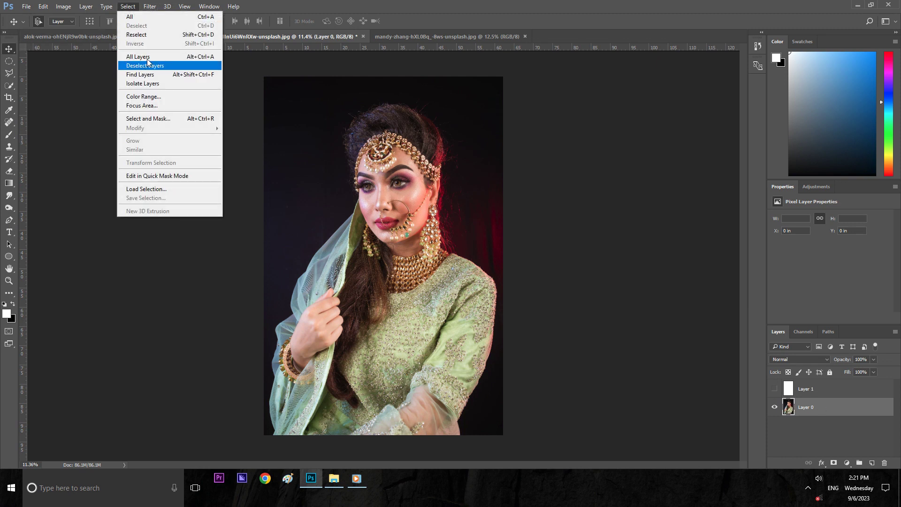
pyautogui.click(111, 242)
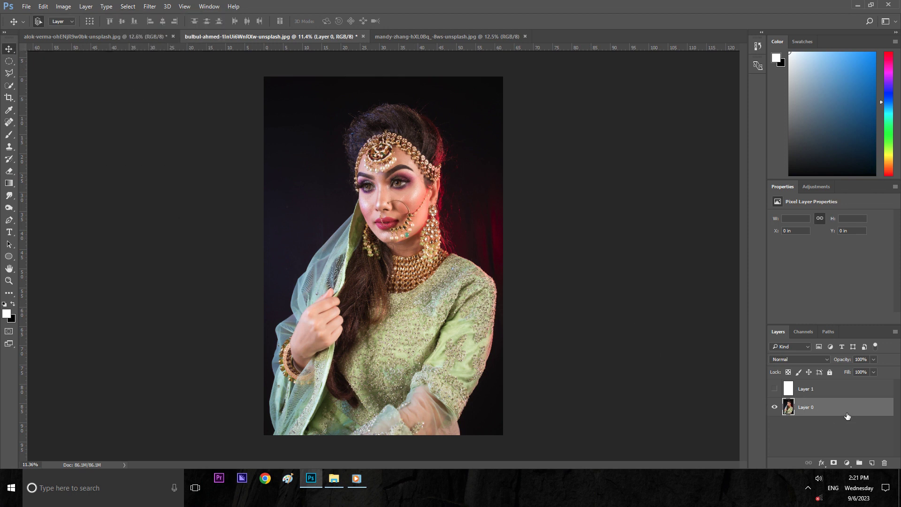
# - Browse the Adjustments and Properties panels and Layer 0's blending options, changing nothing
pyautogui.click(809, 188)
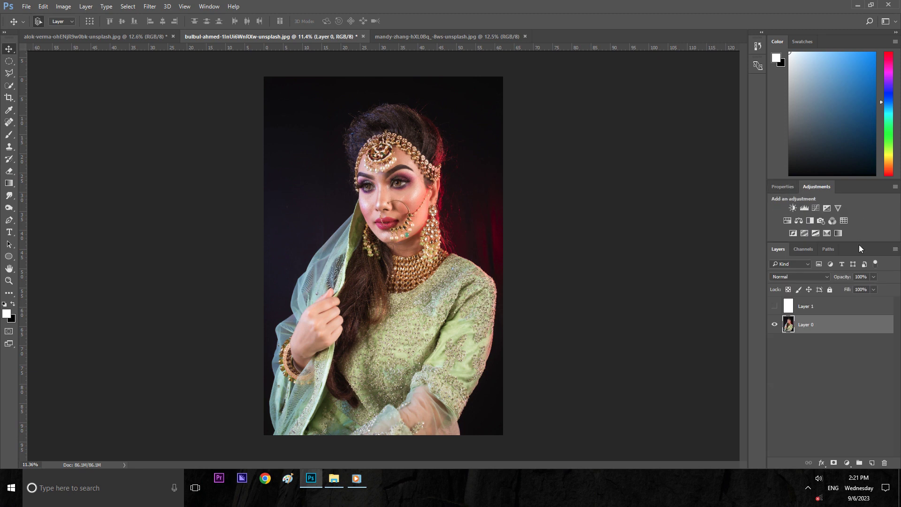
pyautogui.moveTo(859, 243); pyautogui.dragTo(827, 158)
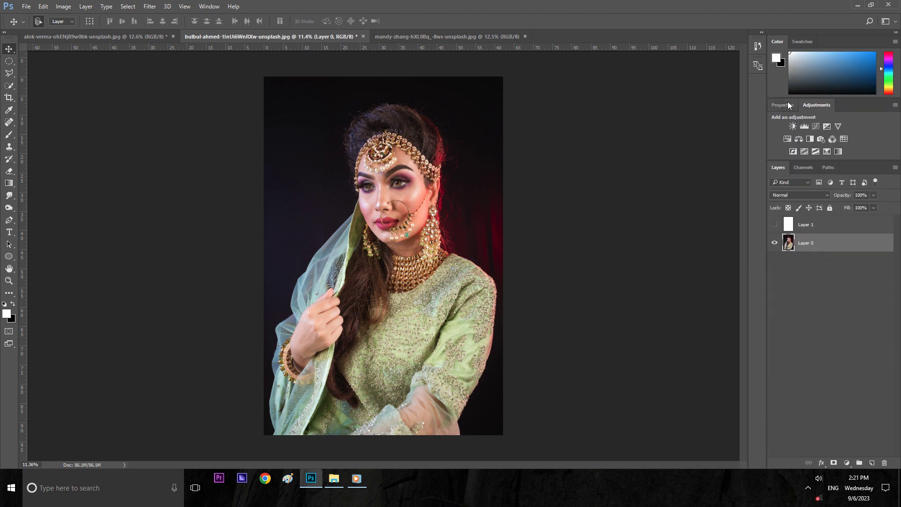
pyautogui.click(787, 102)
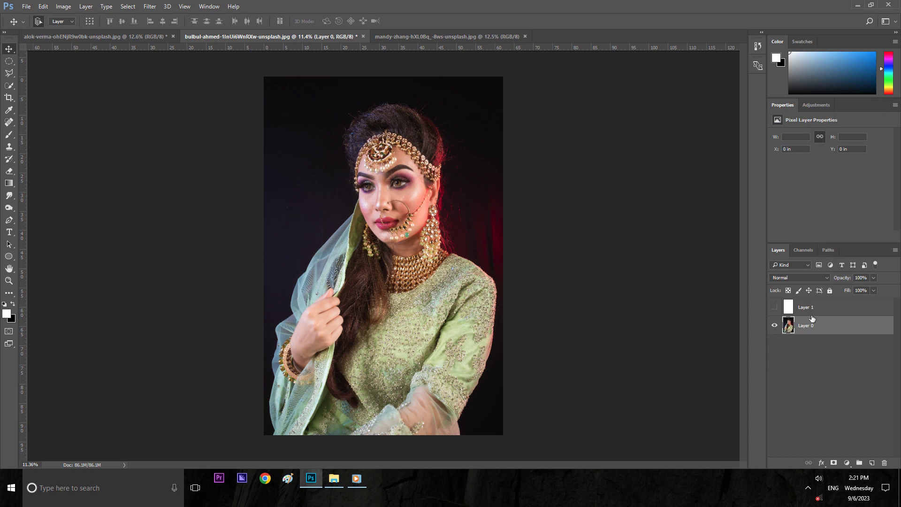
pyautogui.doubleClick(821, 329)
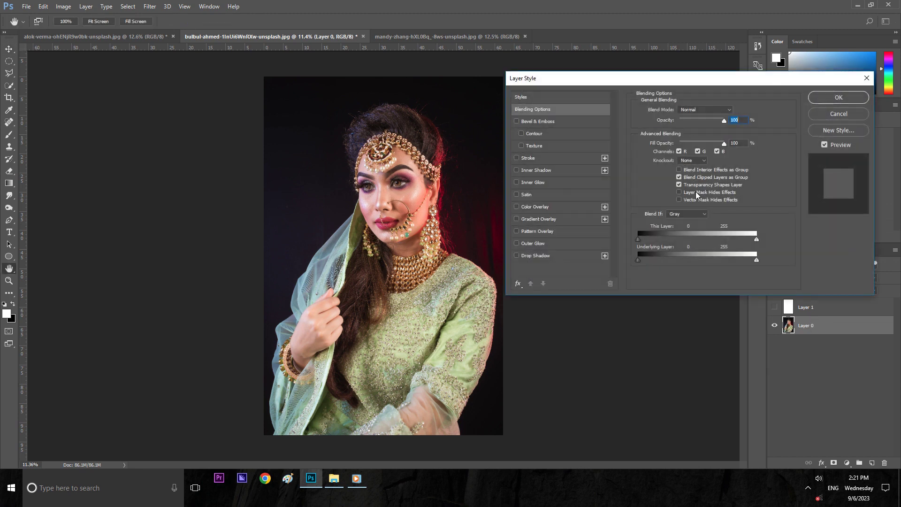
pyautogui.click(840, 116)
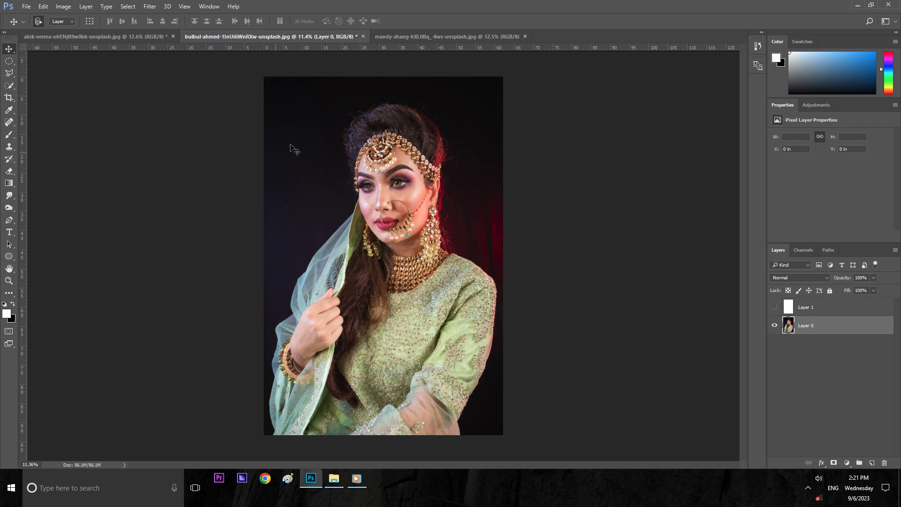
# - Browse the brush, clone stamp, healing, eyedropper and crop tools, ending on Quick Selection
pyautogui.click(10, 136)
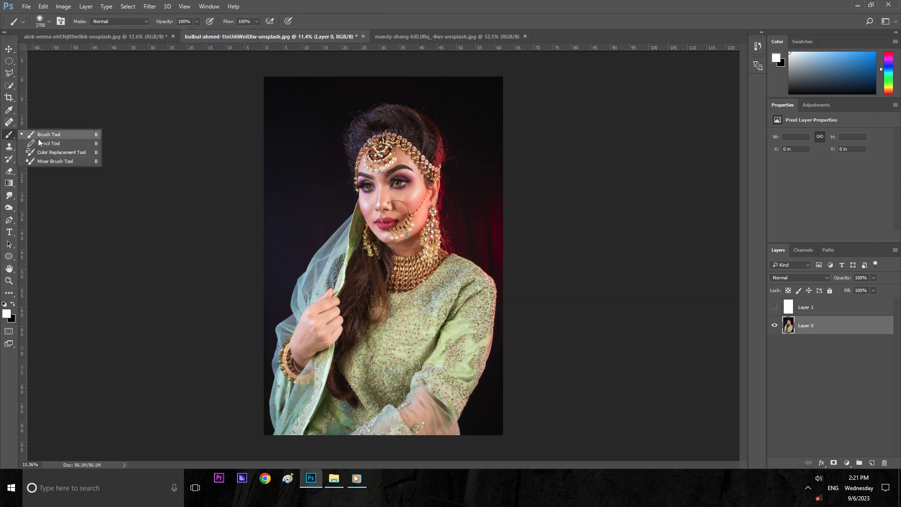
pyautogui.click(8, 149)
pyautogui.click(9, 122)
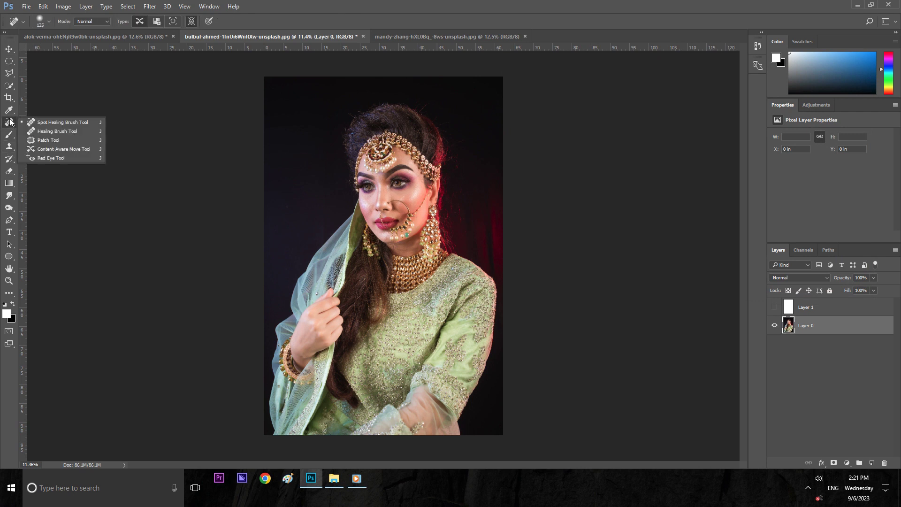
pyautogui.click(8, 111)
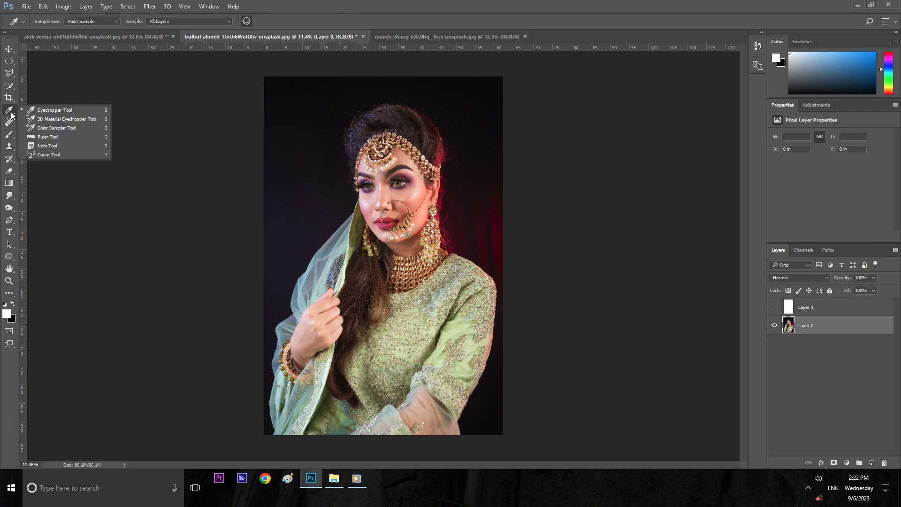
pyautogui.click(8, 97)
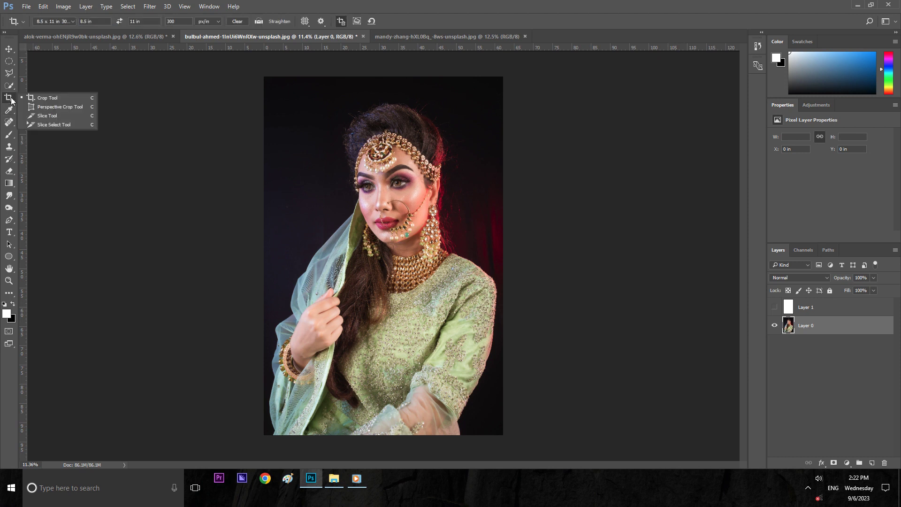
pyautogui.click(10, 86)
pyautogui.click(54, 86)
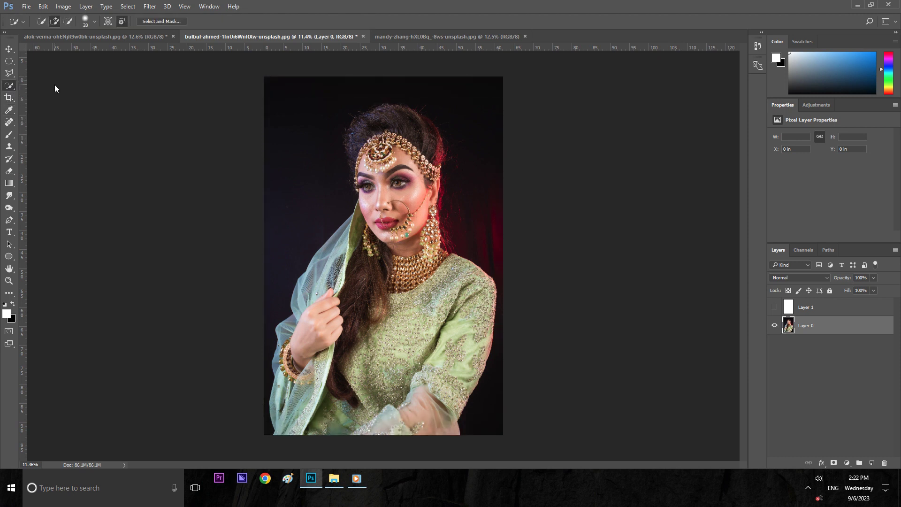
pyautogui.click(9, 49)
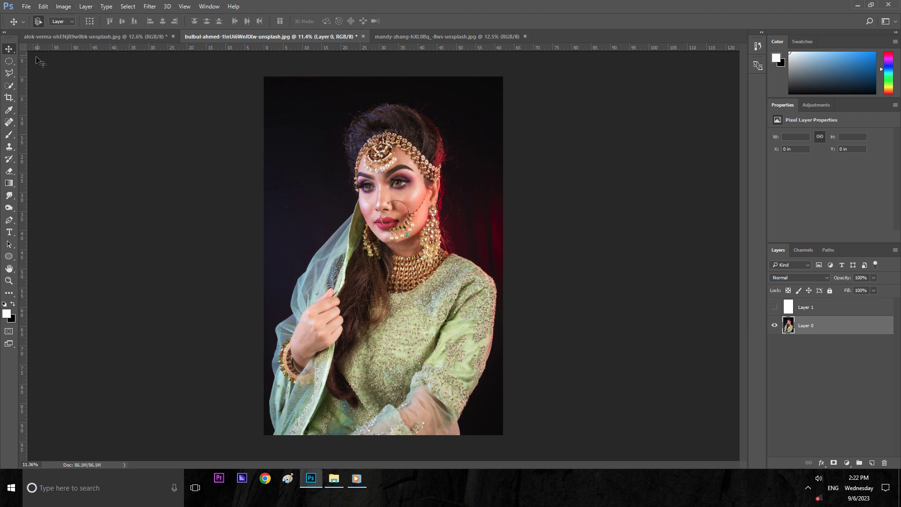
pyautogui.click(11, 86)
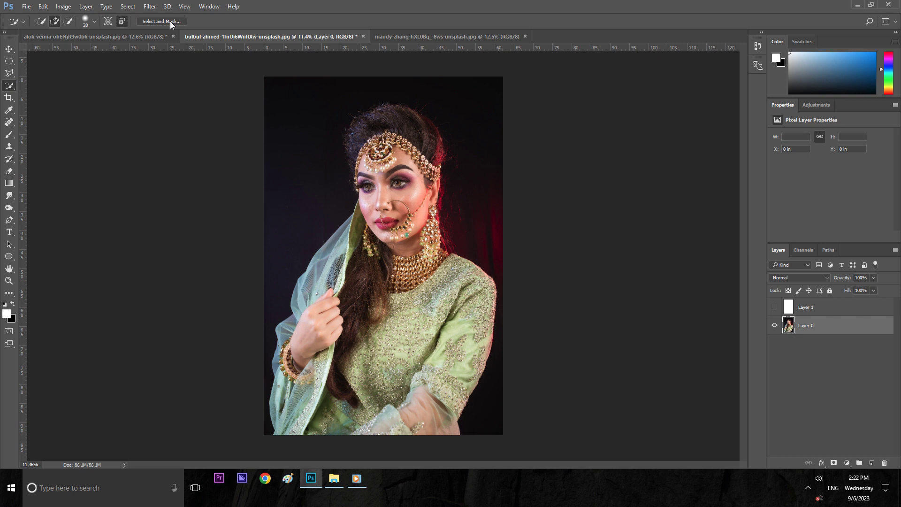
pyautogui.click(93, 22)
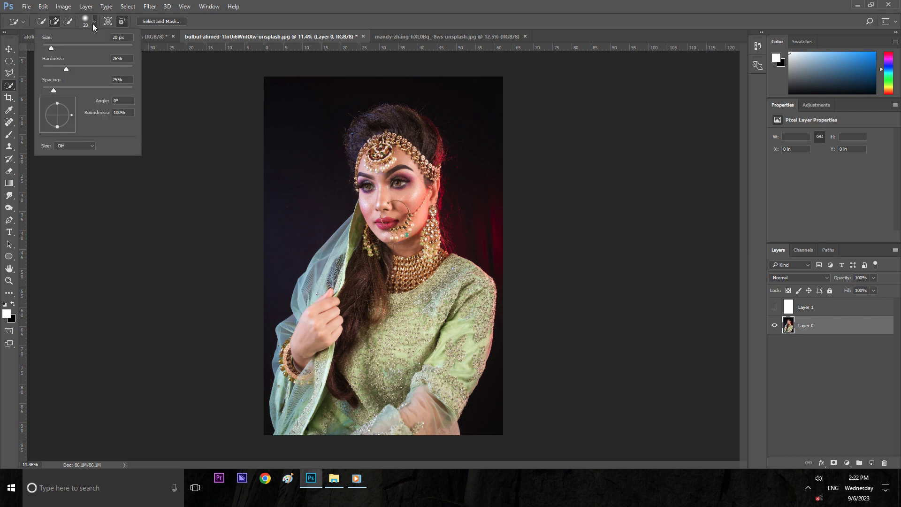
pyautogui.click(94, 22)
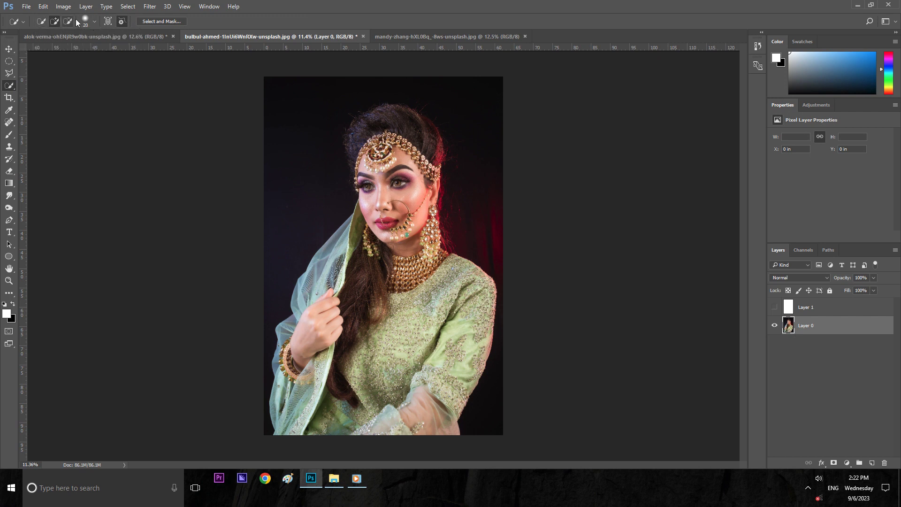
pyautogui.click(165, 22)
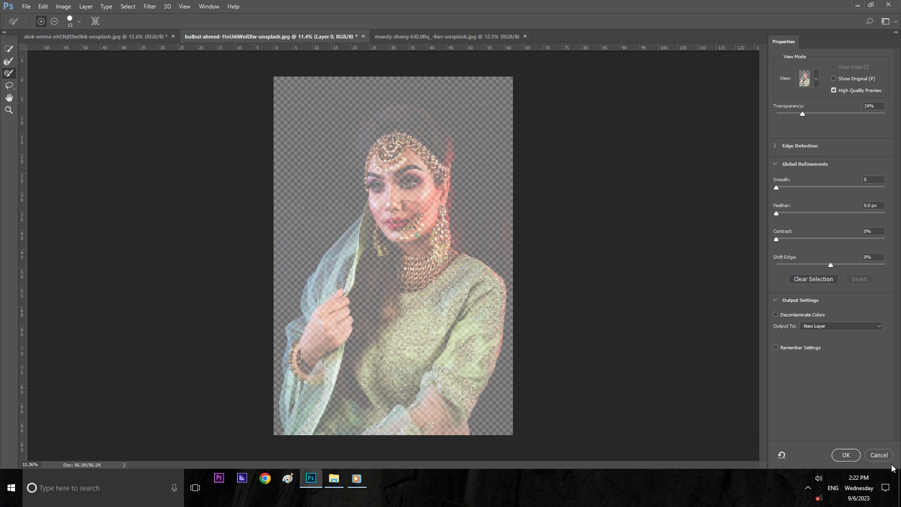
pyautogui.click(879, 454)
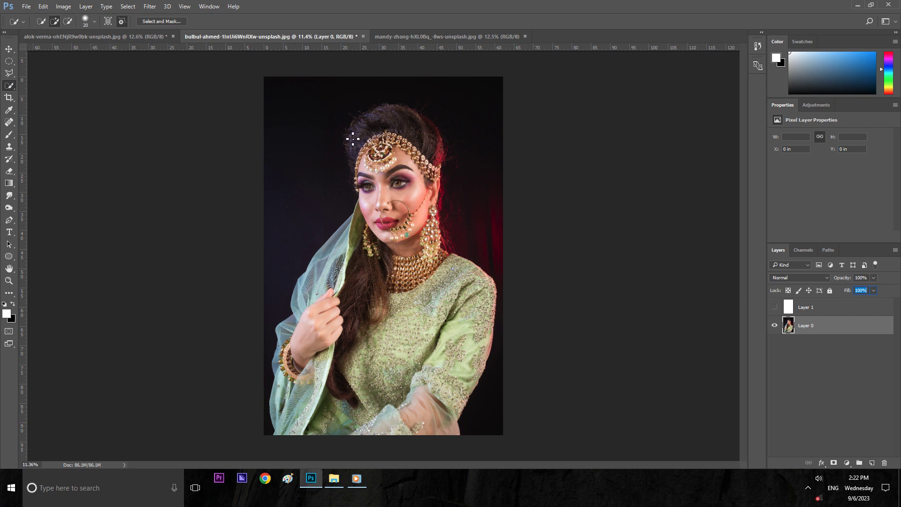
# - Make Layer 0 active and set the Quick Selection brush size to 396 px
pyautogui.click(817, 368)
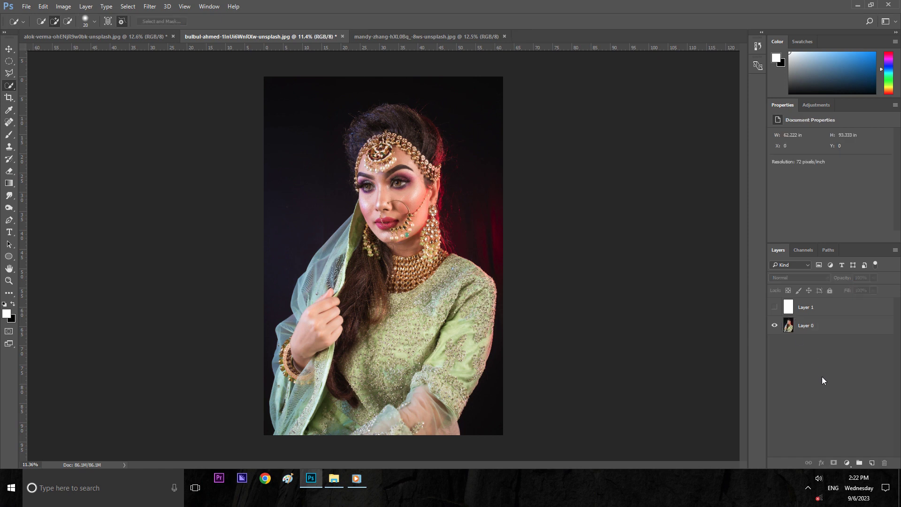
pyautogui.click(800, 328)
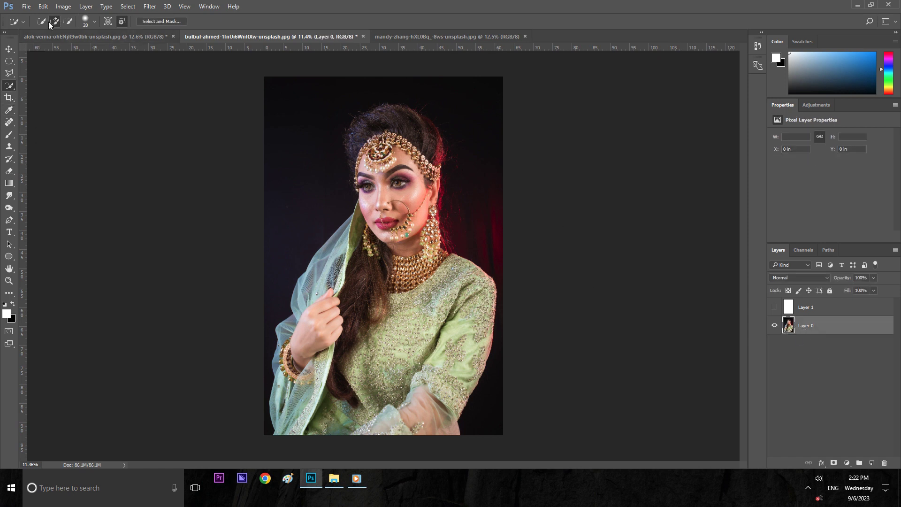
pyautogui.click(94, 22)
pyautogui.moveTo(52, 47); pyautogui.dragTo(74, 48)
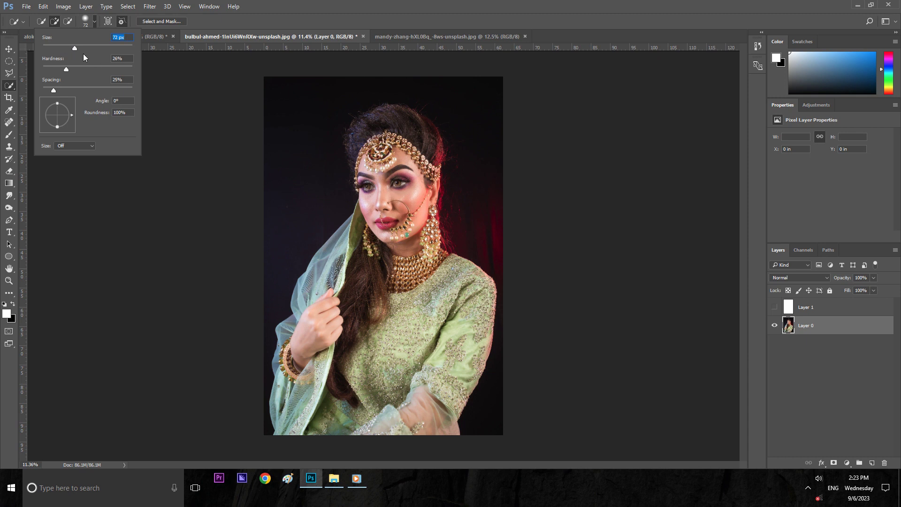
pyautogui.moveTo(115, 50); pyautogui.dragTo(122, 50)
pyautogui.press('Return')
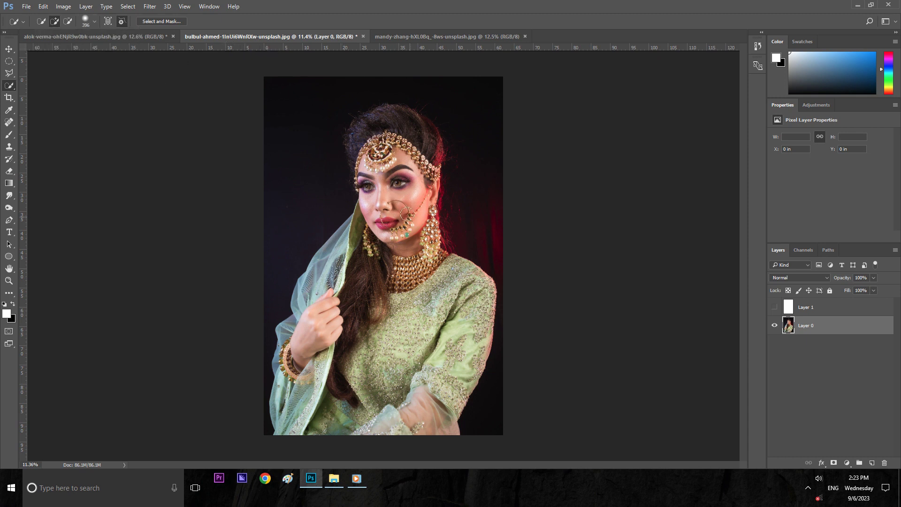
# - Paint a selection over the bride and Alt-subtract the bulge beside the right sleeve
pyautogui.moveTo(409, 194)
pyautogui.mouseDown()
pyautogui.moveTo(390, 287)
pyautogui.moveTo(463, 279)
pyautogui.moveTo(422, 283)
pyautogui.moveTo(379, 412)
pyautogui.moveTo(291, 402)
pyautogui.moveTo(286, 355)
pyautogui.moveTo(358, 245)
pyautogui.moveTo(395, 135)
pyautogui.moveTo(422, 142)
pyautogui.moveTo(432, 278)
pyautogui.mouseUp()
pyautogui.press('alt')
pyautogui.moveTo(506, 317); pyautogui.dragTo(505, 296)
# - Add the upper-left hair and veil to the selection and subtract the background left of the hair
pyautogui.scroll(3, 384, 111)
pyautogui.scroll(2, 384, 111)
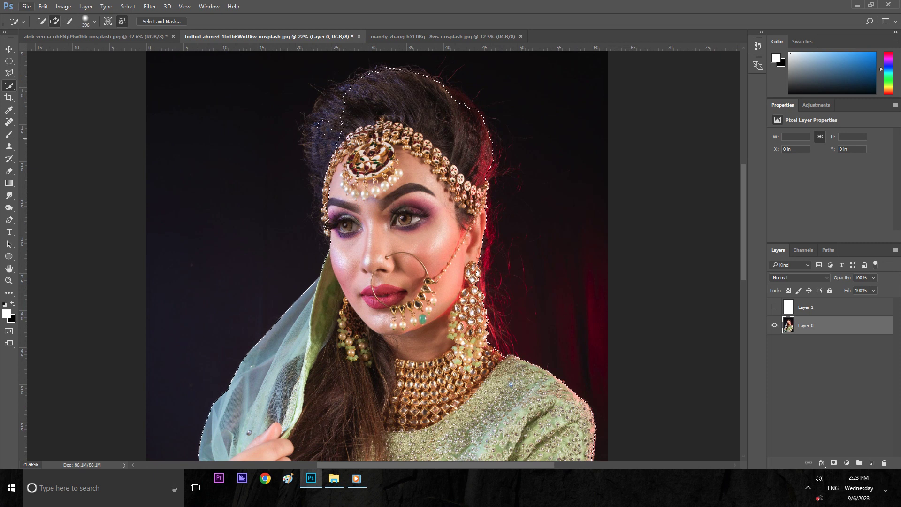
pyautogui.moveTo(316, 165)
pyautogui.mouseDown()
pyautogui.moveTo(325, 133)
pyautogui.moveTo(316, 199)
pyautogui.mouseUp()
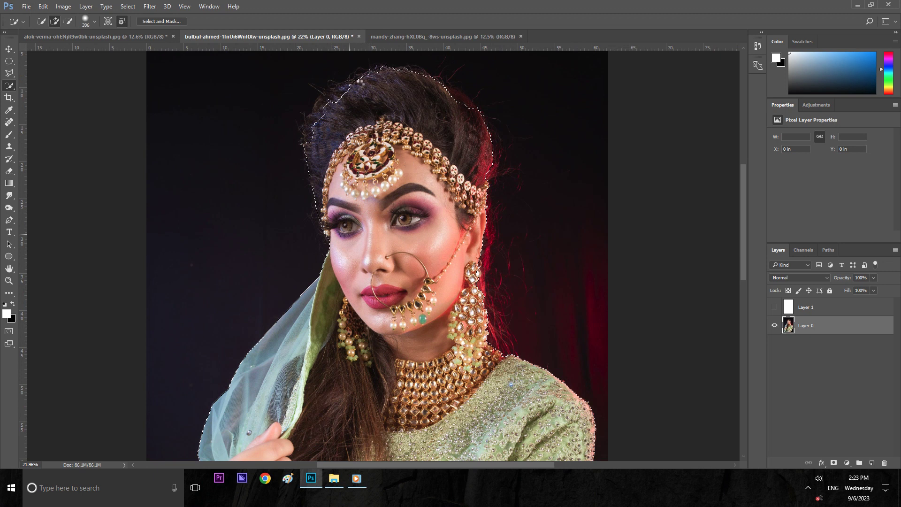
pyautogui.moveTo(374, 102); pyautogui.dragTo(381, 82)
pyautogui.scroll(1, 342, 141)
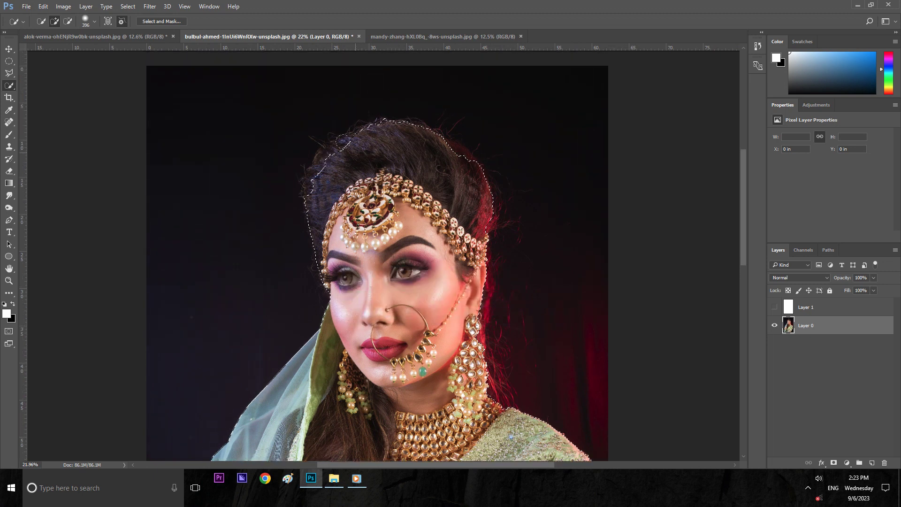
pyautogui.moveTo(343, 143); pyautogui.dragTo(314, 179)
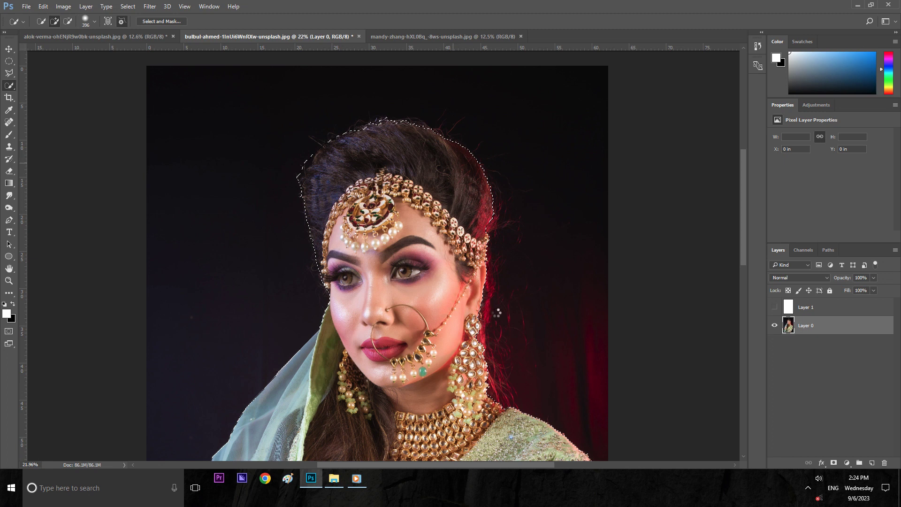
pyautogui.press('alt')
pyautogui.click(295, 154)
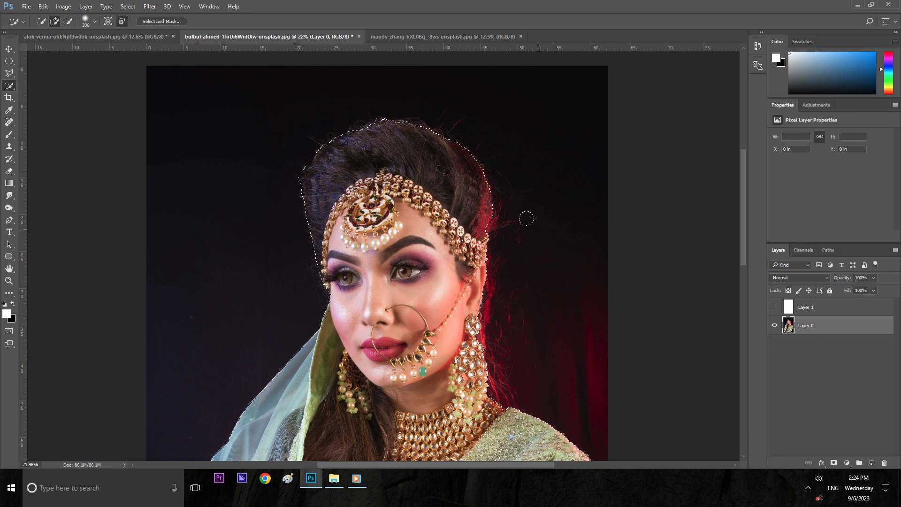
# - With a 200 px brush, tighten the selection along the right hair, ear and neck
pyautogui.scroll(-1, 539, 263)
pyautogui.scroll(-2, 531, 272)
pyautogui.scroll(-2, 522, 280)
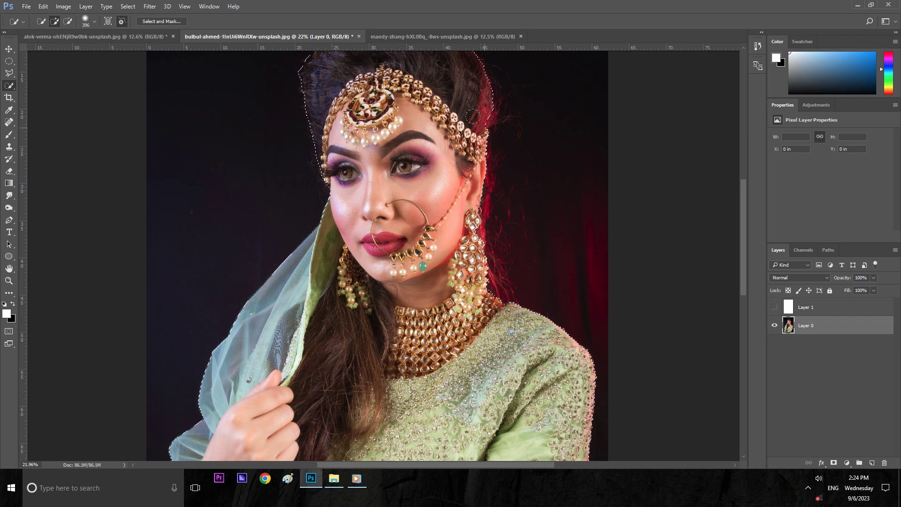
pyautogui.press('[')
pyautogui.press('[')
pyautogui.press('[')
pyautogui.scroll(1, 488, 113)
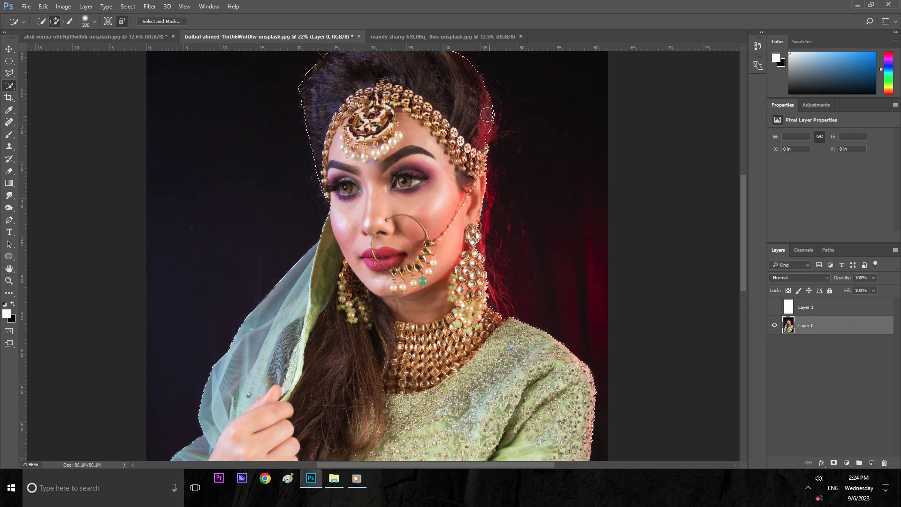
pyautogui.moveTo(488, 113); pyautogui.dragTo(483, 129)
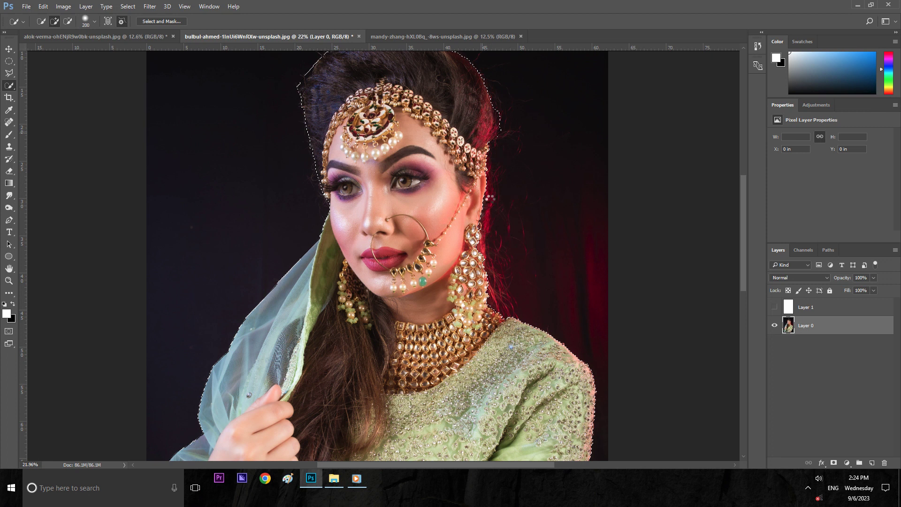
pyautogui.moveTo(488, 162); pyautogui.dragTo(483, 197)
pyautogui.moveTo(475, 233)
pyautogui.mouseDown()
pyautogui.moveTo(502, 308)
pyautogui.moveTo(480, 276)
pyautogui.mouseUp()
pyautogui.moveTo(503, 167); pyautogui.dragTo(503, 268)
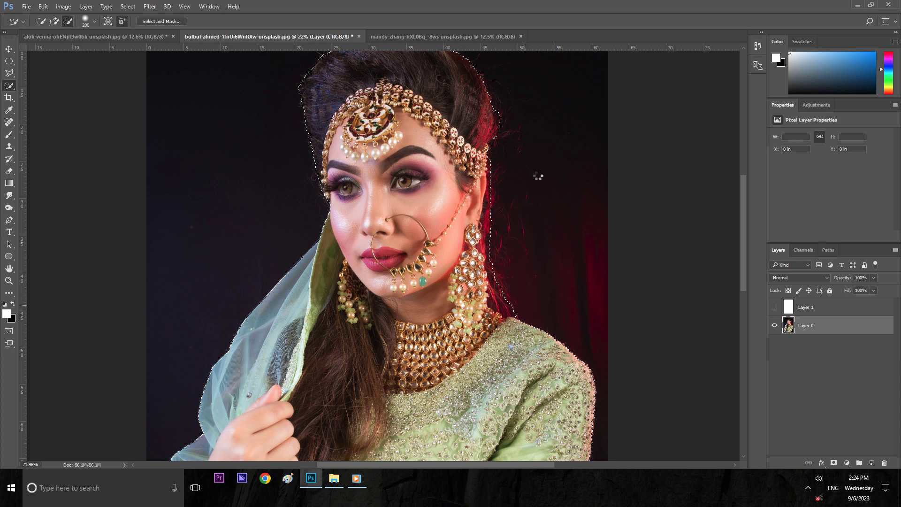
pyautogui.scroll(3, 538, 175)
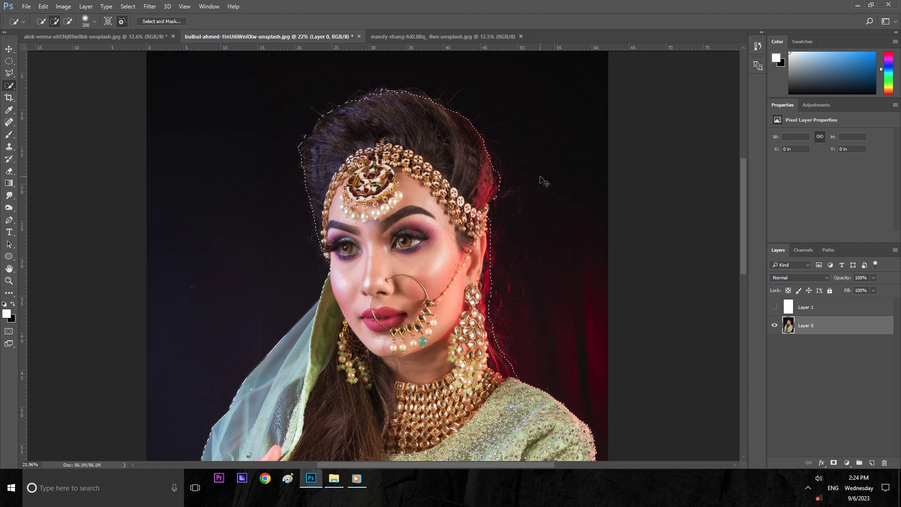
pyautogui.hotkey('ctrl', '0')
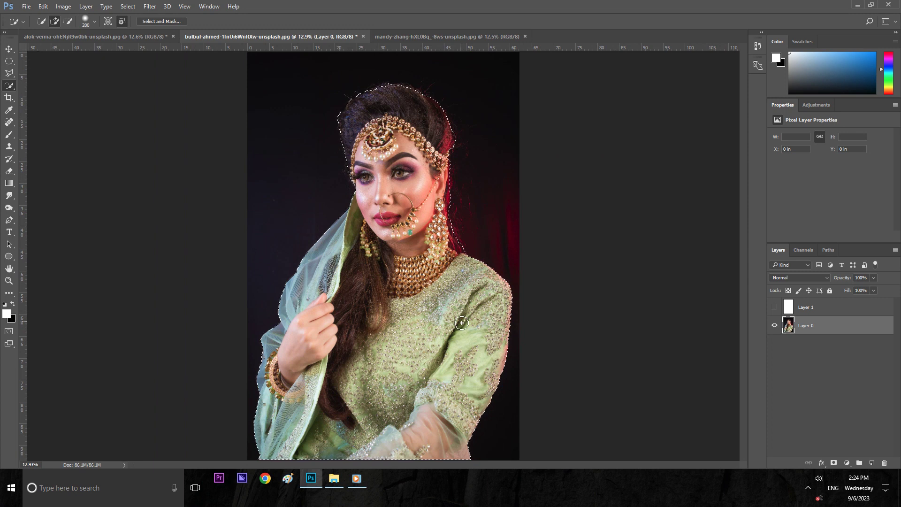
# - Select the white Layer 1 overlay and make it visible again
pyautogui.click(828, 309)
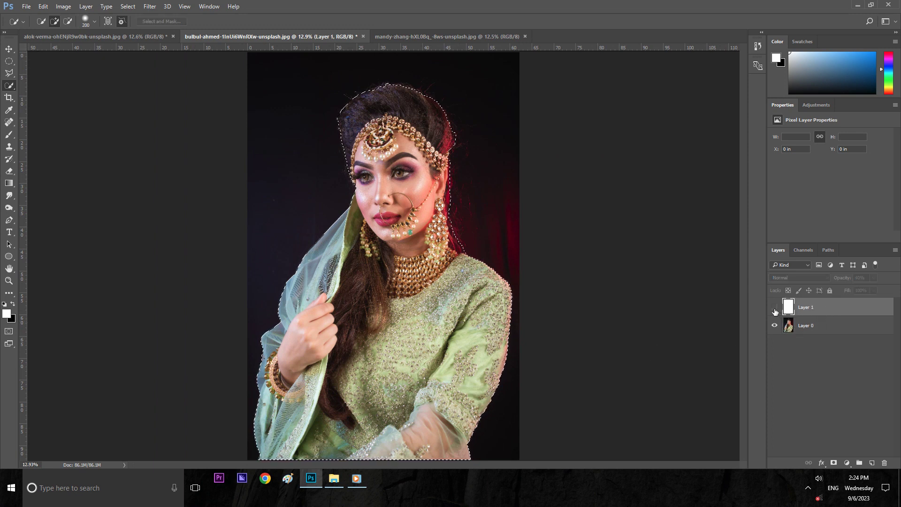
pyautogui.click(775, 307)
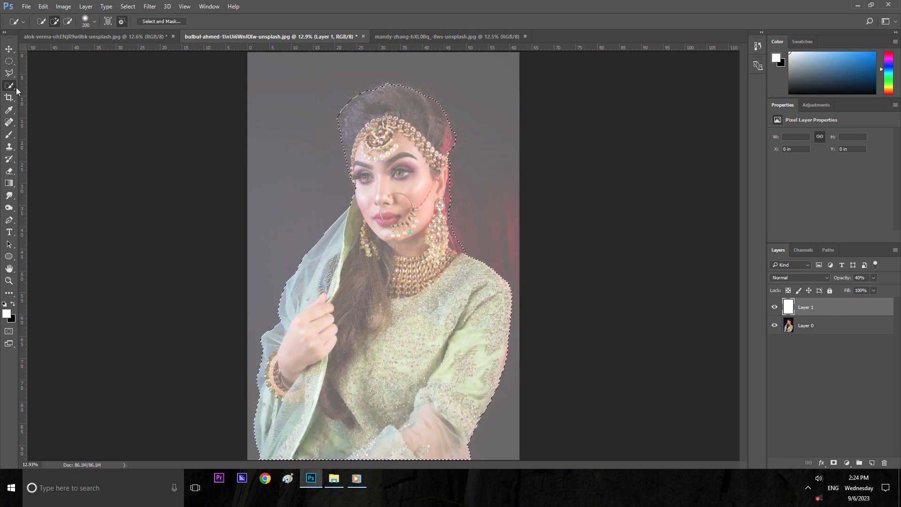
pyautogui.click(9, 48)
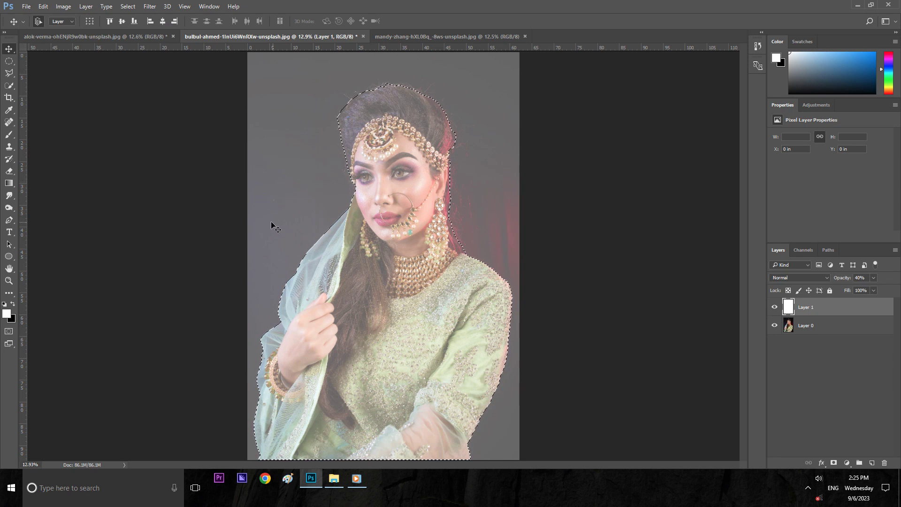
# - Paint black over the bride's hair and face with a 2700 px, 19% hardness brush
pyautogui.press('b')
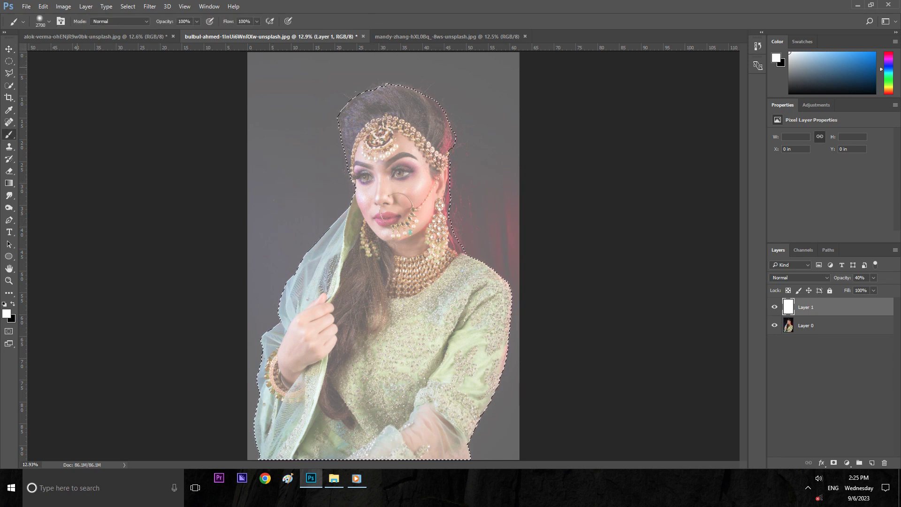
pyautogui.click(49, 21)
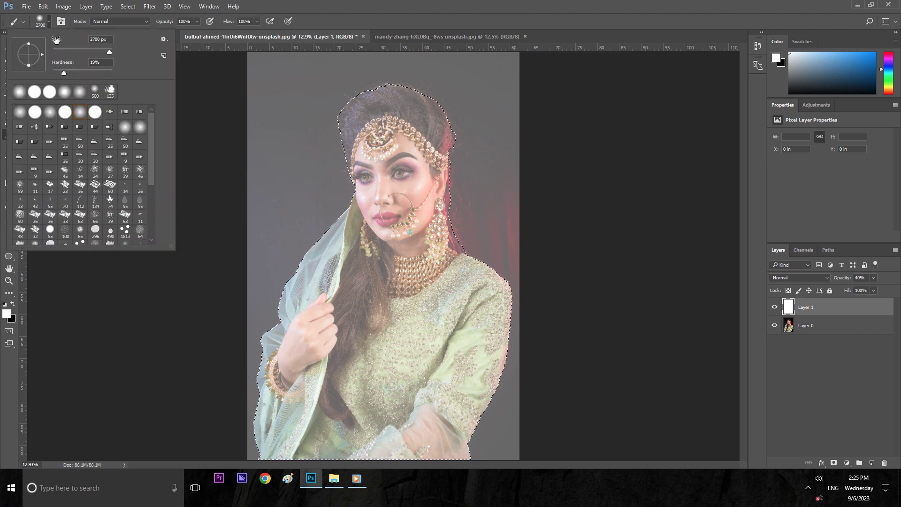
pyautogui.click(203, 45)
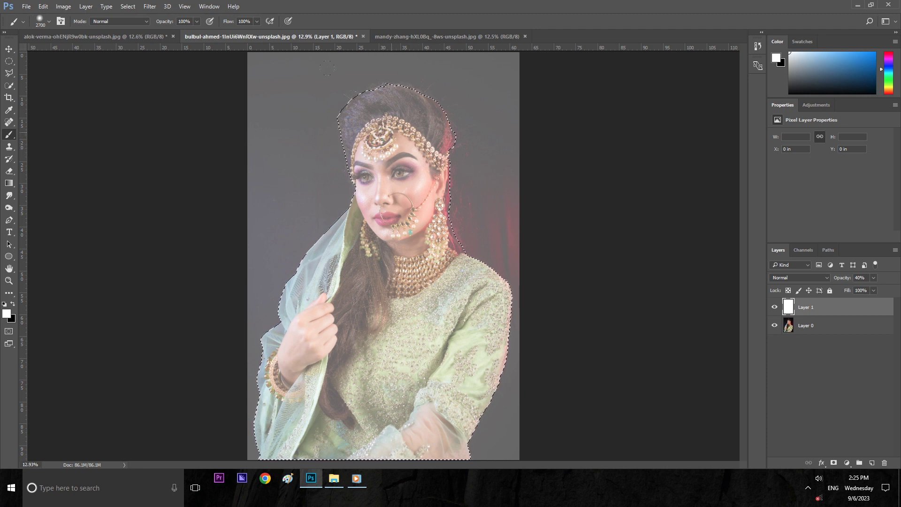
pyautogui.click(14, 305)
pyautogui.moveTo(314, 65)
pyautogui.mouseDown()
pyautogui.moveTo(314, 135)
pyautogui.moveTo(336, 96)
pyautogui.mouseUp()
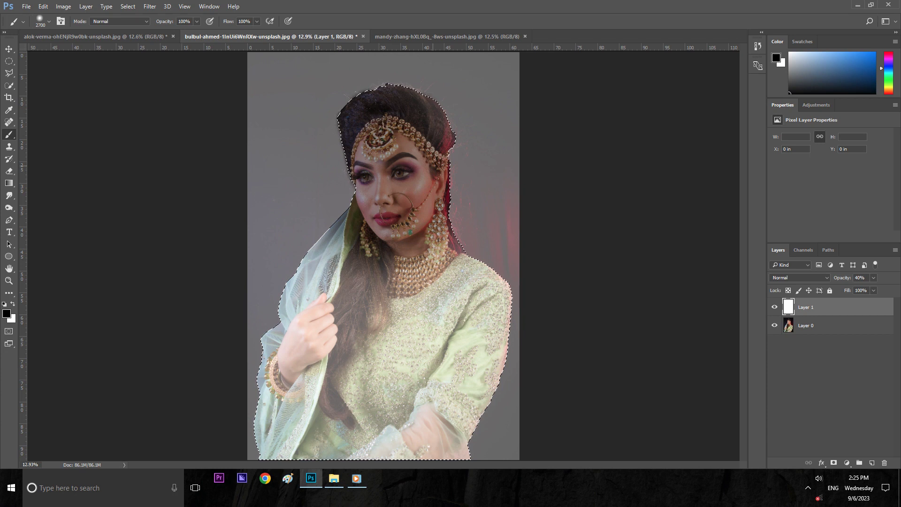
# - Paint black over the hair, neck, veil and dress, then invert the selection to the background
pyautogui.moveTo(295, 180); pyautogui.dragTo(229, 351)
pyautogui.moveTo(329, 399)
pyautogui.mouseDown()
pyautogui.moveTo(462, 300)
pyautogui.moveTo(424, 227)
pyautogui.mouseUp()
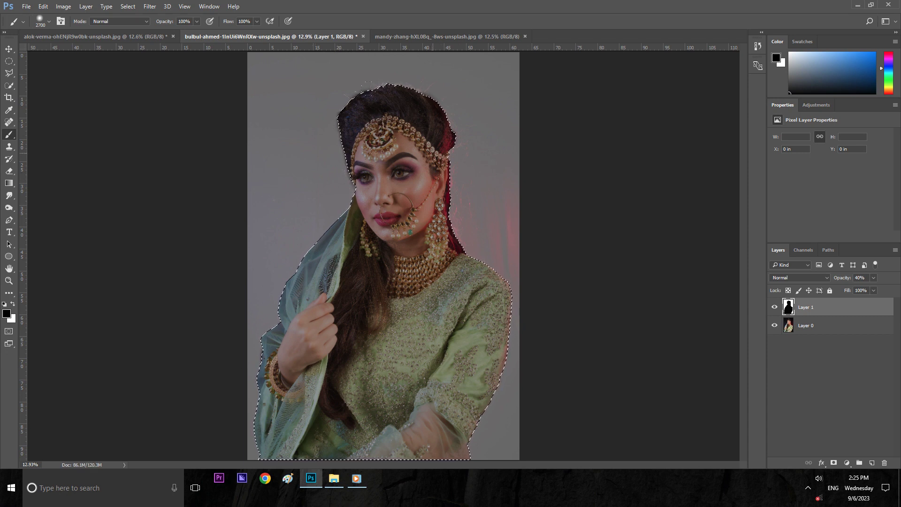
pyautogui.hotkey('ctrl', 'shift', 'i')
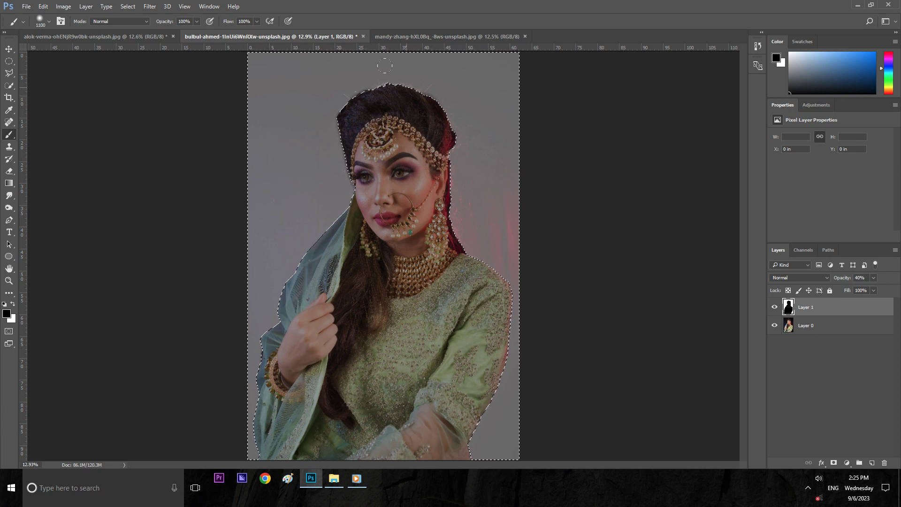
# - Paint soft black shadow around the head, face, veil, hand and lower dress edges
pyautogui.moveTo(393, 66); pyautogui.dragTo(422, 96)
pyautogui.hotkey('ctrl', 'z')
pyautogui.moveTo(355, 76); pyautogui.dragTo(368, 81)
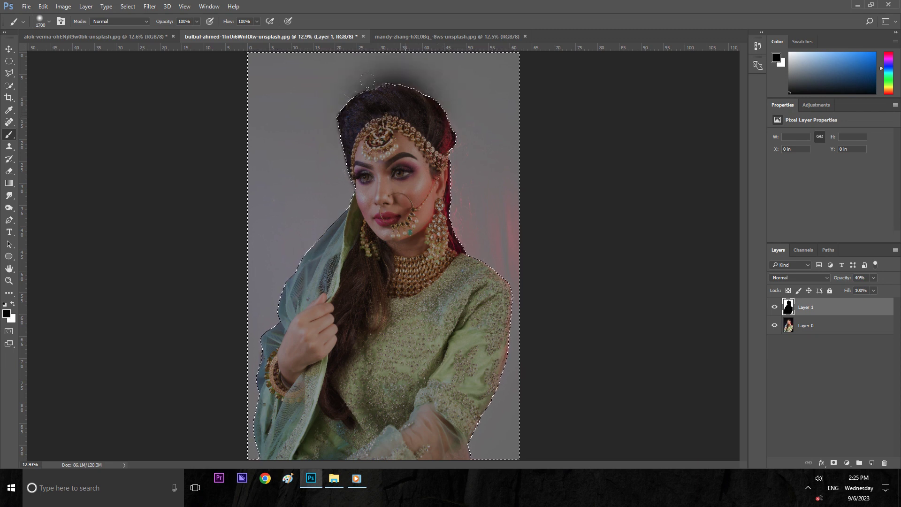
pyautogui.moveTo(441, 86)
pyautogui.mouseDown()
pyautogui.moveTo(464, 155)
pyautogui.moveTo(467, 197)
pyautogui.moveTo(485, 246)
pyautogui.moveTo(509, 271)
pyautogui.mouseUp()
pyautogui.moveTo(505, 411); pyautogui.dragTo(478, 446)
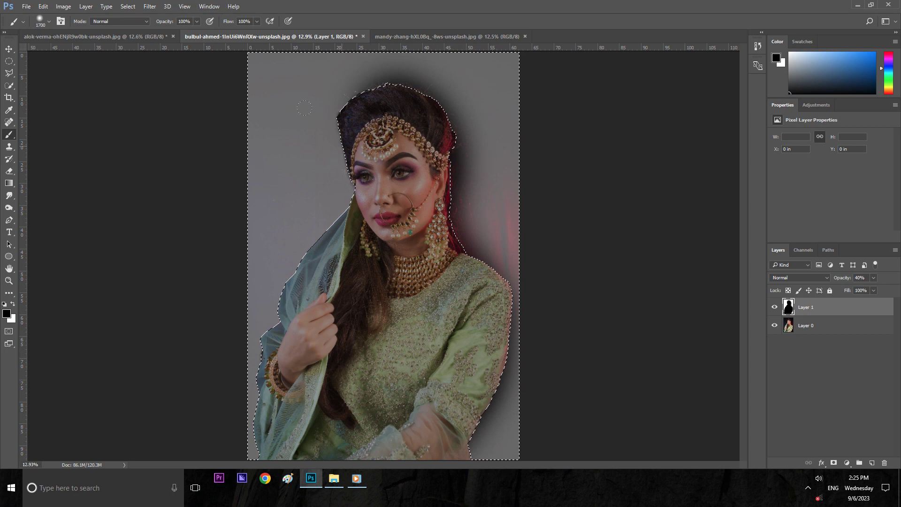
pyautogui.click(333, 92)
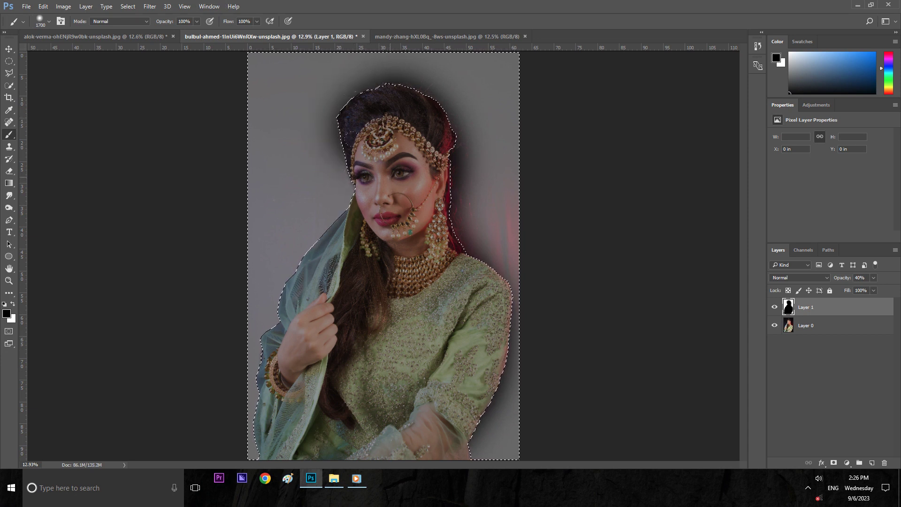
pyautogui.moveTo(335, 169); pyautogui.dragTo(347, 201)
pyautogui.moveTo(317, 237); pyautogui.dragTo(293, 279)
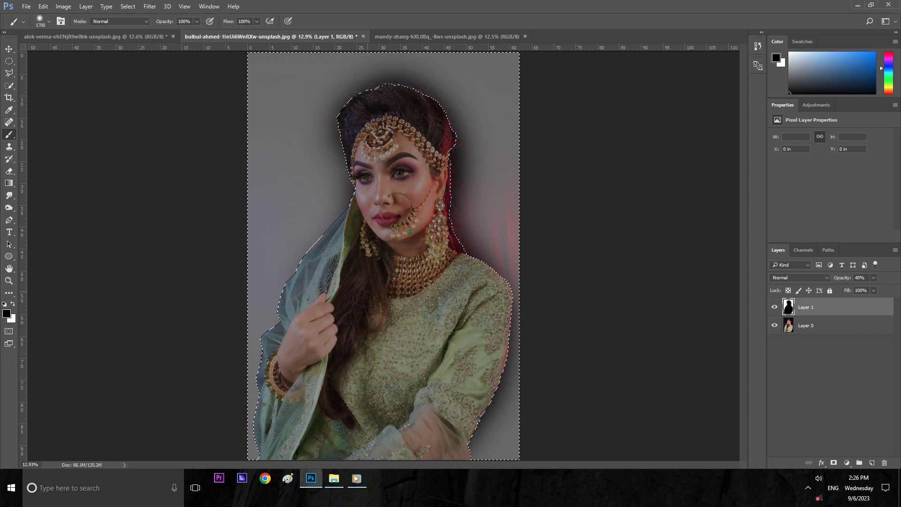
pyautogui.moveTo(273, 330); pyautogui.dragTo(277, 310)
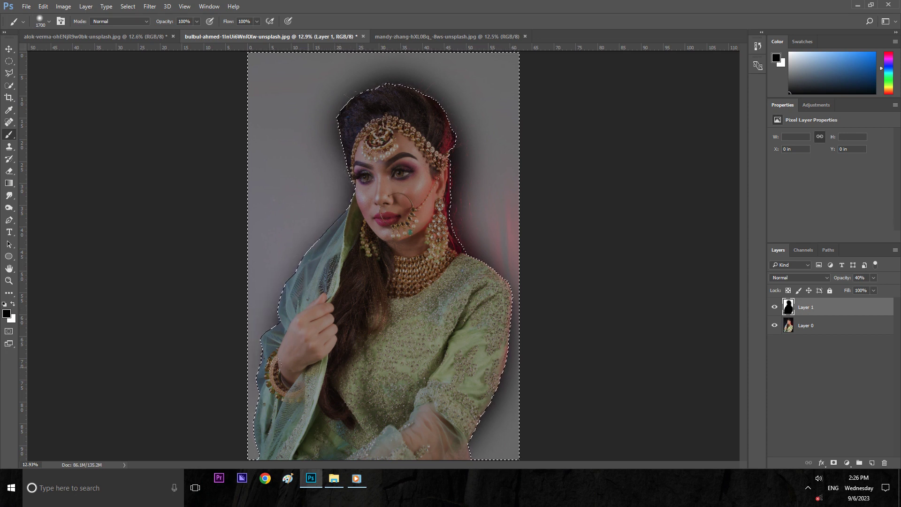
pyautogui.moveTo(329, 263); pyautogui.dragTo(296, 311)
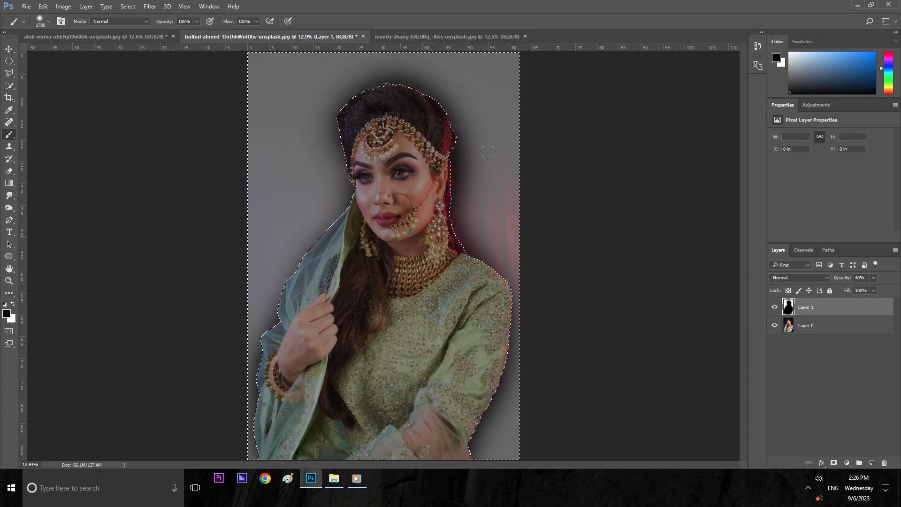
pyautogui.press('v')
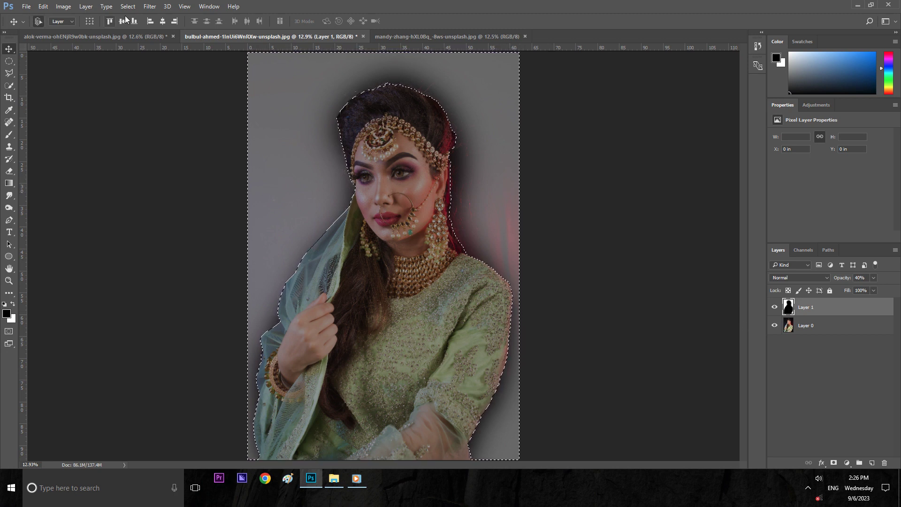
# - Apply Pixelate > Color Halftone to Layer 1 with 30 px radius and 45° channel angles
pyautogui.click(150, 6)
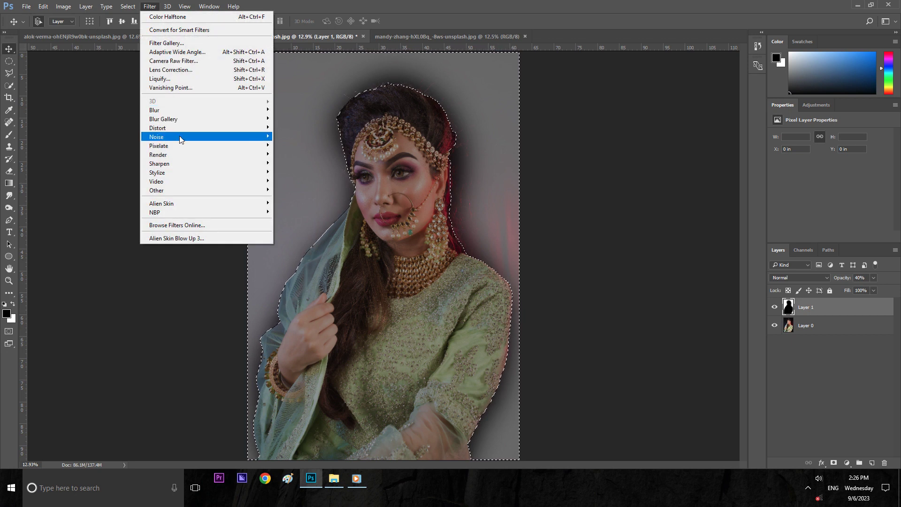
pyautogui.moveTo(157, 137)
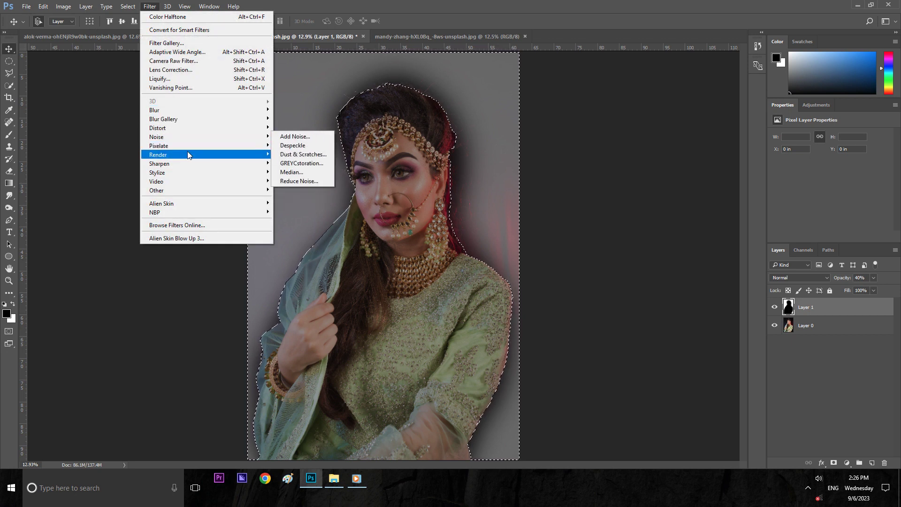
pyautogui.click(300, 147)
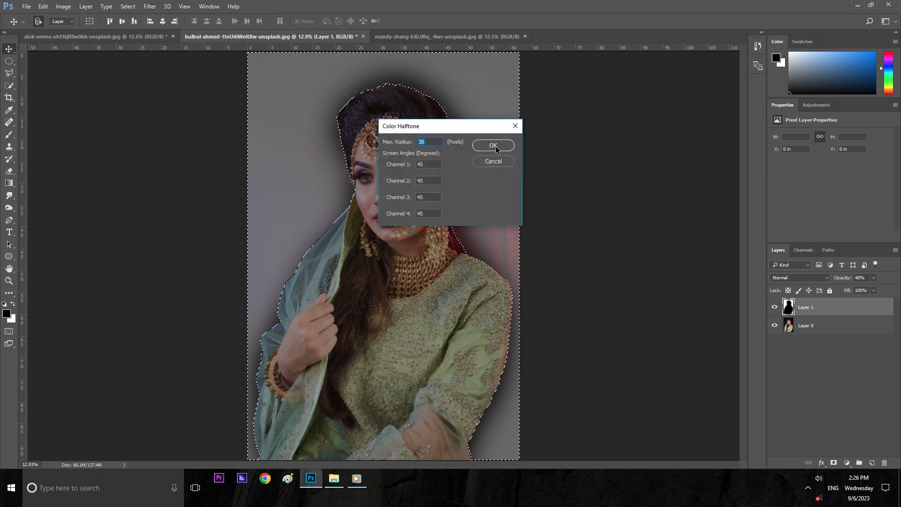
pyautogui.click(494, 145)
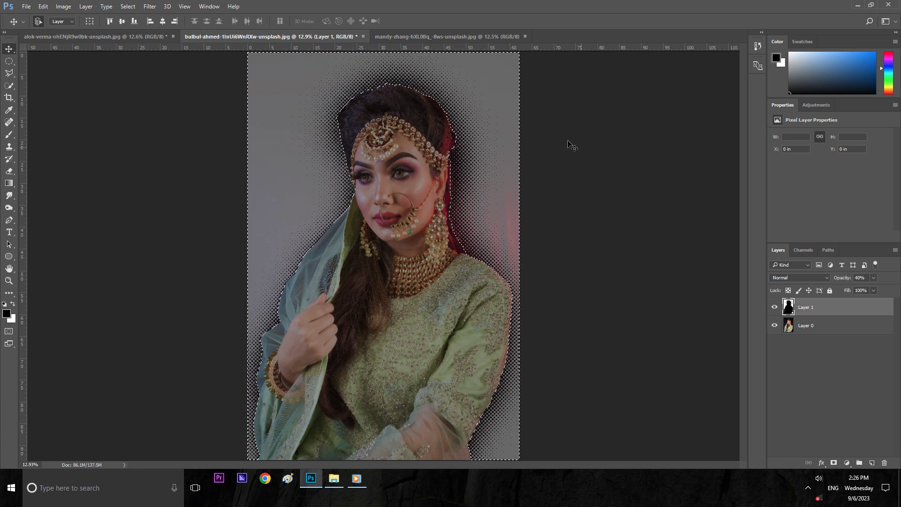
# - Set Layer 1 to Screen blend mode at 100% opacity, then switch to the mandy-zhang photo
pyautogui.click(827, 278)
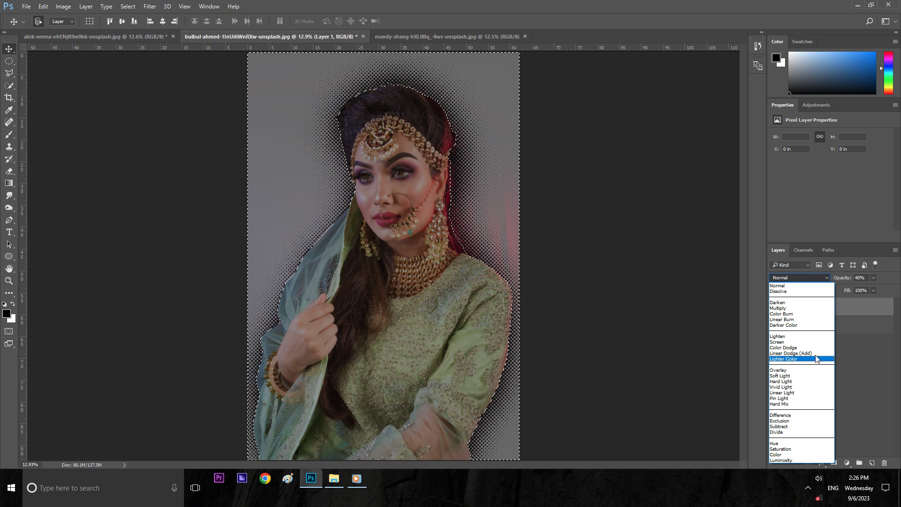
pyautogui.click(817, 342)
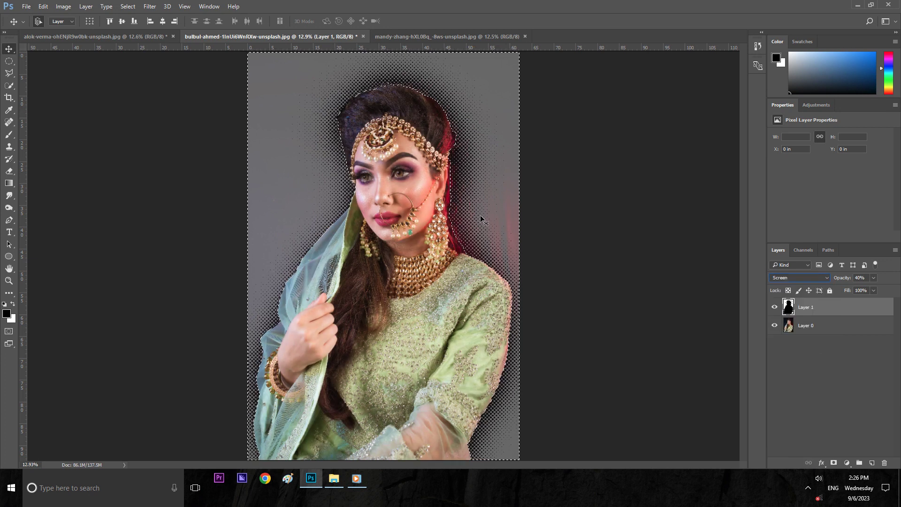
pyautogui.click(827, 363)
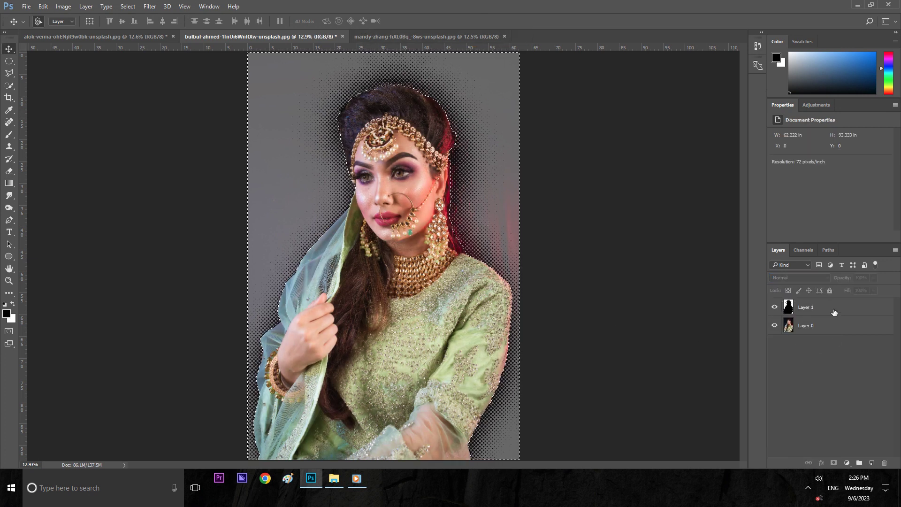
pyautogui.click(833, 308)
pyautogui.click(873, 278)
pyautogui.moveTo(868, 288); pyautogui.dragTo(893, 288)
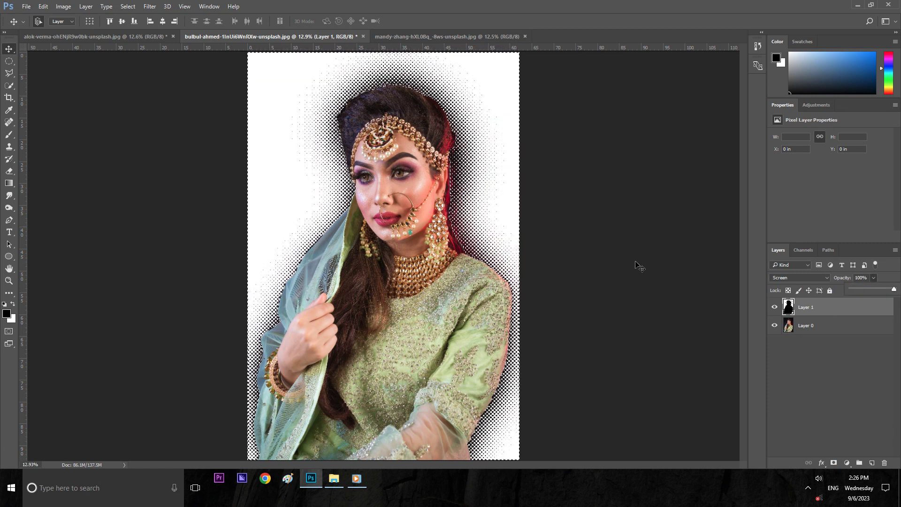
pyautogui.click(605, 238)
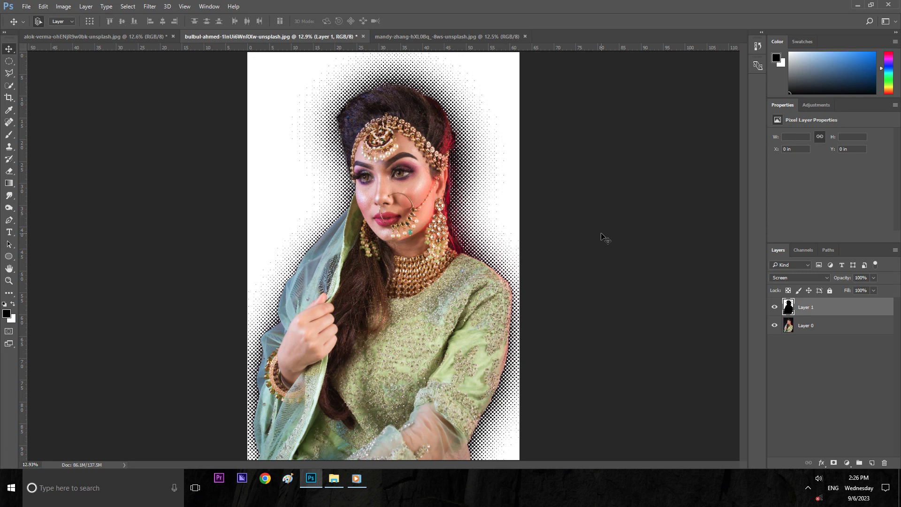
pyautogui.click(417, 37)
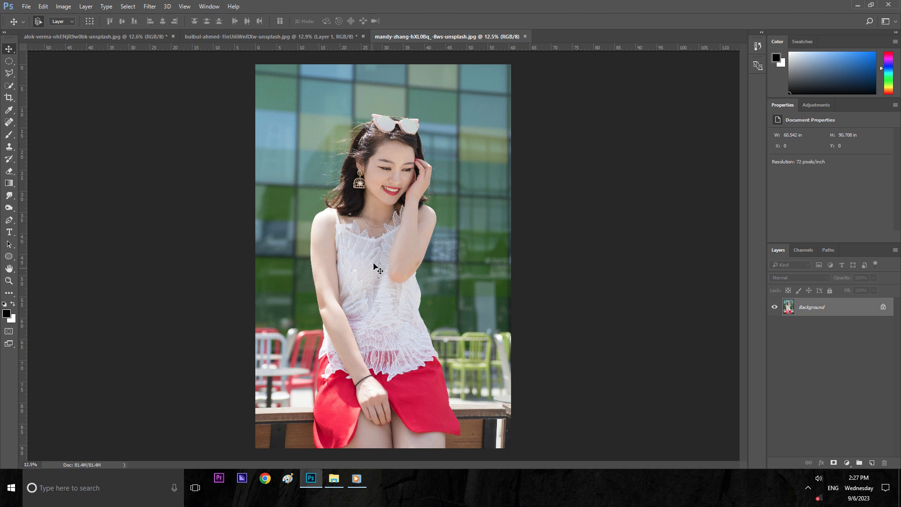
pyautogui.click(525, 37)
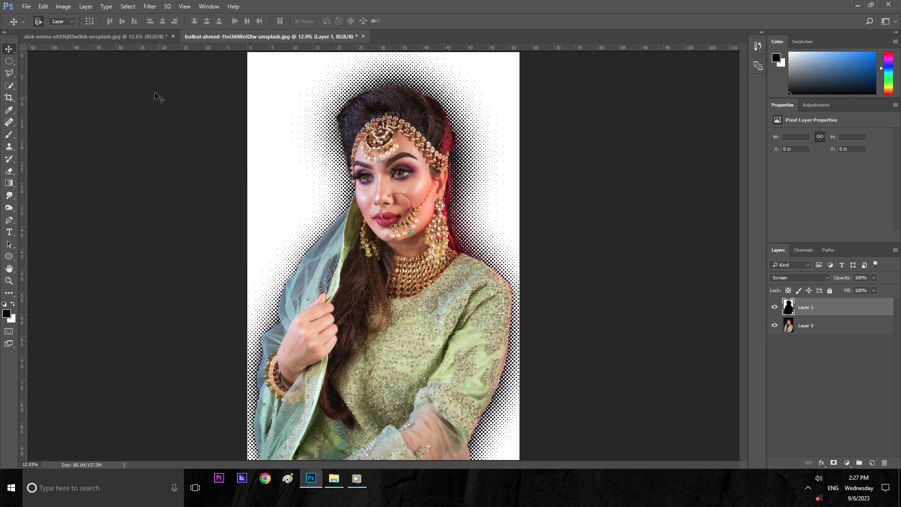
pyautogui.click(142, 36)
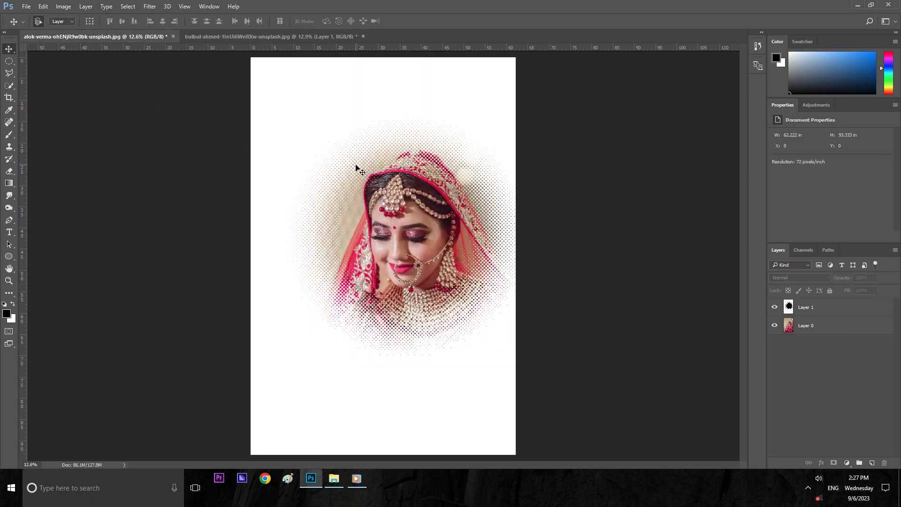
pyautogui.click(270, 37)
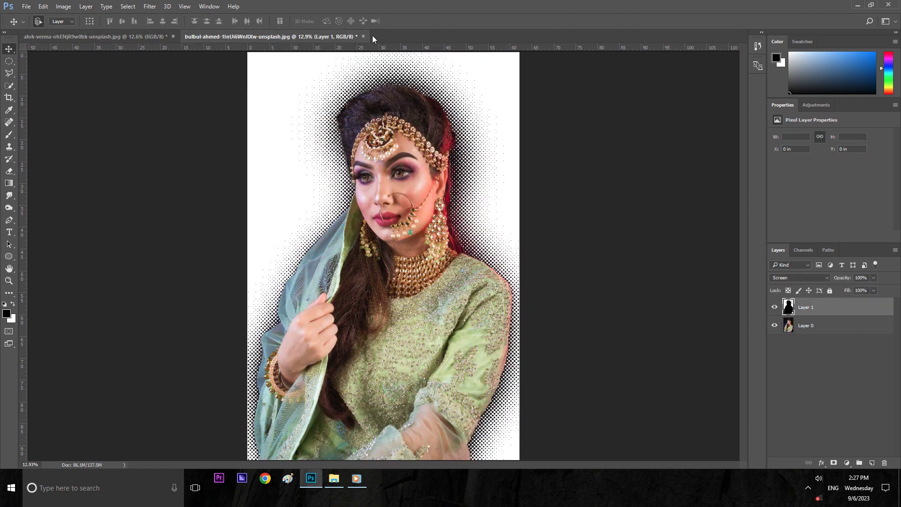
# - Add a new Layer 2 below Layer 1 and sample a dark reddish colour from the image
pyautogui.click(871, 462)
pyautogui.moveTo(832, 312); pyautogui.dragTo(837, 335)
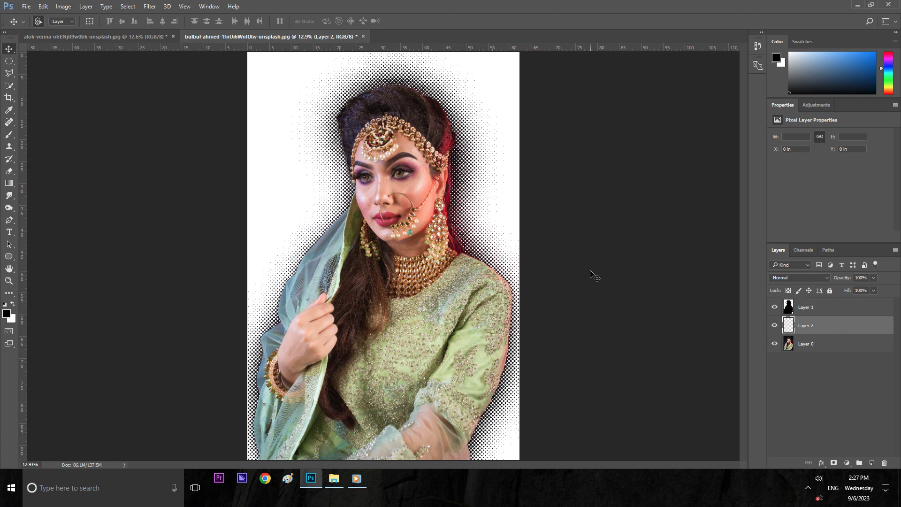
pyautogui.press('i')
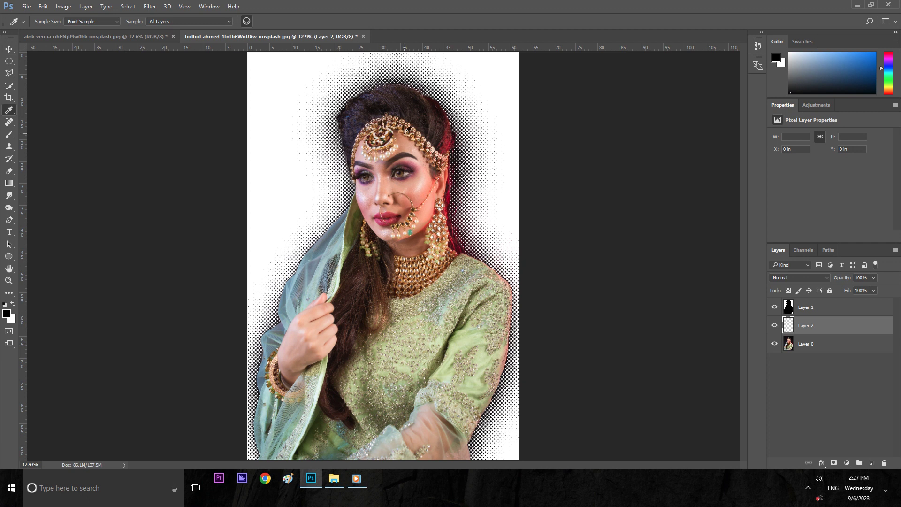
pyautogui.click(393, 92)
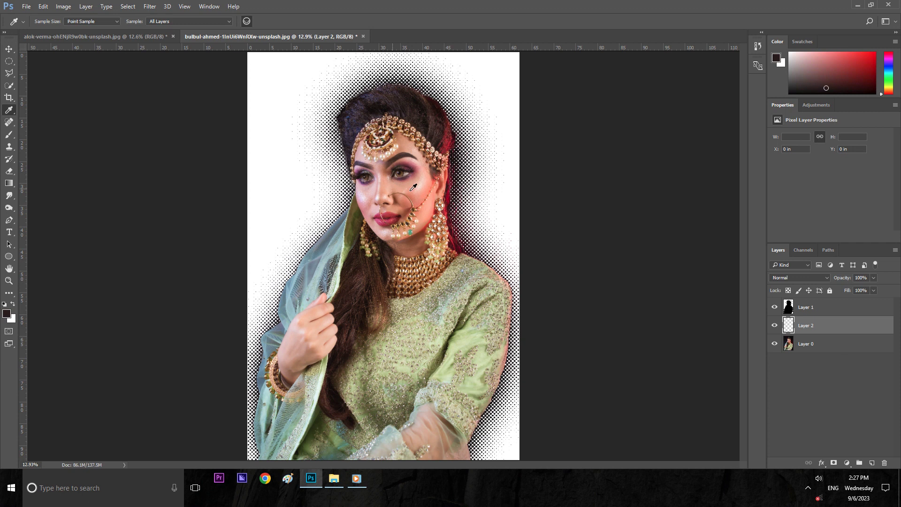
# - Set the gradient's left colour stop to the bride's dark hair colour
pyautogui.click(9, 183)
pyautogui.click(45, 21)
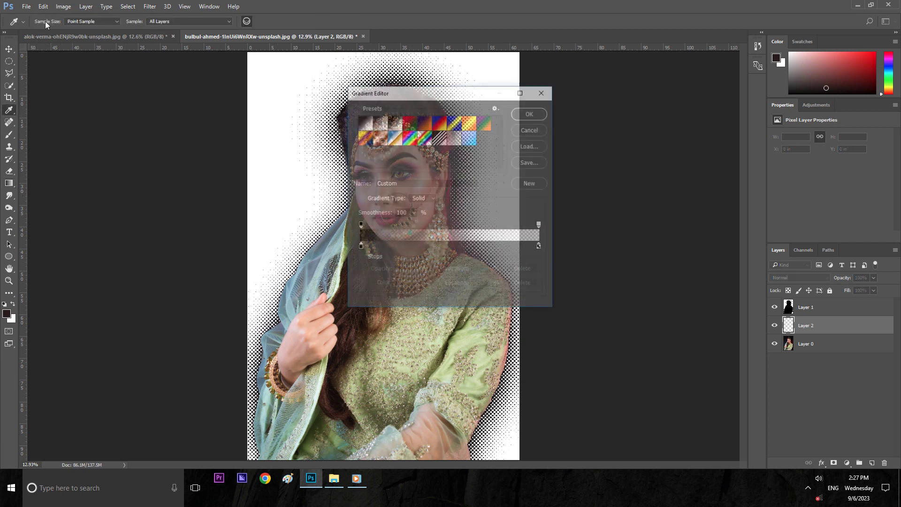
pyautogui.moveTo(480, 96); pyautogui.dragTo(740, 67)
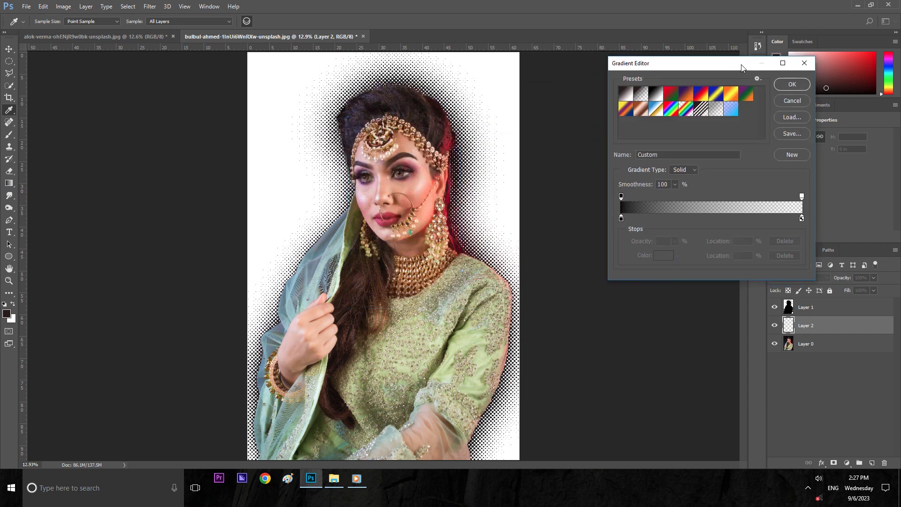
pyautogui.click(621, 218)
pyautogui.click(664, 256)
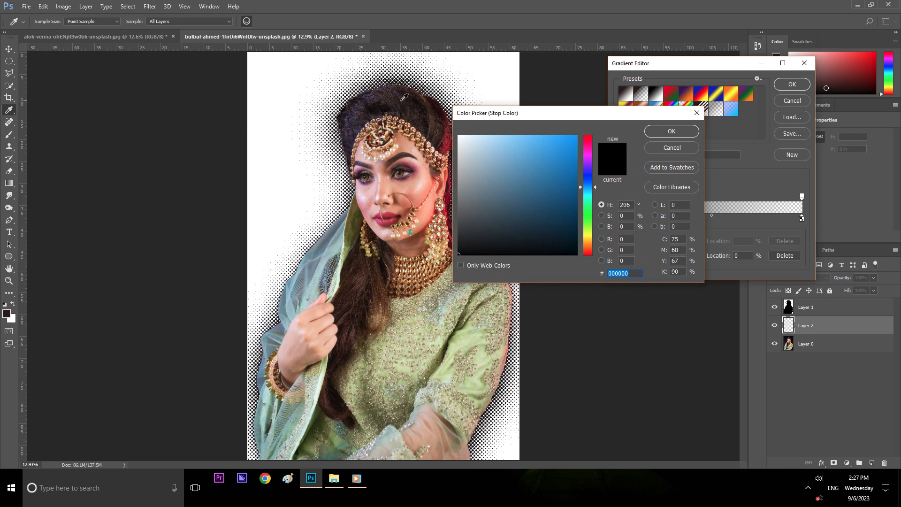
pyautogui.click(416, 99)
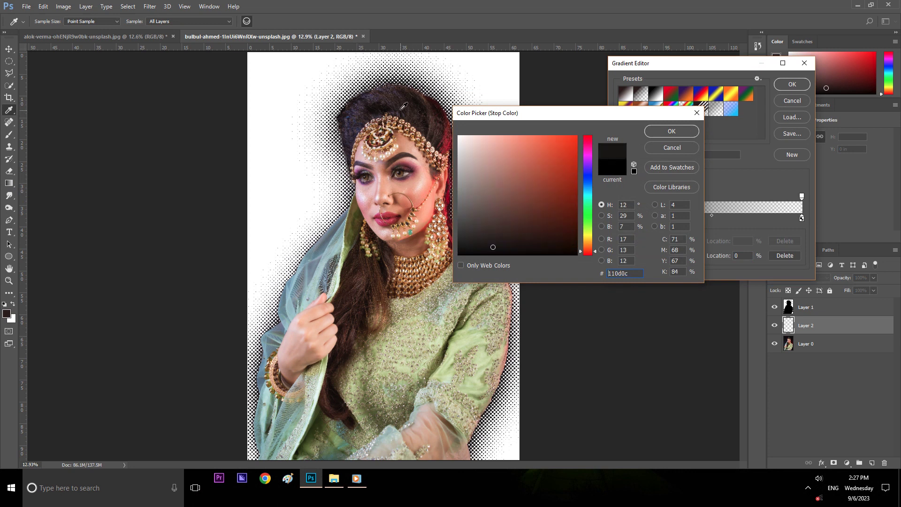
pyautogui.click(399, 103)
pyautogui.click(660, 131)
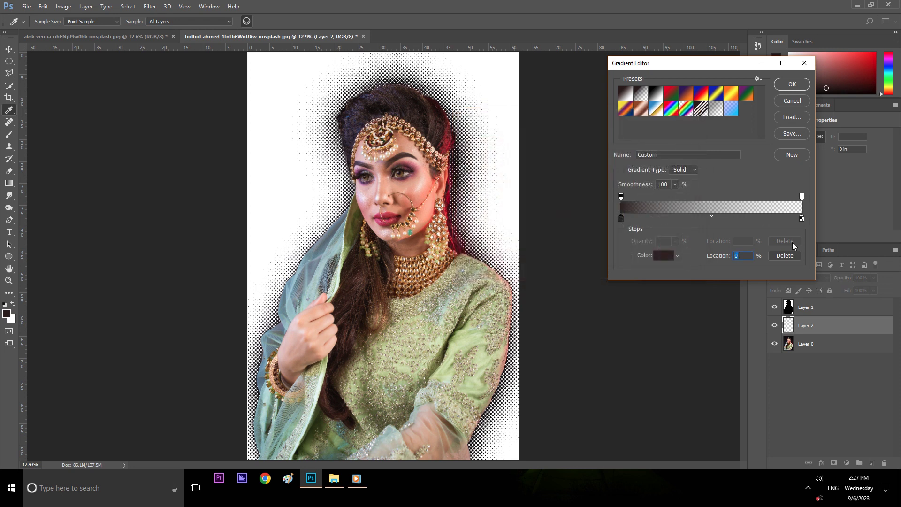
# - Set the right stop to light green cddaa5 from the dress at 100 opacity and accept
pyautogui.click(801, 220)
pyautogui.click(663, 256)
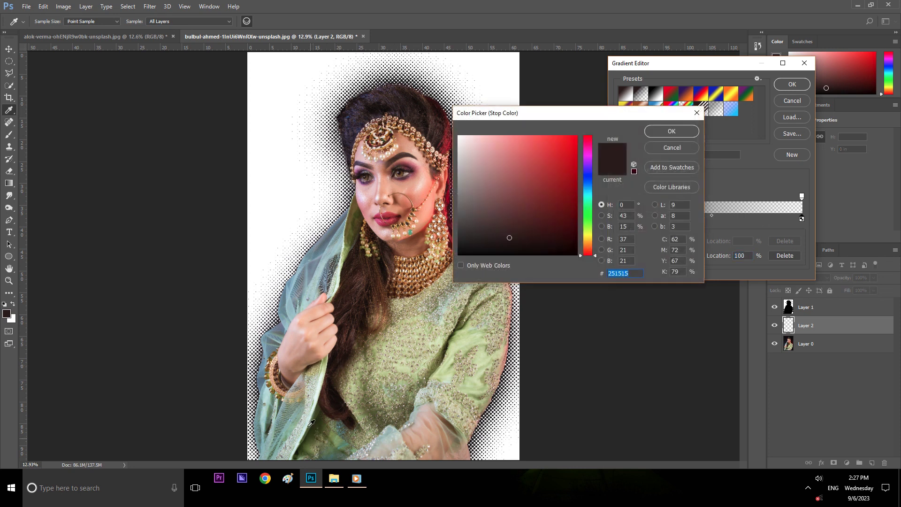
pyautogui.click(303, 411)
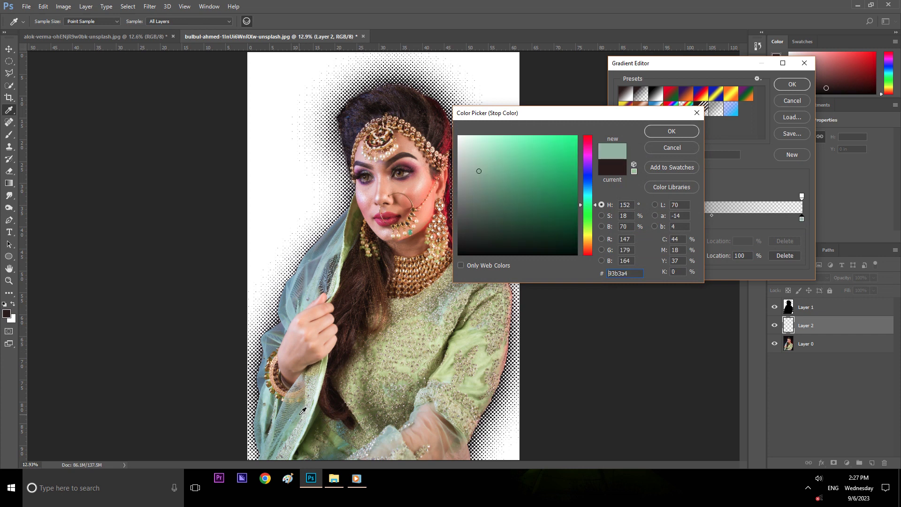
pyautogui.click(334, 444)
pyautogui.click(337, 442)
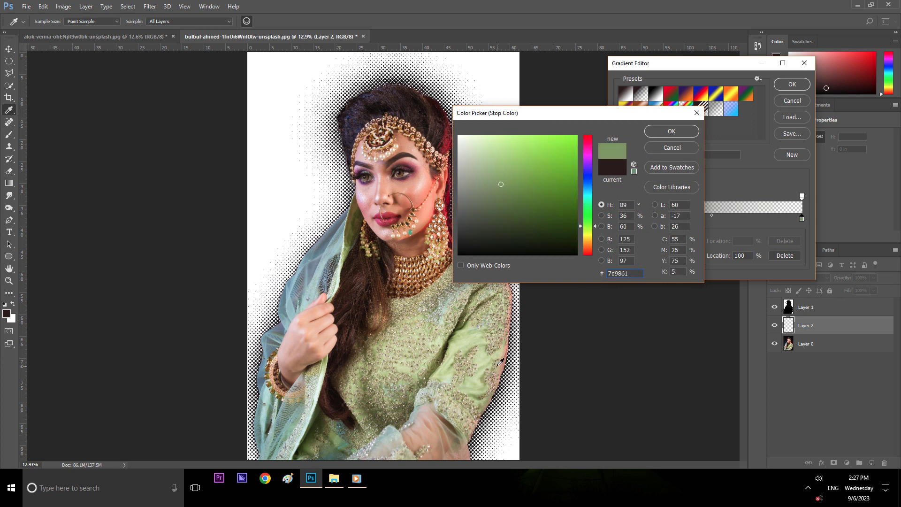
pyautogui.click(470, 341)
pyautogui.press('Return')
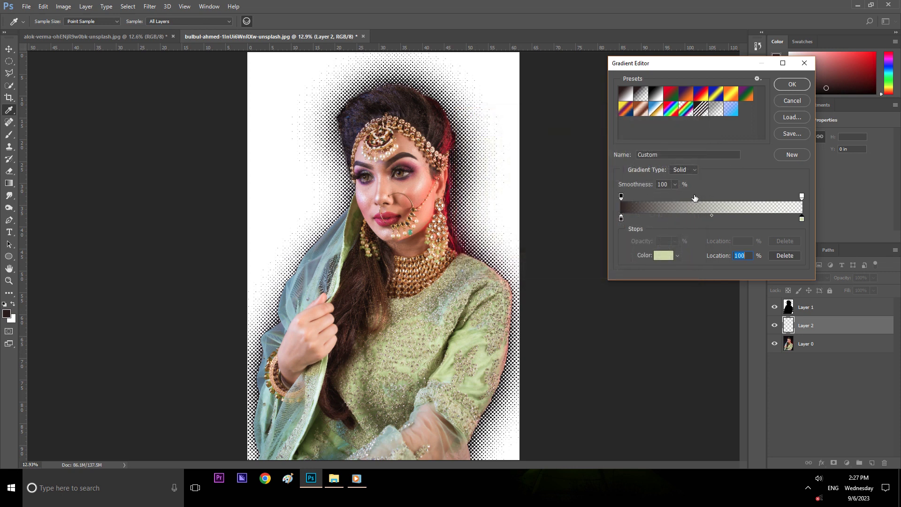
pyautogui.click(801, 196)
pyautogui.moveTo(675, 253); pyautogui.dragTo(720, 254)
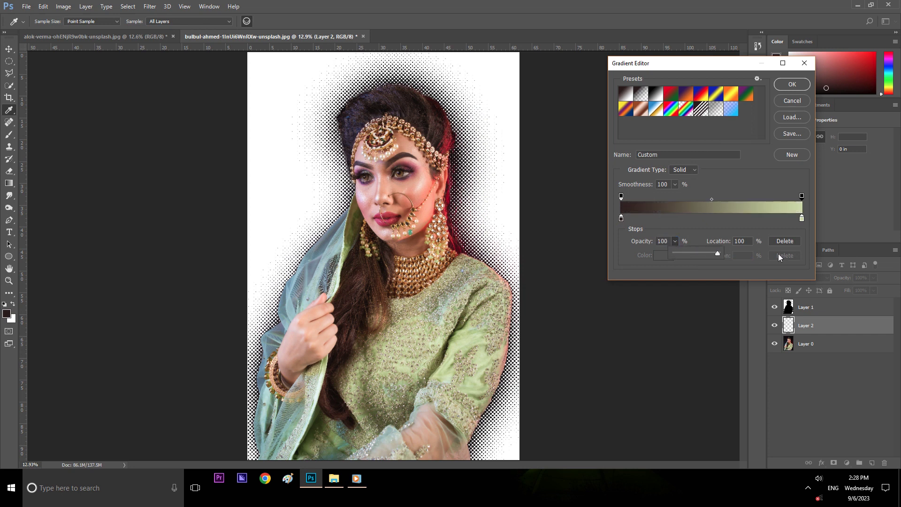
pyautogui.click(618, 199)
pyautogui.click(780, 86)
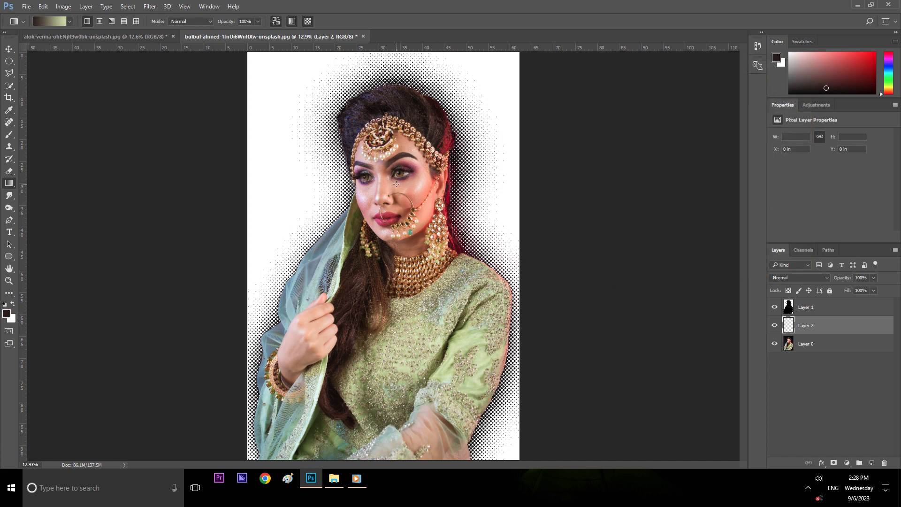
# - Move Layer 2 below Layer 0 and fill it with a radial gradient dragged from the face downward
pyautogui.moveTo(381, 230); pyautogui.dragTo(292, 401)
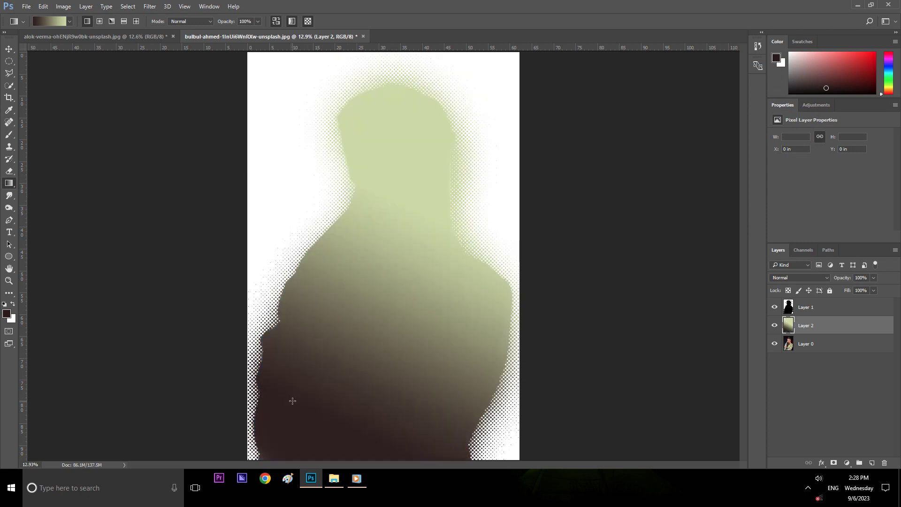
pyautogui.hotkey('ctrl', 'z')
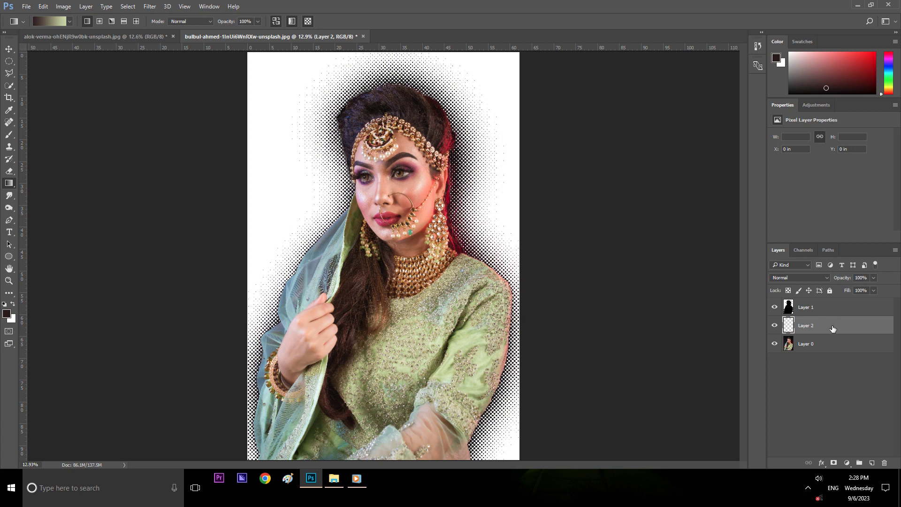
pyautogui.moveTo(833, 328); pyautogui.dragTo(836, 329)
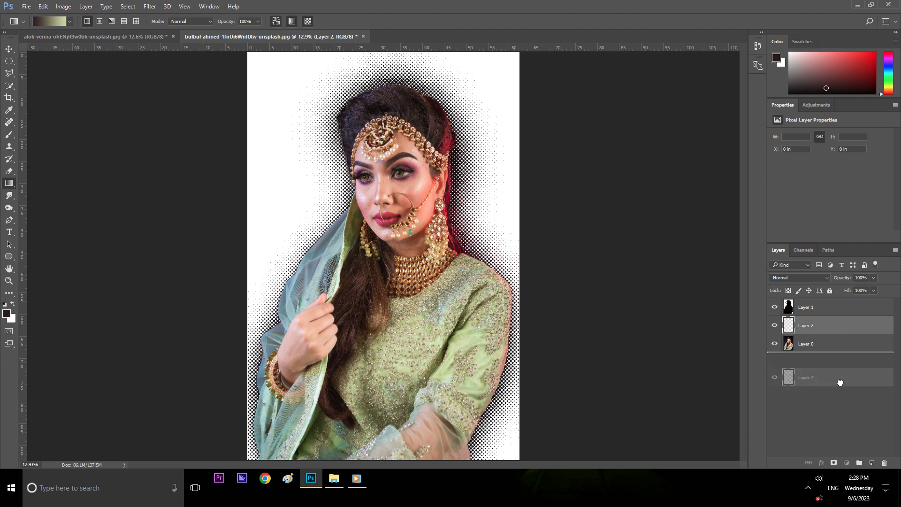
pyautogui.moveTo(837, 329); pyautogui.dragTo(840, 378)
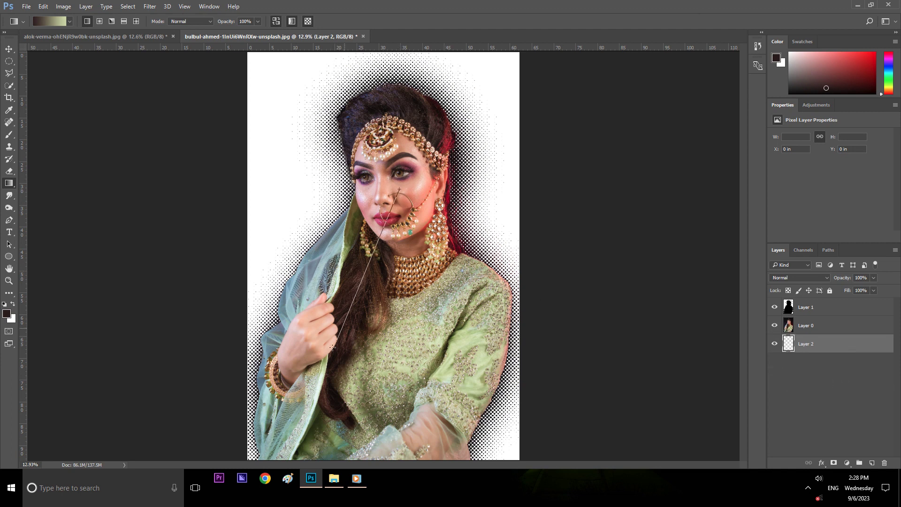
pyautogui.moveTo(293, 399); pyautogui.dragTo(292, 399)
pyautogui.hotkey('ctrl', 'z')
pyautogui.click(98, 24)
pyautogui.moveTo(398, 184); pyautogui.dragTo(356, 264)
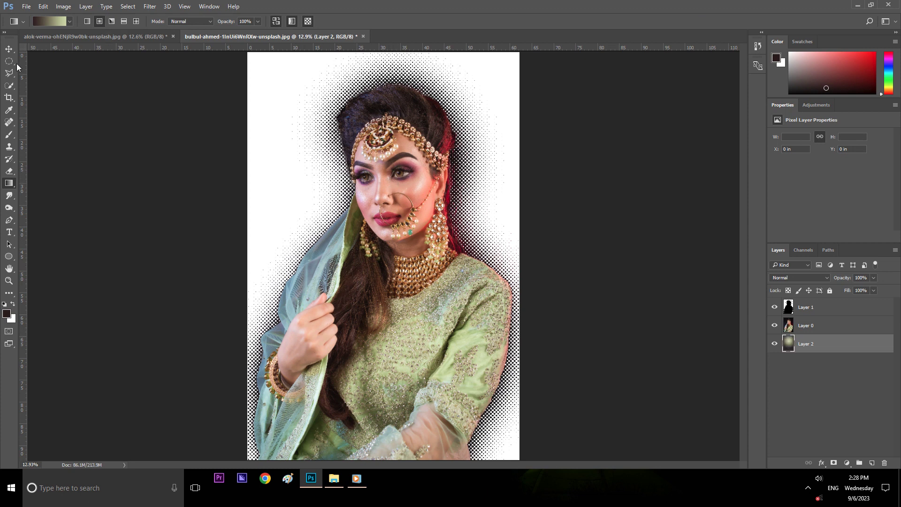
pyautogui.press('v')
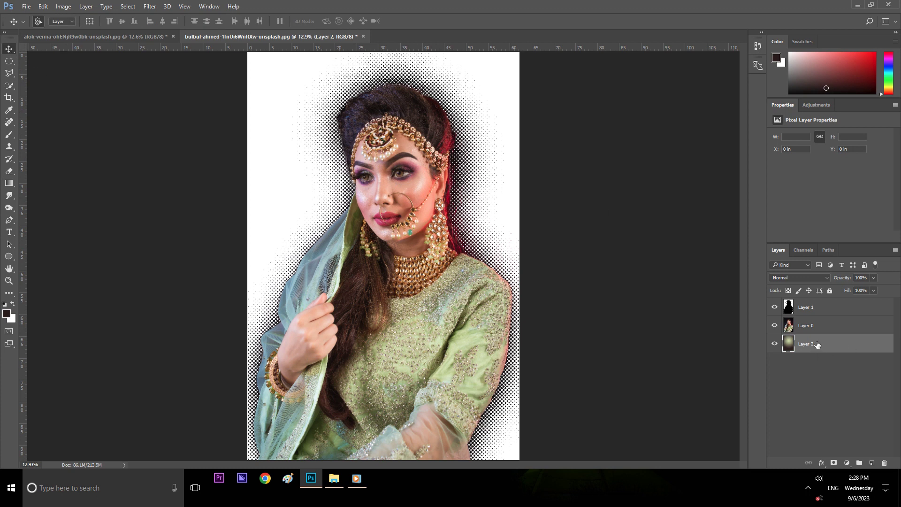
# - Load Layer 1's silhouette as a selection, move Layer 0 below Layer 2, then deselect
pyautogui.click(820, 310)
pyautogui.keyDown('ctrl'); pyautogui.click(789, 308); pyautogui.keyUp('ctrl')
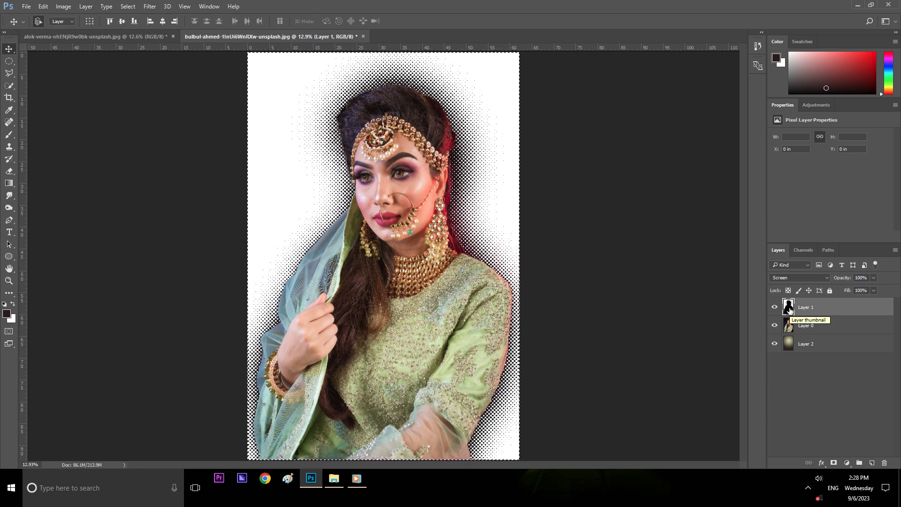
pyautogui.moveTo(790, 310); pyautogui.dragTo(817, 332)
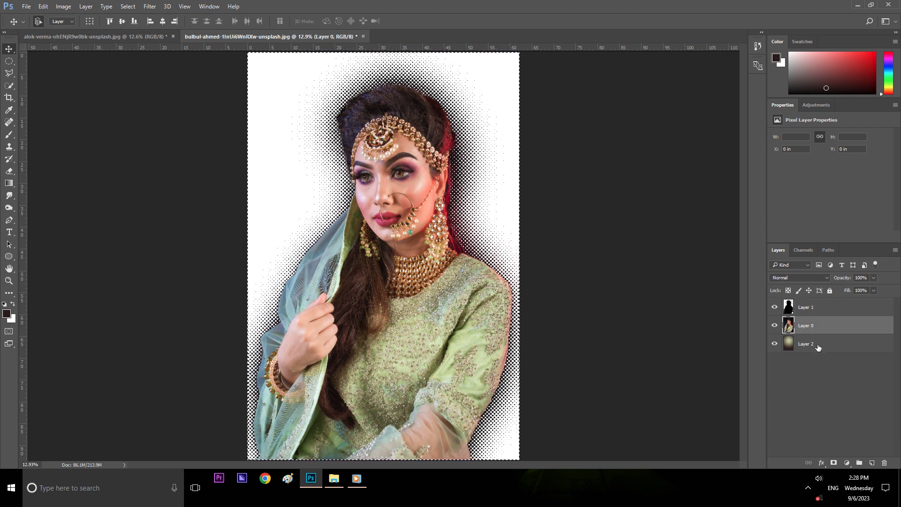
pyautogui.moveTo(817, 332); pyautogui.dragTo(820, 349)
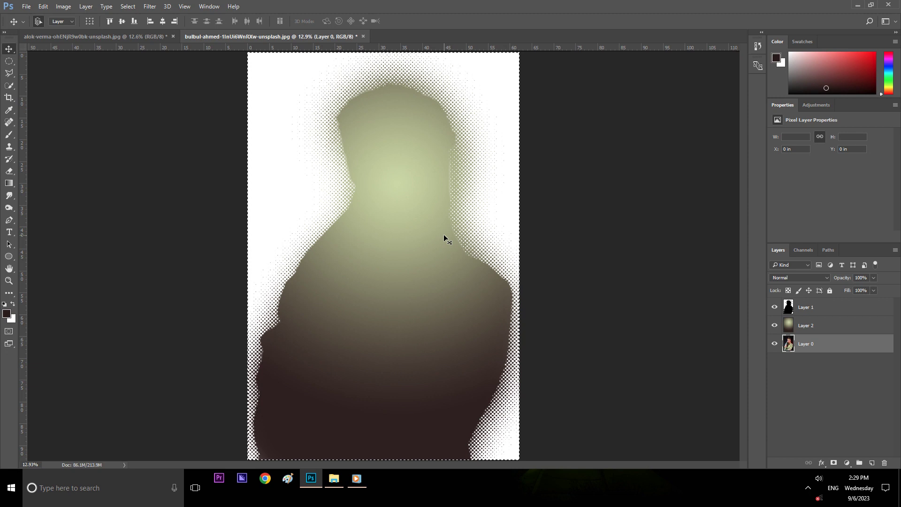
pyautogui.moveTo(825, 343)
pyautogui.mouseDown()
pyautogui.moveTo(825, 301)
pyautogui.moveTo(812, 307)
pyautogui.mouseUp()
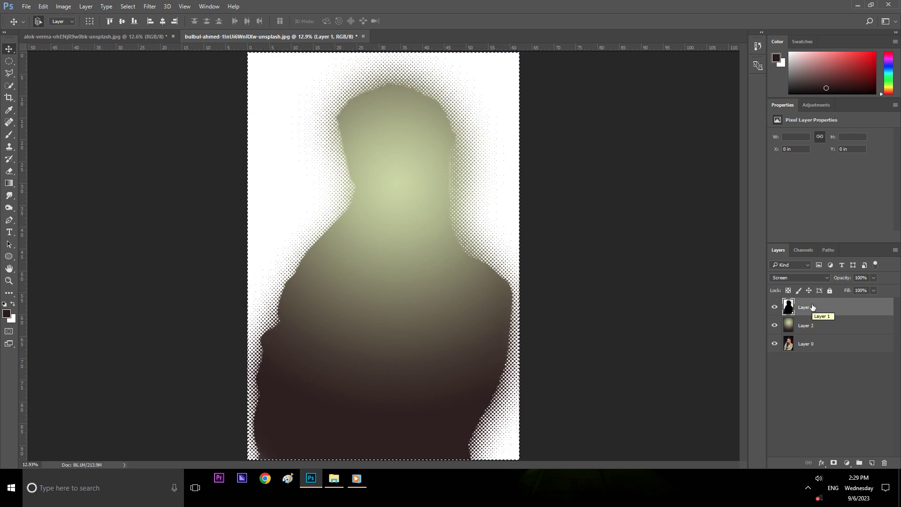
pyautogui.click(831, 347)
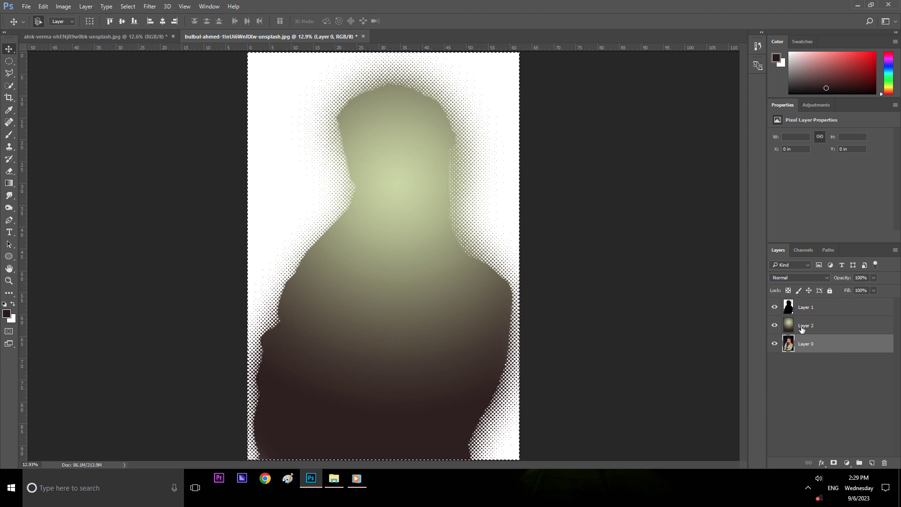
pyautogui.click(826, 328)
pyautogui.click(822, 308)
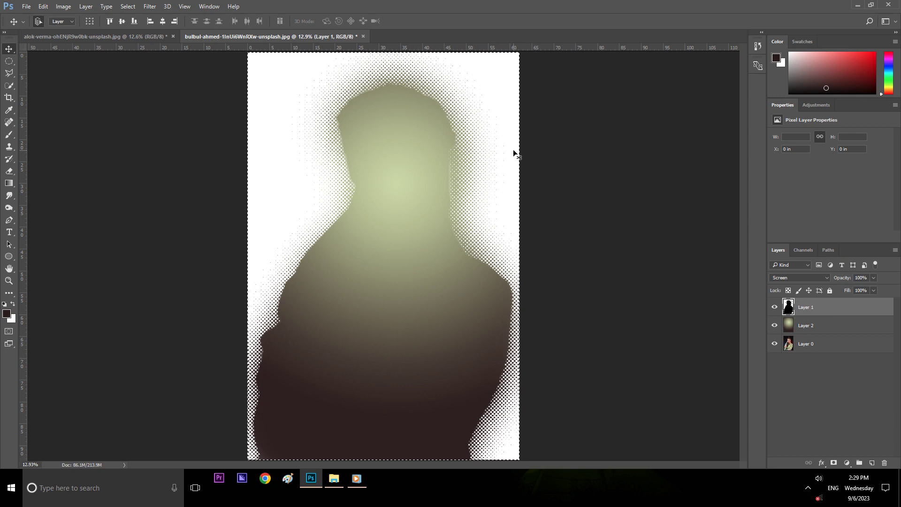
pyautogui.hotkey('ctrl', 'd')
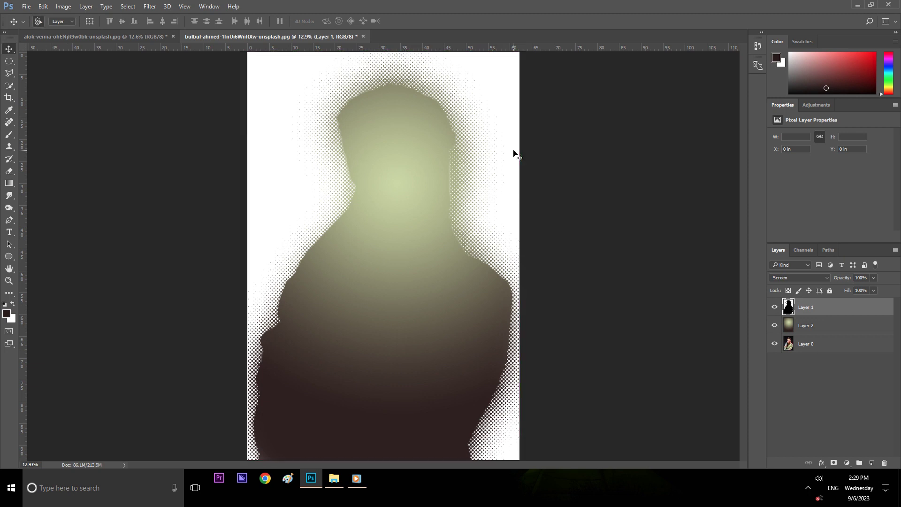
# - Add a layer mask to Layer 1 with black foreground, then move Layers 1 and 2 below the photo
pyautogui.press('b')
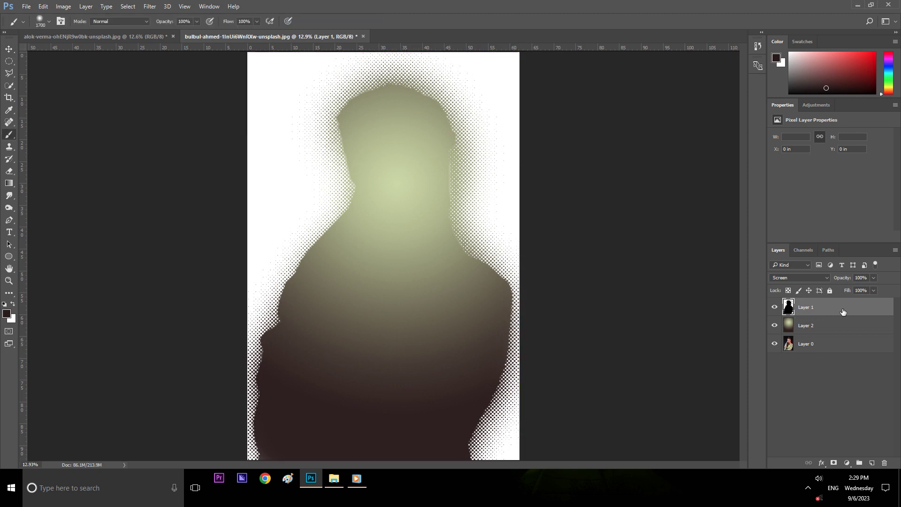
pyautogui.click(834, 463)
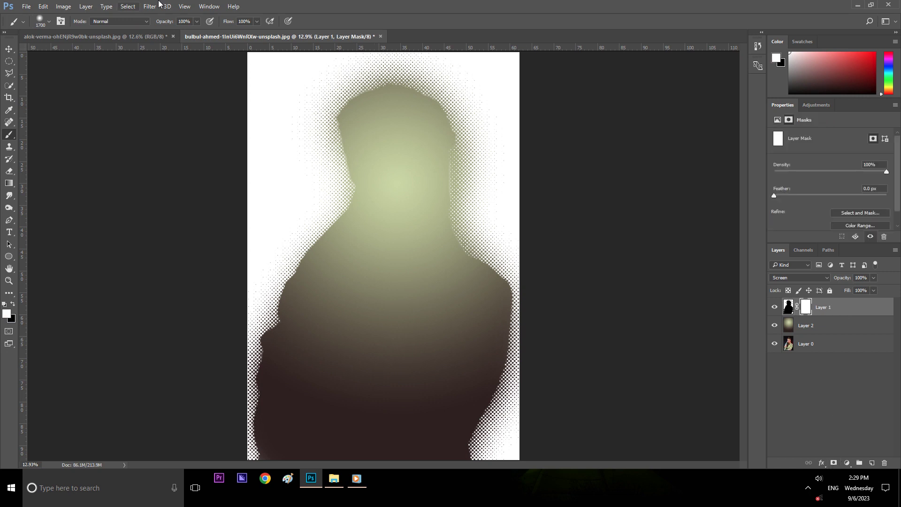
pyautogui.click(13, 304)
pyautogui.moveTo(829, 310); pyautogui.dragTo(831, 353)
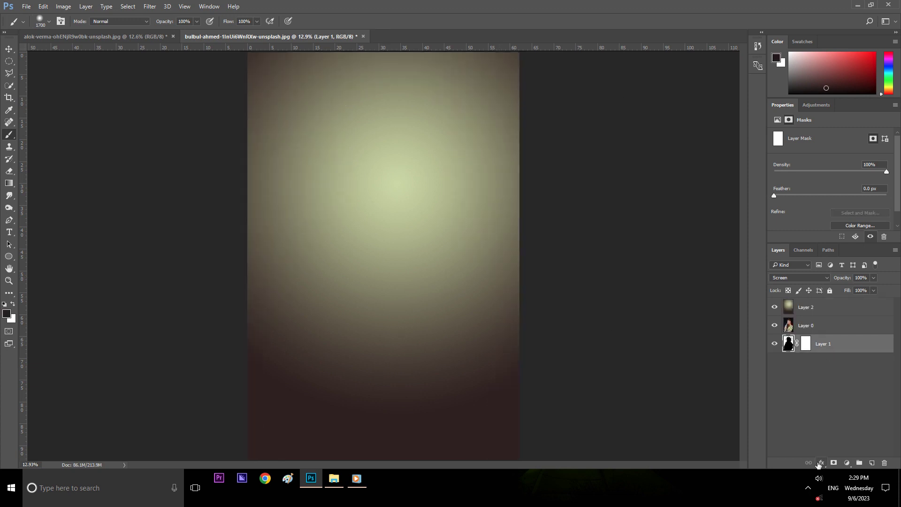
pyautogui.moveTo(827, 307); pyautogui.dragTo(834, 357)
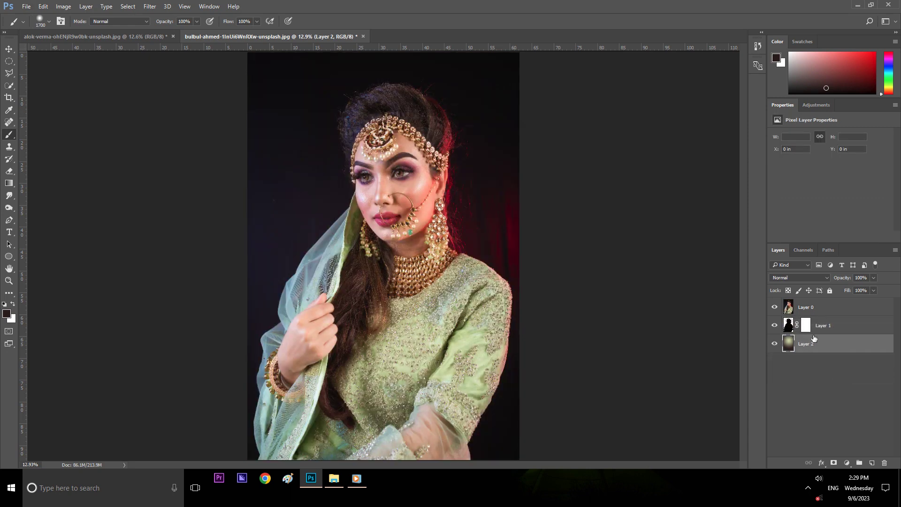
# - Hide Layer 2's dark backdrop and move Layer 1 with its mask to the top of the stack
pyautogui.click(774, 344)
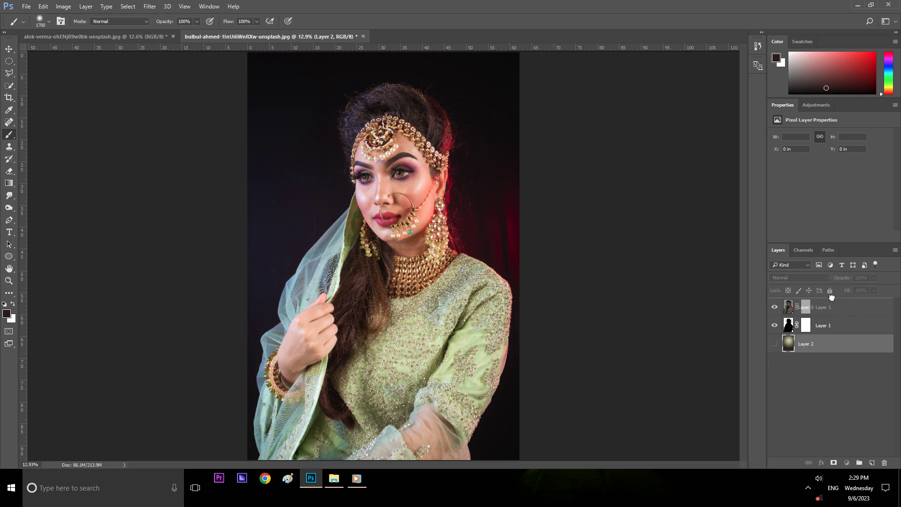
pyautogui.moveTo(830, 332); pyautogui.dragTo(831, 303)
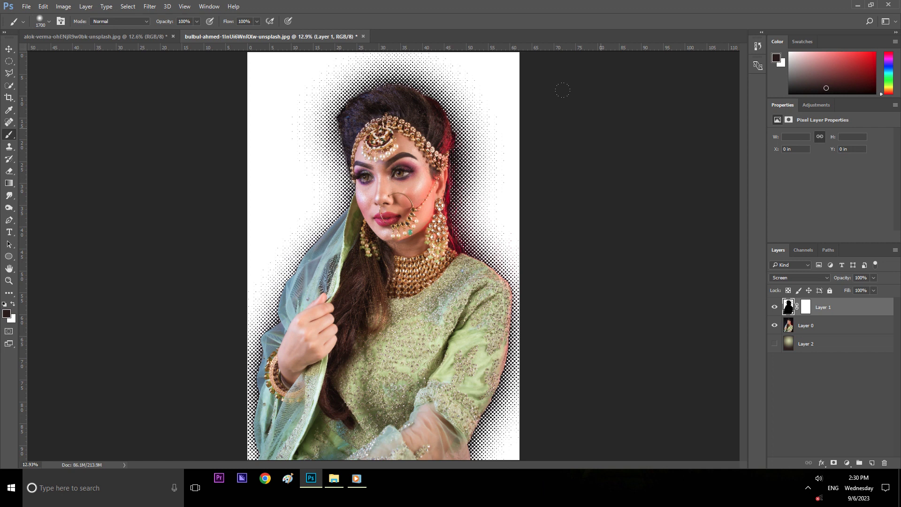
pyautogui.click(818, 344)
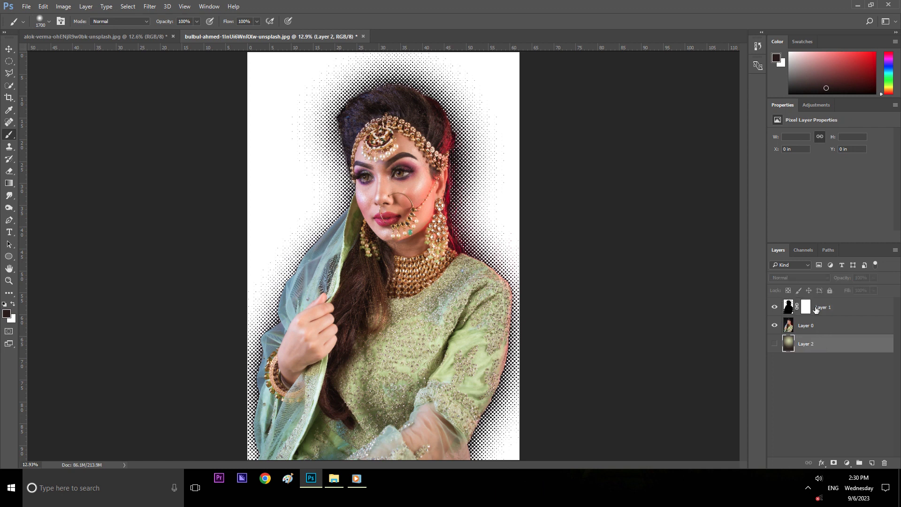
pyautogui.click(817, 311)
pyautogui.keyDown('ctrl'); pyautogui.click(789, 309); pyautogui.keyUp('ctrl')
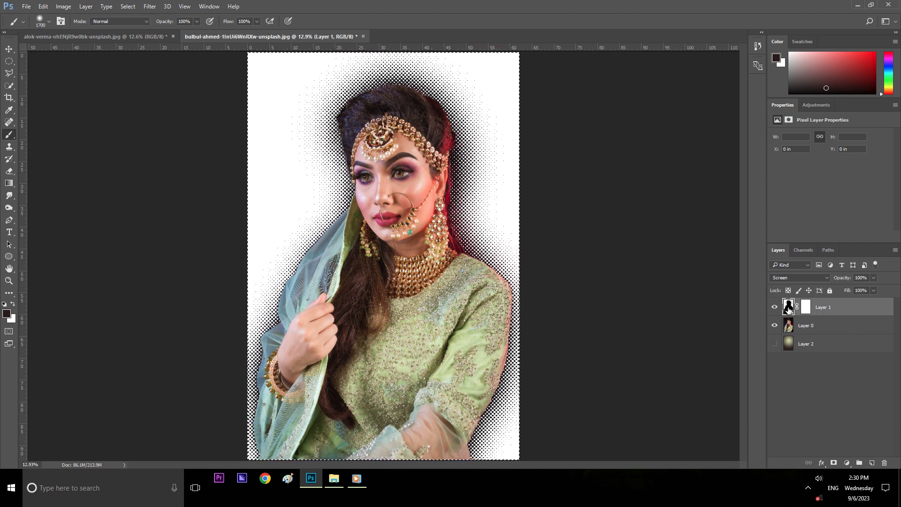
pyautogui.hotkey('ctrl', 'd')
pyautogui.click(9, 49)
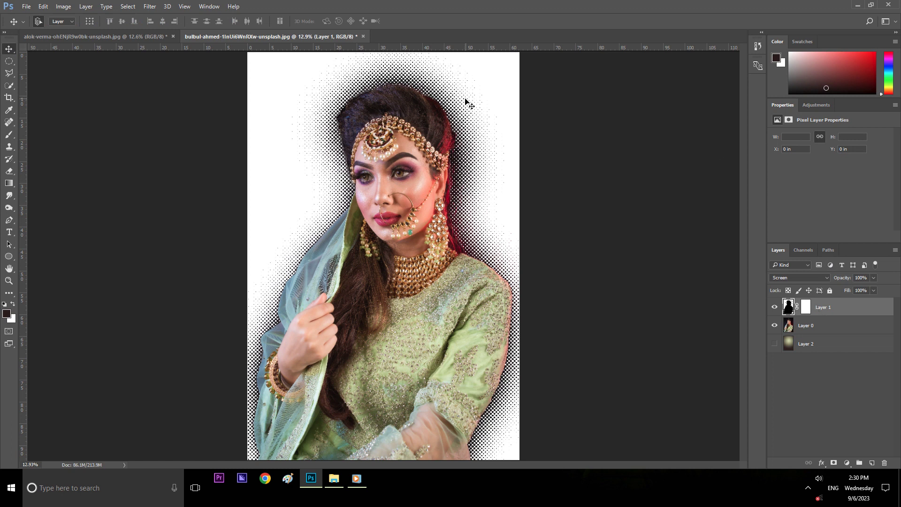
# - Paint dark with the brush down the right side and across the top of the backdrop
pyautogui.press('b')
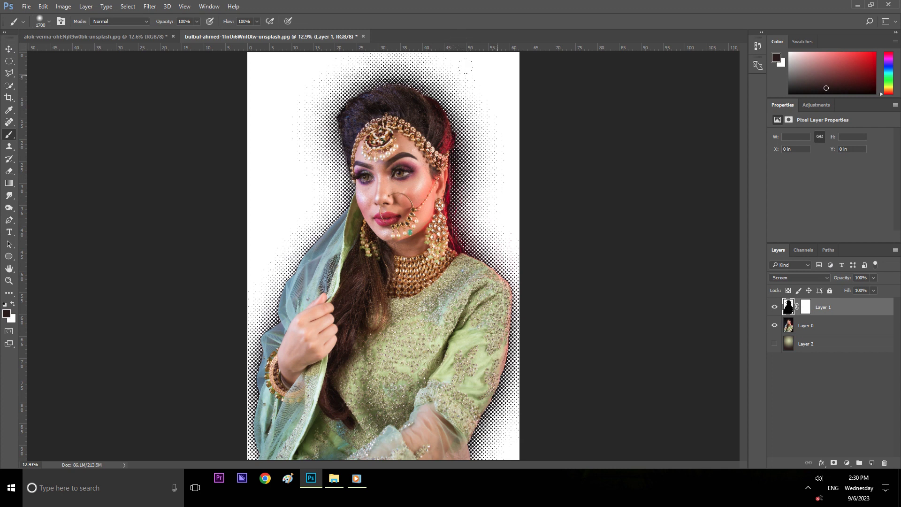
pyautogui.moveTo(465, 66); pyautogui.dragTo(493, 225)
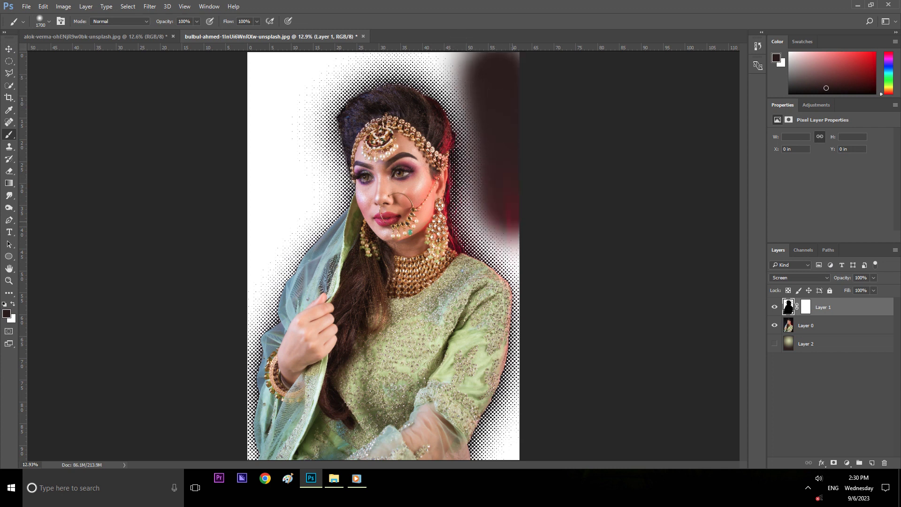
pyautogui.moveTo(479, 182); pyautogui.dragTo(481, 191)
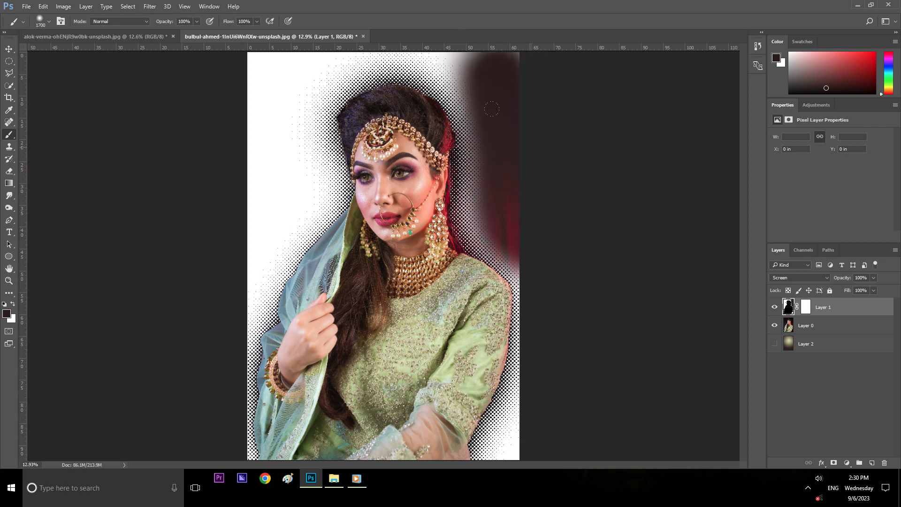
pyautogui.moveTo(488, 61); pyautogui.dragTo(279, 51)
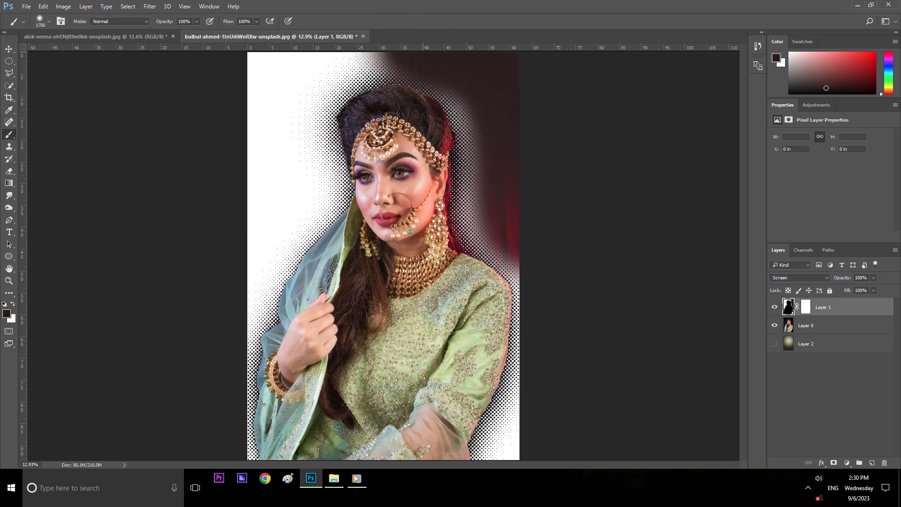
pyautogui.hotkey('ctrl', 'z')
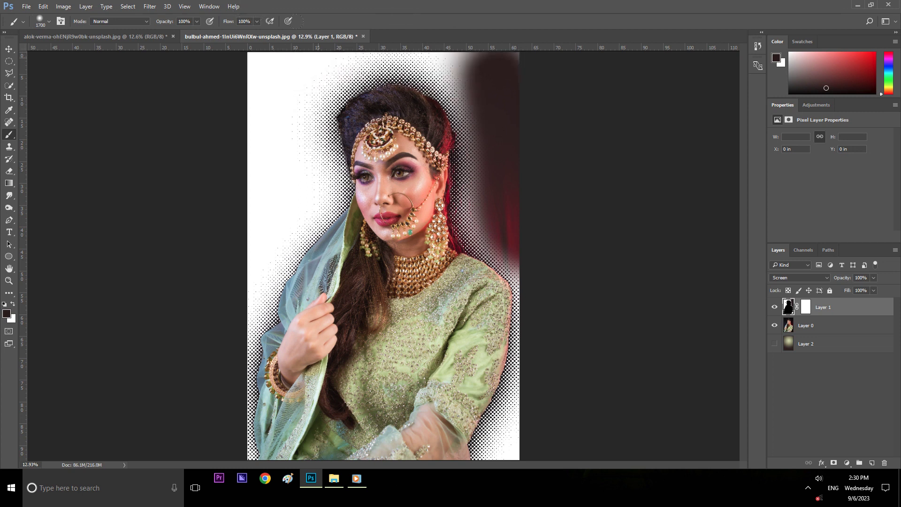
pyautogui.hotkey('ctrl', 'z')
pyautogui.hotkey('ctrl', 'z')
pyautogui.hotkey('ctrl', 'z')
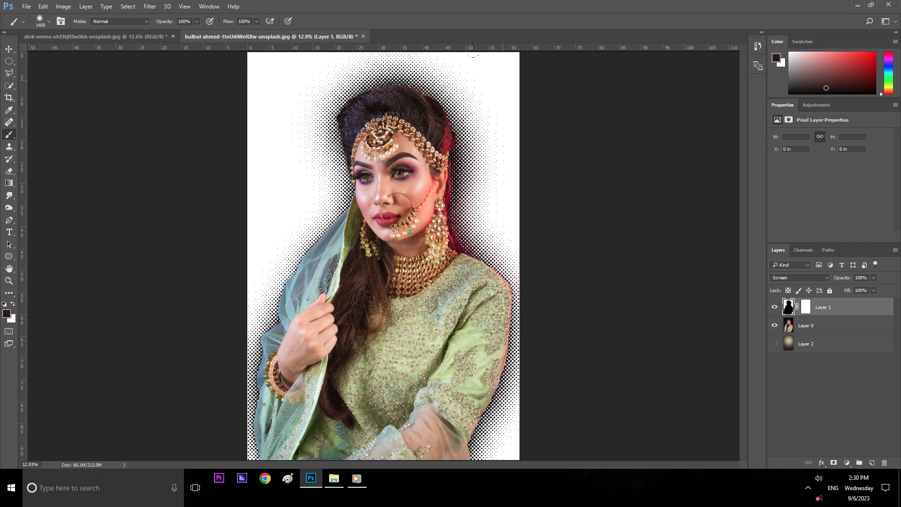
# - Darken the top-right corner, top edge and left edge of the white halo
pyautogui.moveTo(469, 46)
pyautogui.mouseDown()
pyautogui.moveTo(495, 200)
pyautogui.moveTo(441, 57)
pyautogui.moveTo(344, 22)
pyautogui.moveTo(247, 128)
pyautogui.moveTo(227, 202)
pyautogui.moveTo(175, 280)
pyautogui.mouseUp()
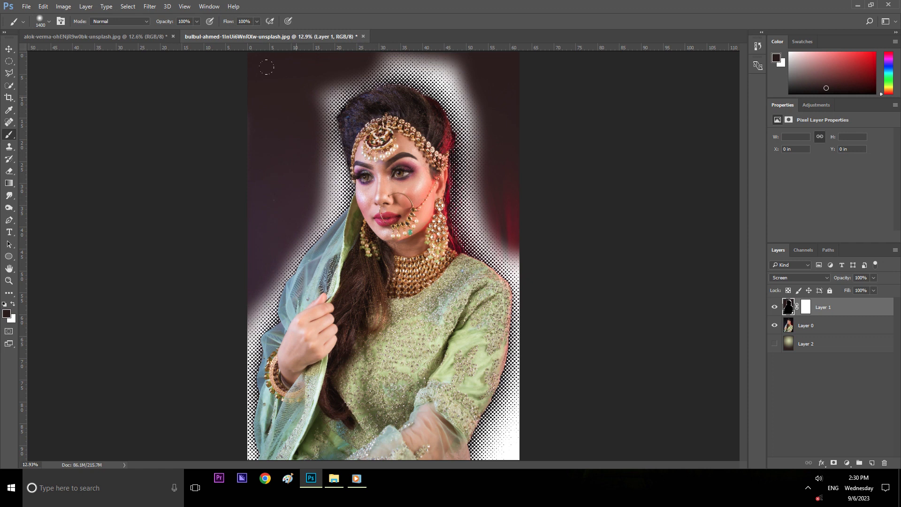
pyautogui.moveTo(266, 68)
pyautogui.mouseDown()
pyautogui.moveTo(439, 59)
pyautogui.moveTo(472, 100)
pyautogui.moveTo(523, 244)
pyautogui.moveTo(490, 448)
pyautogui.mouseUp()
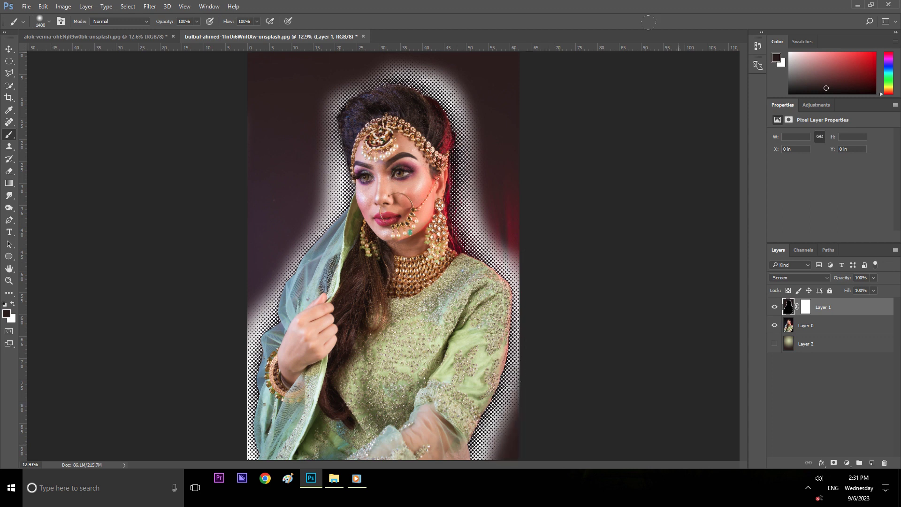
pyautogui.moveTo(203, 277)
pyautogui.mouseDown()
pyautogui.moveTo(161, 364)
pyautogui.moveTo(186, 446)
pyautogui.mouseUp()
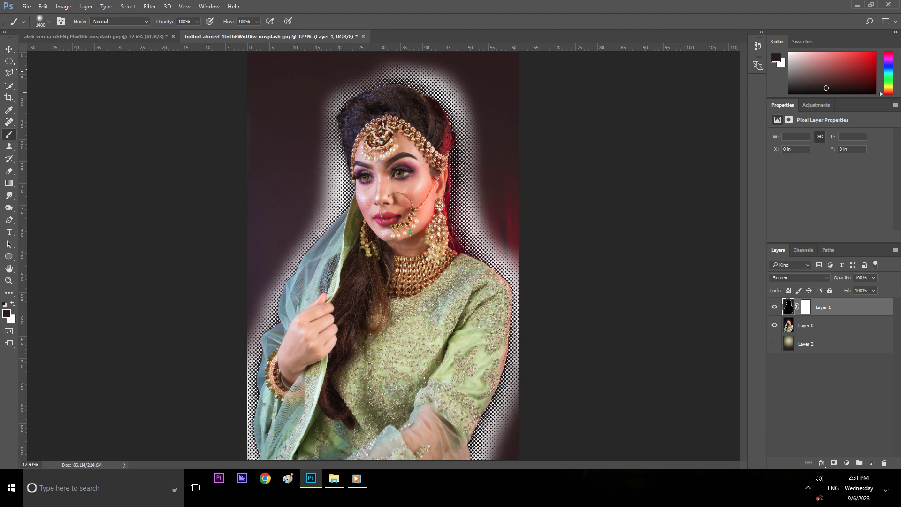
pyautogui.click(9, 49)
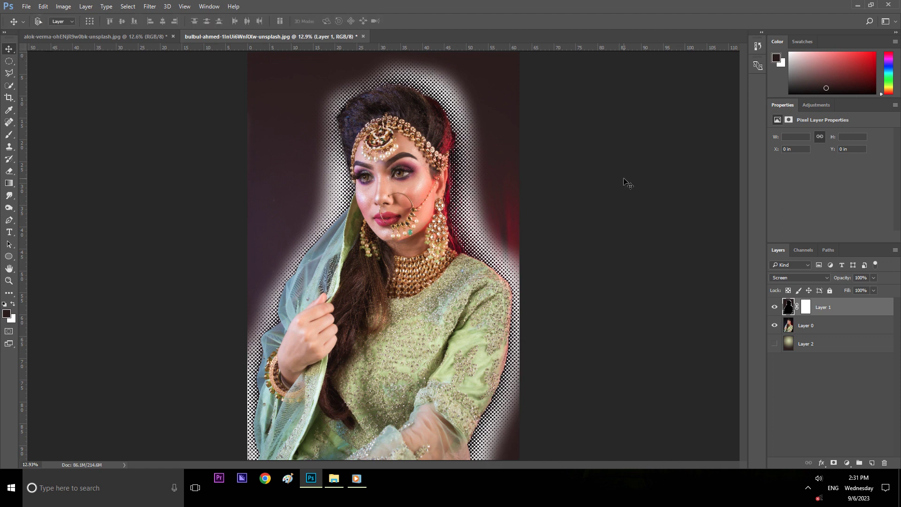
pyautogui.hotkey('ctrl', 'z')
pyautogui.hotkey('ctrl', 'z')
pyautogui.hotkey('ctrl', 'z')
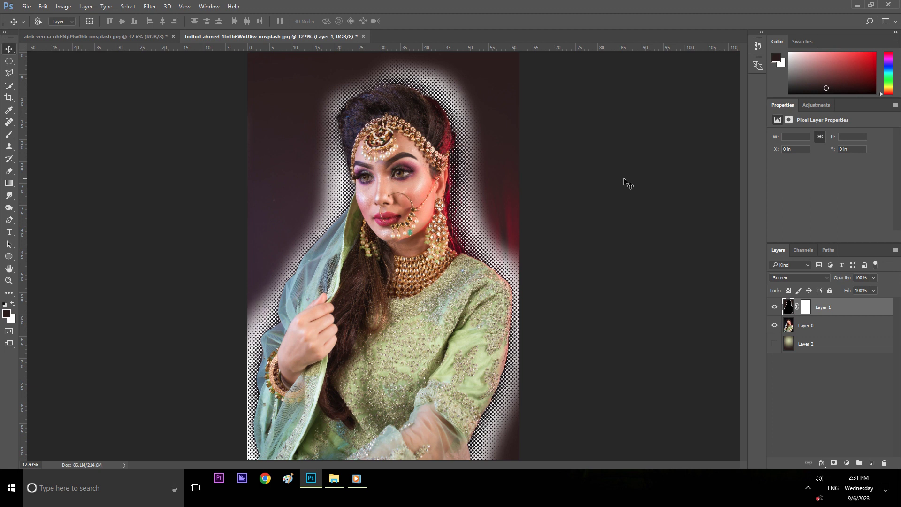
# - Undo the dark painting and compare the two halftone portrait documents
pyautogui.hotkey('ctrl', 'z')
pyautogui.hotkey('ctrl', 'z')
pyautogui.hotkey('ctrl', 'z')
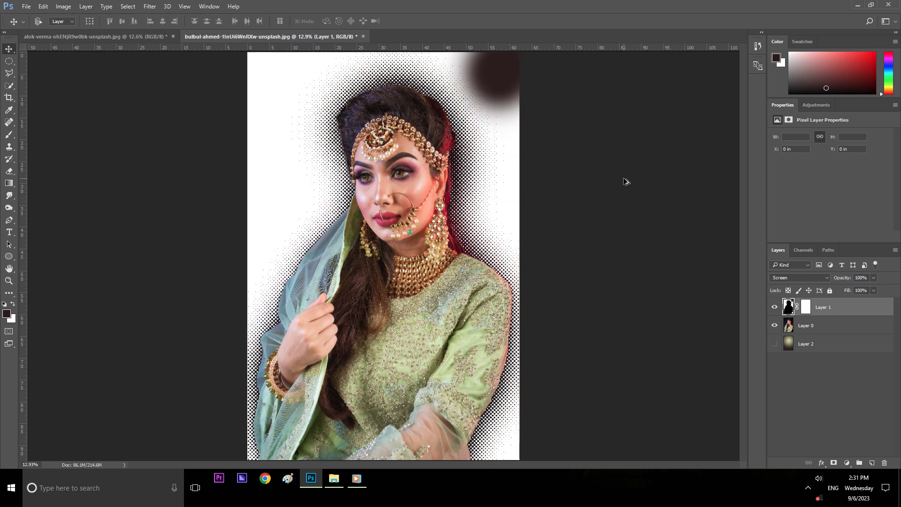
pyautogui.hotkey('ctrl', 'z')
pyautogui.hotkey('ctrl', 'z')
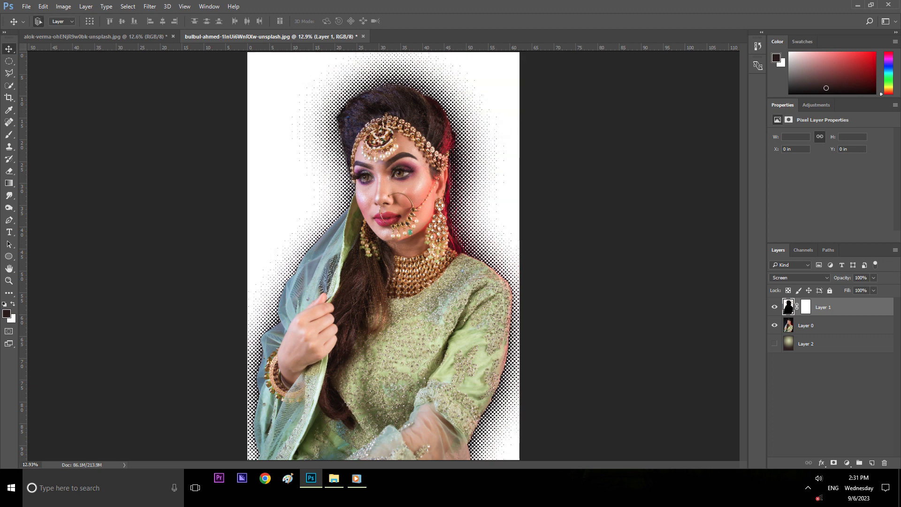
pyautogui.click(154, 38)
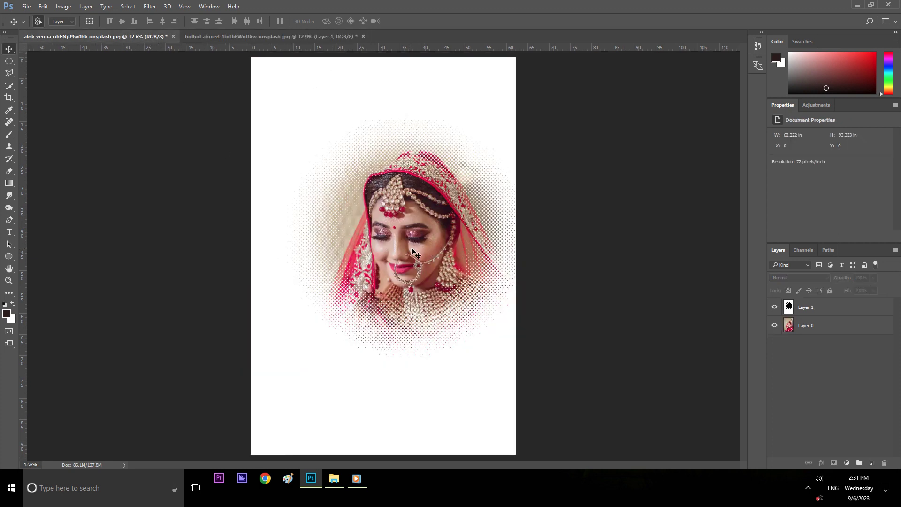
pyautogui.click(241, 36)
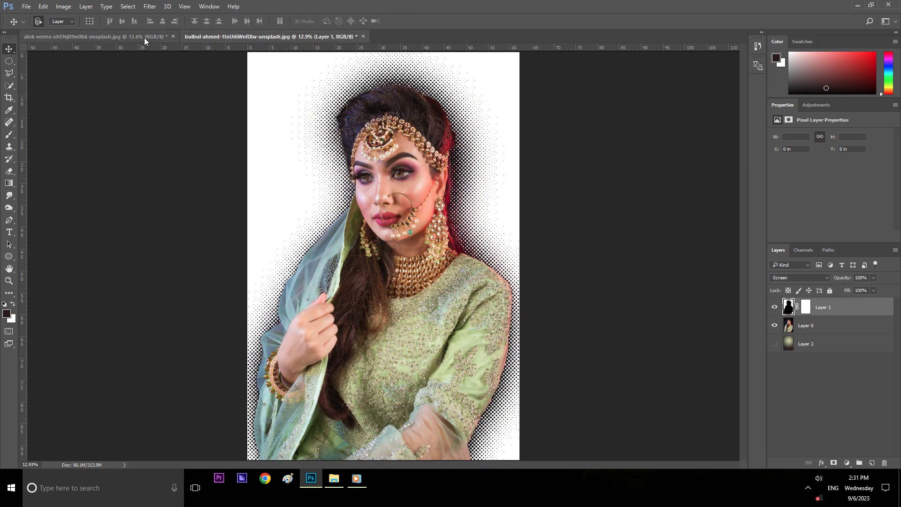
pyautogui.click(141, 37)
pyautogui.click(26, 6)
# - Open the red-and-gold bridal JPG and drop it into the oval vignette document as Layer 2
pyautogui.click(28, 27)
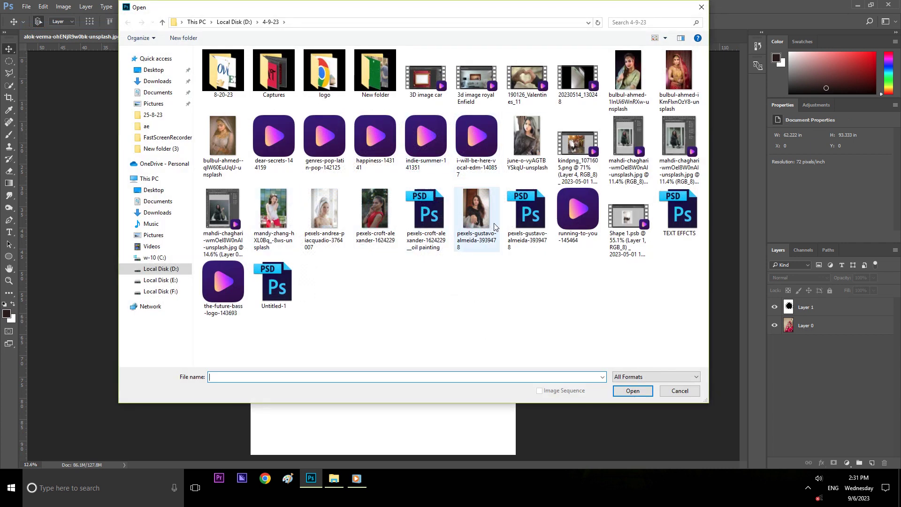
pyautogui.click(677, 92)
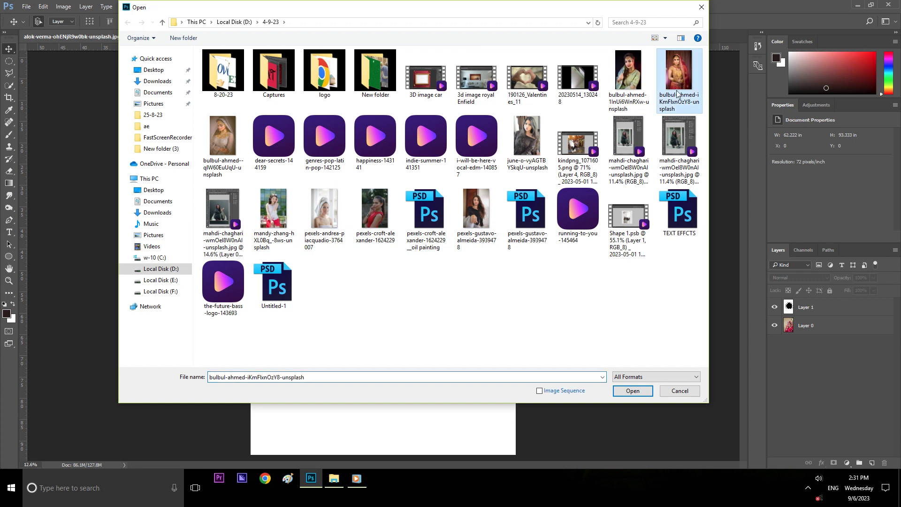
pyautogui.click(633, 390)
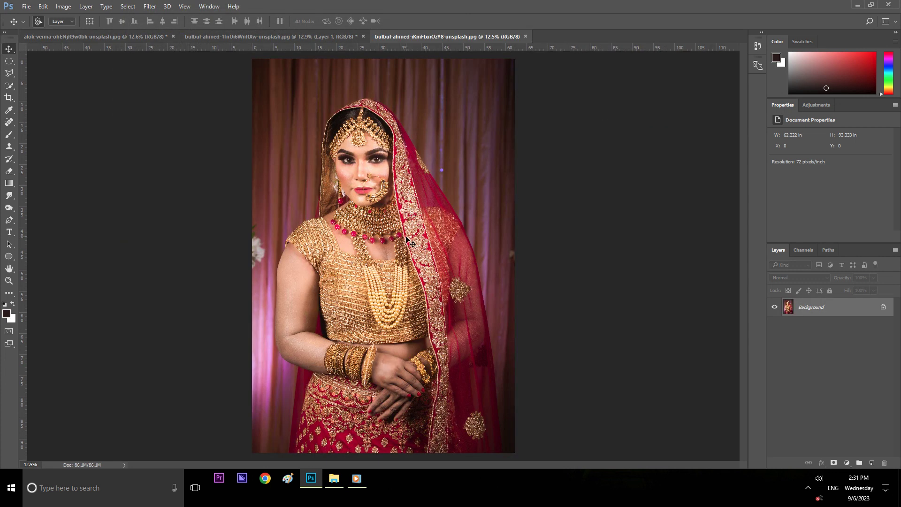
pyautogui.moveTo(410, 242)
pyautogui.mouseDown()
pyautogui.moveTo(145, 38)
pyautogui.moveTo(409, 179)
pyautogui.mouseUp()
pyautogui.moveTo(414, 233); pyautogui.dragTo(407, 242)
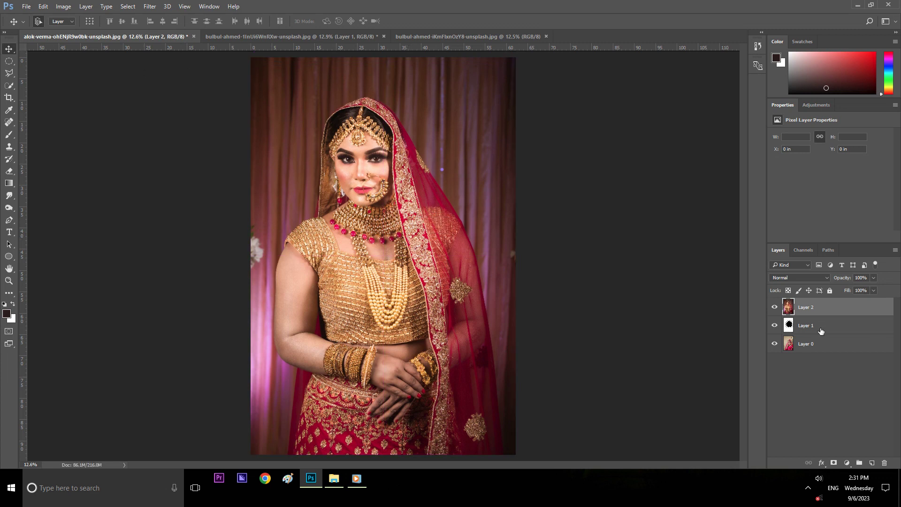
# - Place the halftone oval above the red-and-gold bride and scale it to about 115%
pyautogui.moveTo(819, 327); pyautogui.dragTo(824, 306)
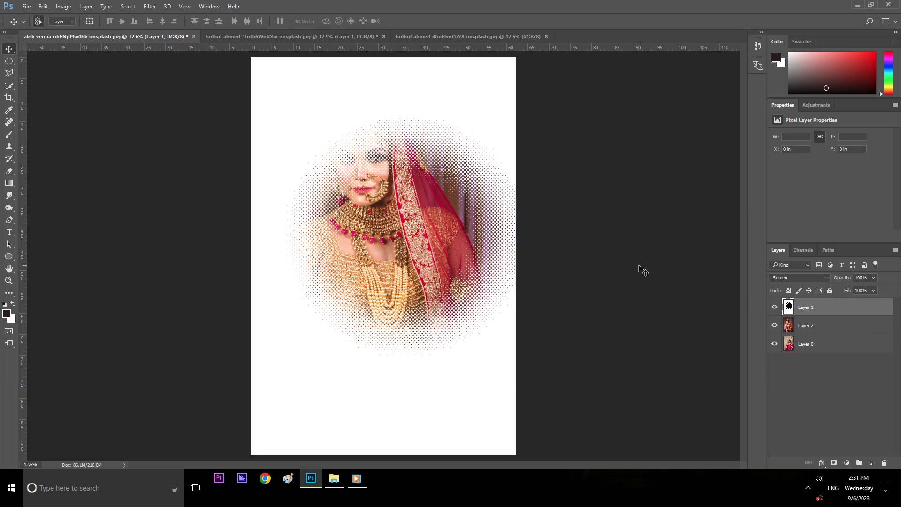
pyautogui.scroll(-1, 373, 247)
pyautogui.hotkey('ctrl', 't')
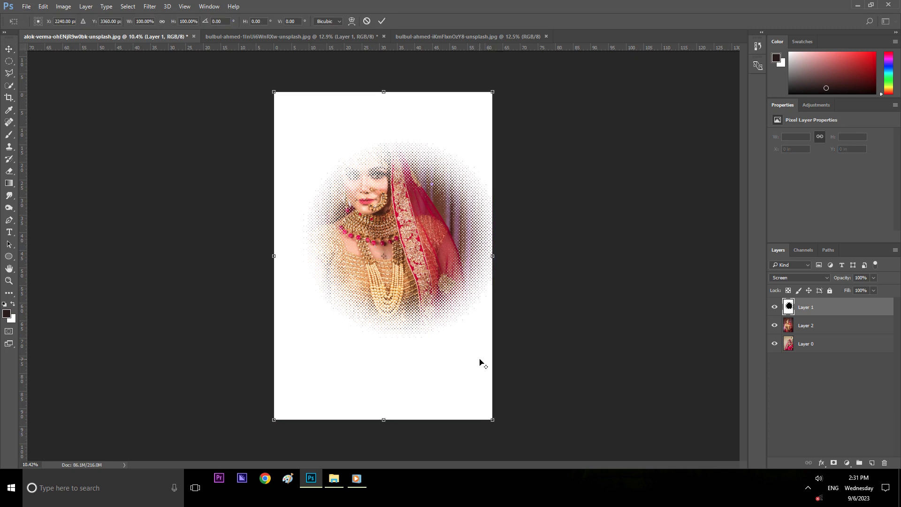
pyautogui.moveTo(492, 421); pyautogui.dragTo(512, 443)
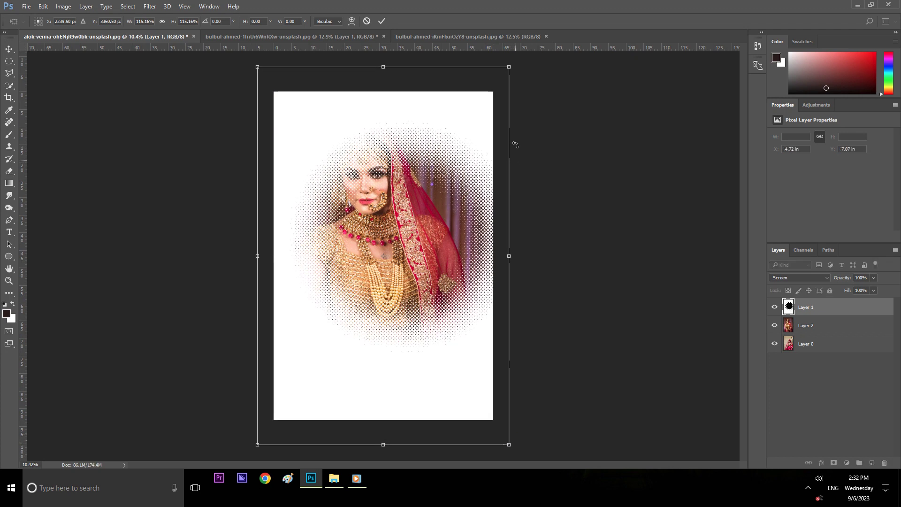
pyautogui.click(381, 21)
pyautogui.click(821, 327)
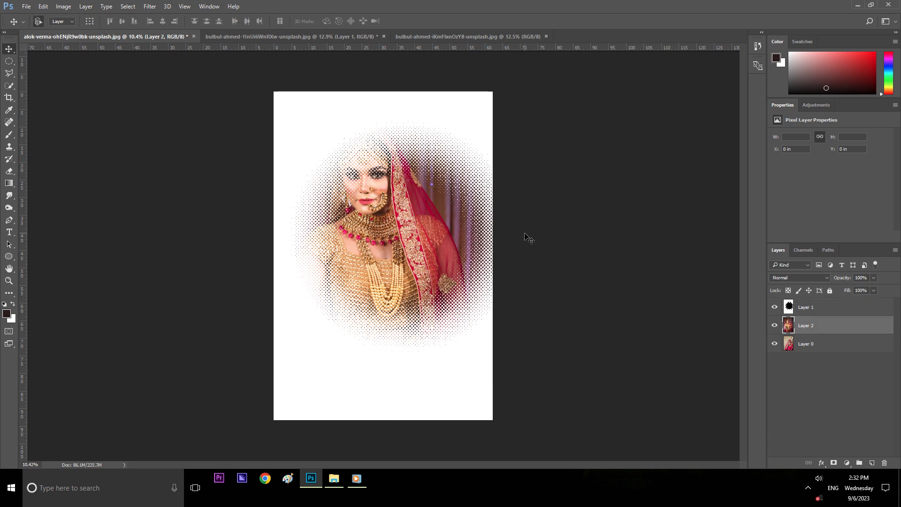
# - Shift the red-and-gold bride photo right and down with a free transform
pyautogui.hotkey('ctrl', 't')
pyautogui.moveTo(413, 253); pyautogui.dragTo(445, 298)
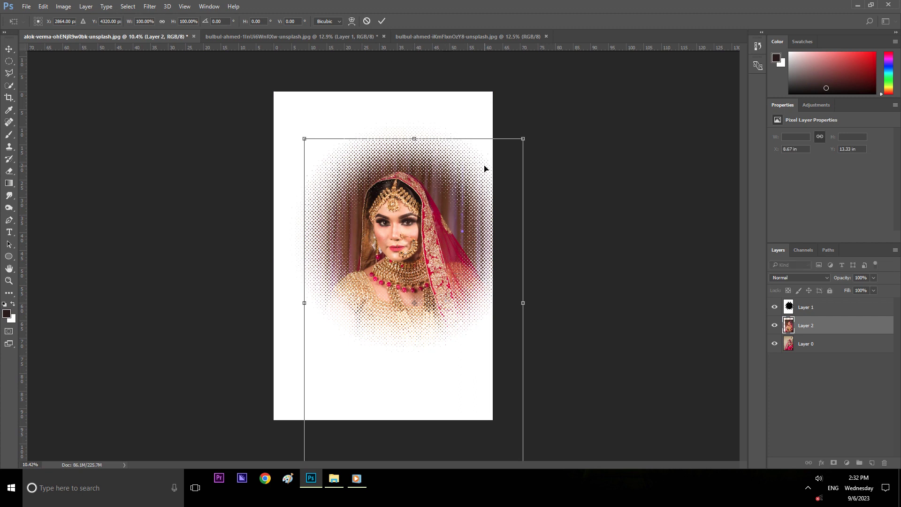
pyautogui.click(382, 21)
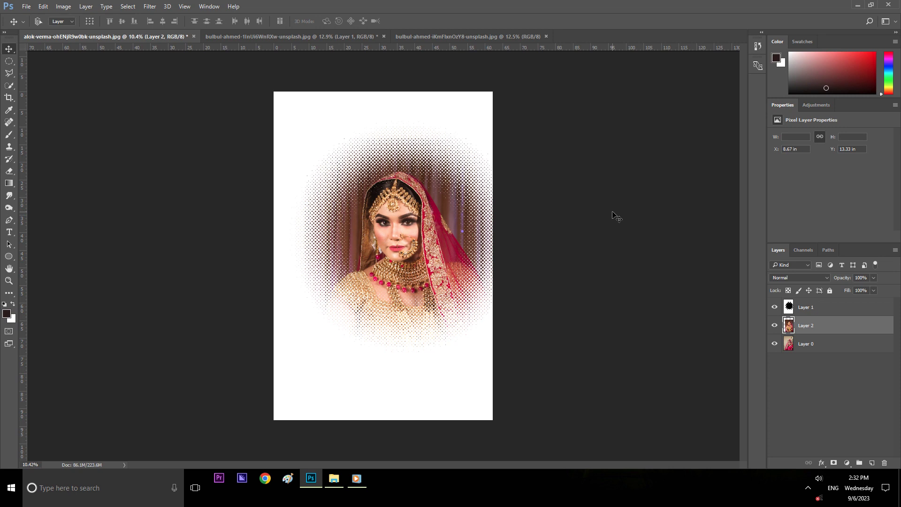
pyautogui.hotkey('ctrl', '+')
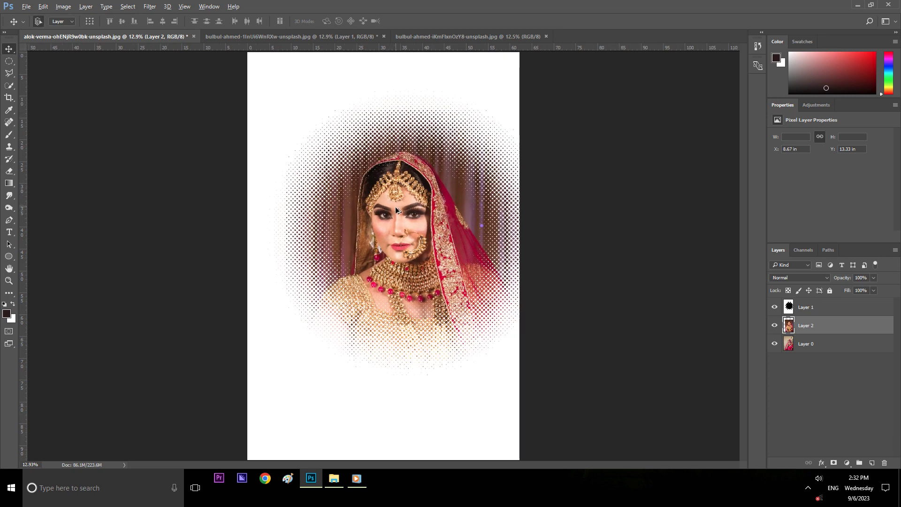
pyautogui.hotkey('ctrl', '-')
# - Nudge both halftone layers left with three Shift+Left steps, then select Layer 1
pyautogui.keyDown('shift'); pyautogui.click(825, 307); pyautogui.keyUp('shift')
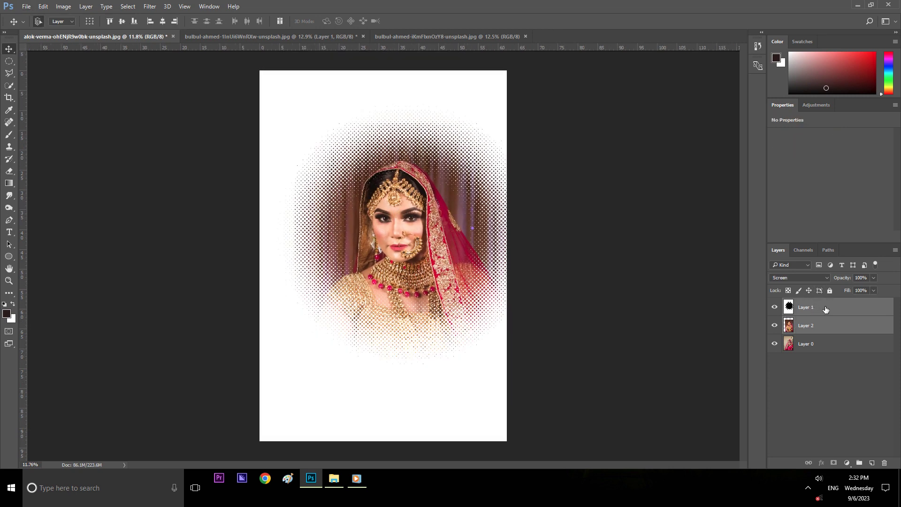
pyautogui.hotkey('ctrl', 't')
pyautogui.hotkey('shift', 'Left')
pyautogui.hotkey('shift', 'Left')
pyautogui.hotkey('shift', 'Left')
pyautogui.hotkey('shift', 'Left')
pyautogui.hotkey('shift', 'Left')
pyautogui.hotkey('shift', 'Left')
pyautogui.hotkey('shift', 'Left')
pyautogui.hotkey('shift', 'Left')
pyautogui.hotkey('shift', 'Left')
pyautogui.hotkey('shift', 'Left')
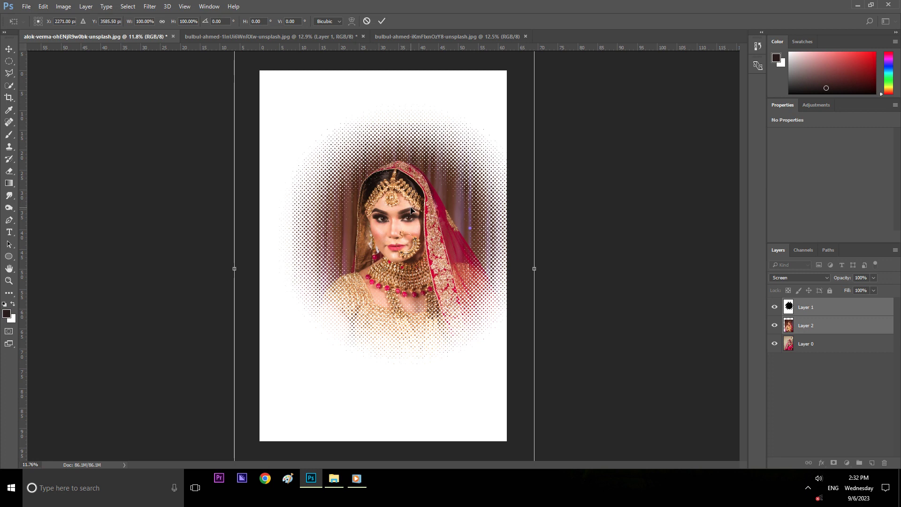
pyautogui.hotkey('shift', 'Left')
pyautogui.hotkey('shift', 'Left')
pyautogui.hotkey('shift', 'Left')
pyautogui.hotkey('shift', 'Left')
pyautogui.hotkey('shift', 'Left')
pyautogui.hotkey('shift', 'Left')
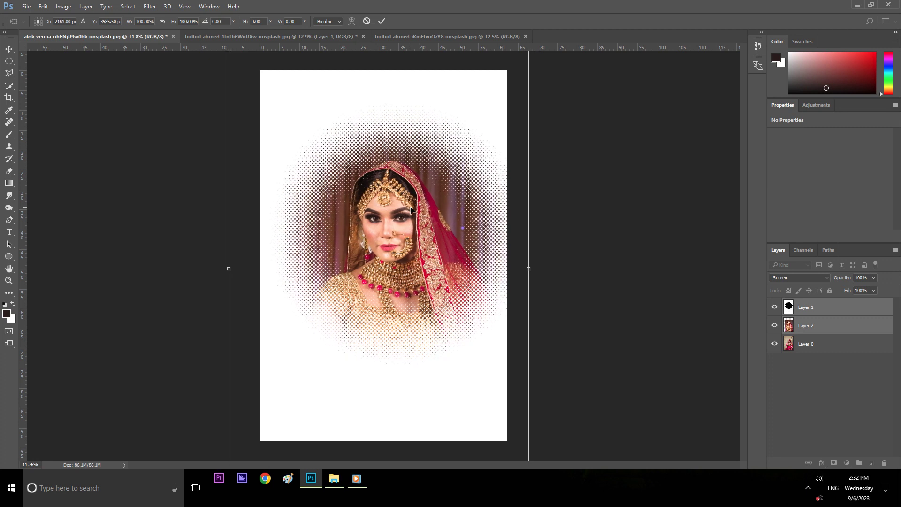
pyautogui.hotkey('shift', 'Left')
pyautogui.hotkey('shift', 'Left')
pyautogui.hotkey('shift', 'Left')
pyautogui.hotkey('shift', 'Left')
pyautogui.hotkey('shift', 'Left')
pyautogui.hotkey('shift', 'Left')
pyautogui.hotkey('shift', 'Left')
pyautogui.hotkey('shift', 'Left')
pyautogui.hotkey('shift', 'Left')
pyautogui.hotkey('shift', 'Left')
pyautogui.hotkey('shift', 'Left')
pyautogui.hotkey('shift', 'Left')
pyautogui.hotkey('shift', 'Left')
pyautogui.hotkey('shift', 'Left')
pyautogui.hotkey('shift', 'Left')
pyautogui.hotkey('shift', 'Left')
pyautogui.hotkey('shift', 'Left')
pyautogui.hotkey('shift', 'Left')
pyautogui.hotkey('shift', 'Left')
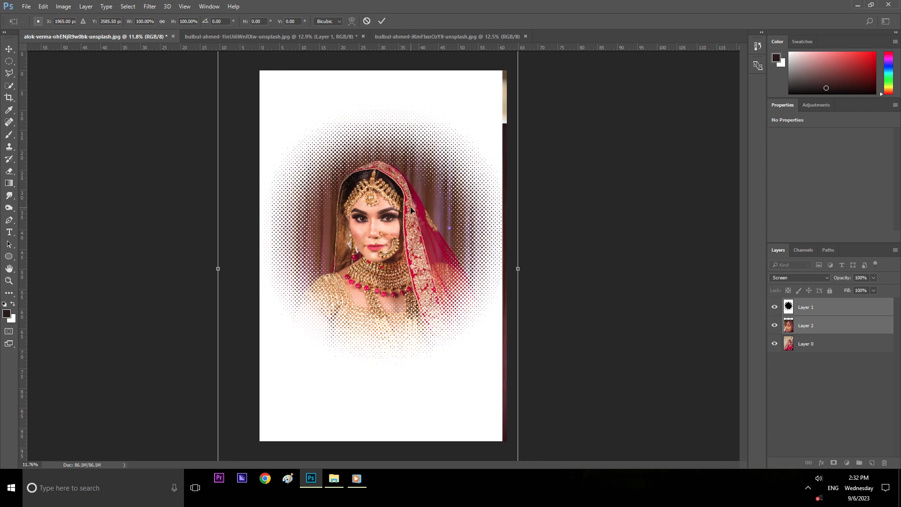
pyautogui.click(382, 21)
pyautogui.click(606, 192)
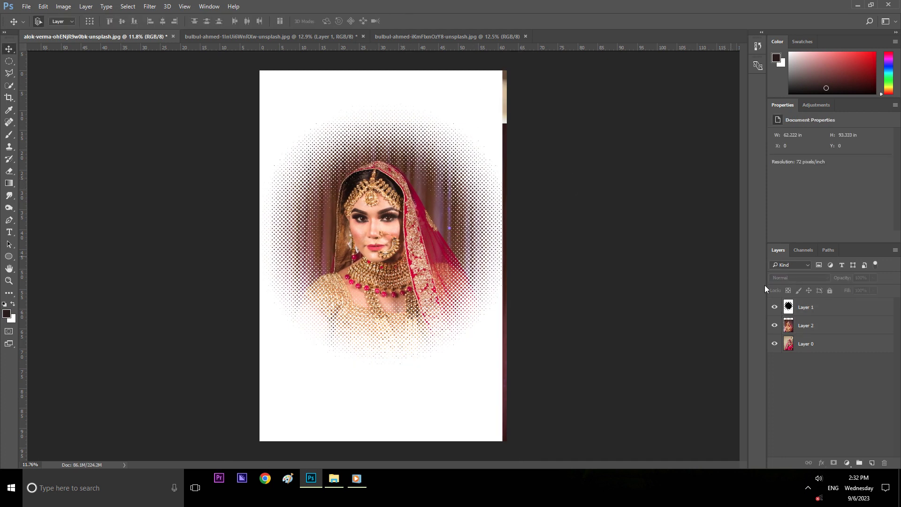
pyautogui.click(835, 307)
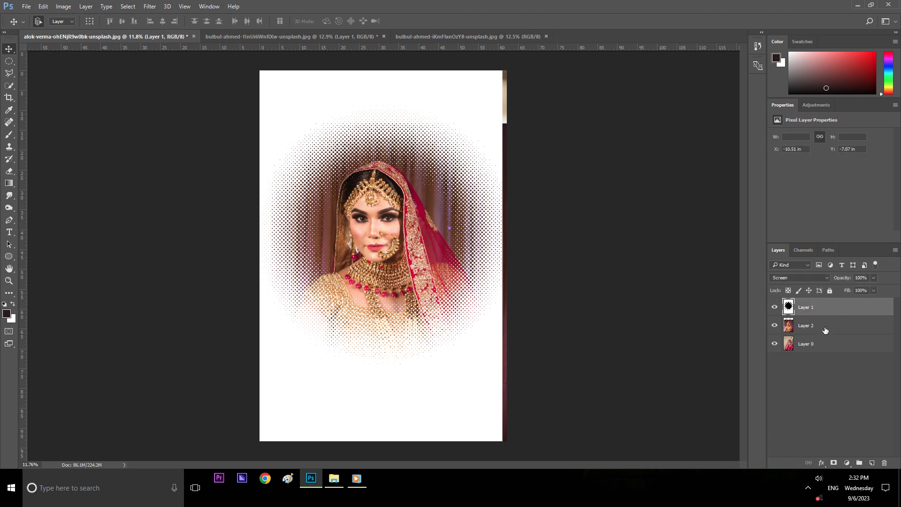
# - Crop the portrait to the 8.5 × 11 in, 300 ppi preset and fit it to the window
pyautogui.click(9, 97)
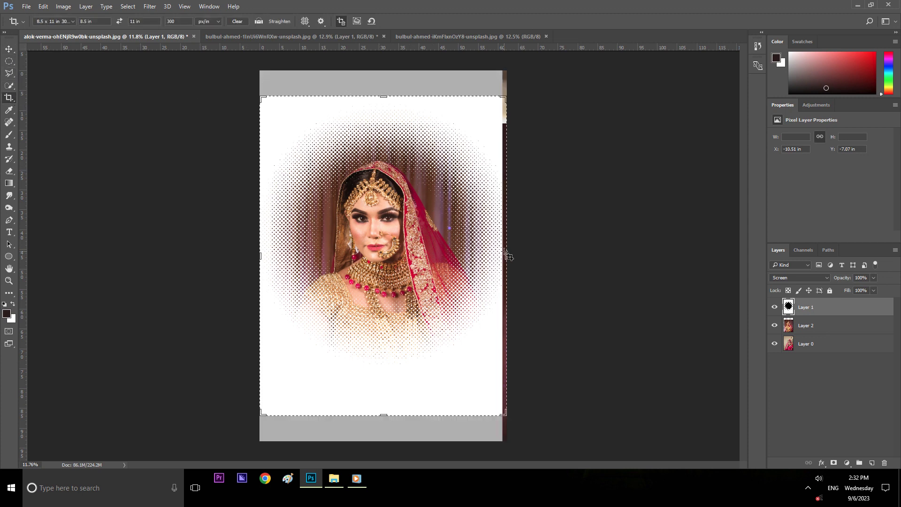
pyautogui.moveTo(505, 255); pyautogui.dragTo(502, 257)
pyautogui.click(405, 21)
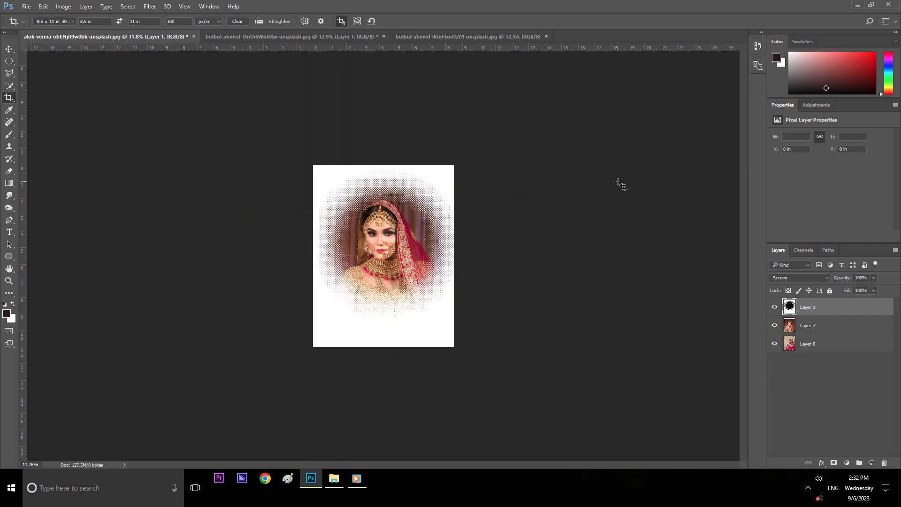
pyautogui.hotkey('ctrl', '0')
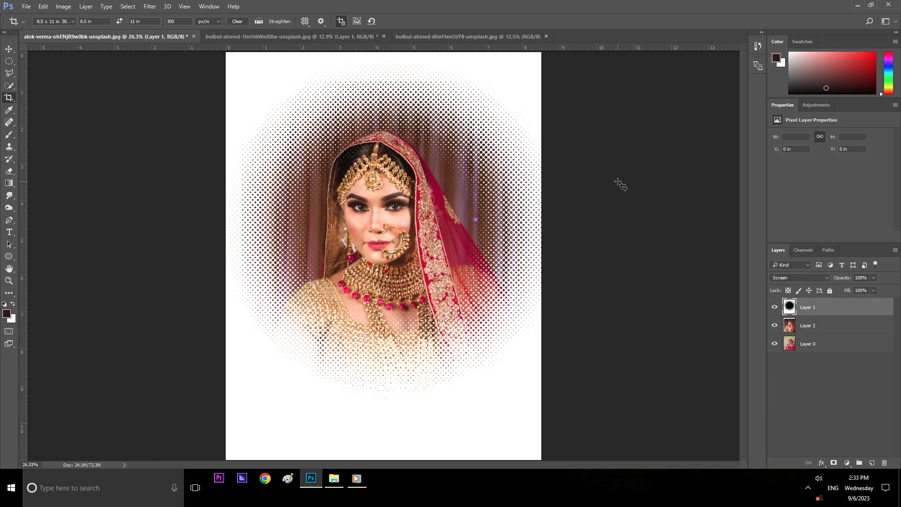
# - Compare the two bride photos and leave Layer 2 hidden
pyautogui.scroll(-1, 415, 219)
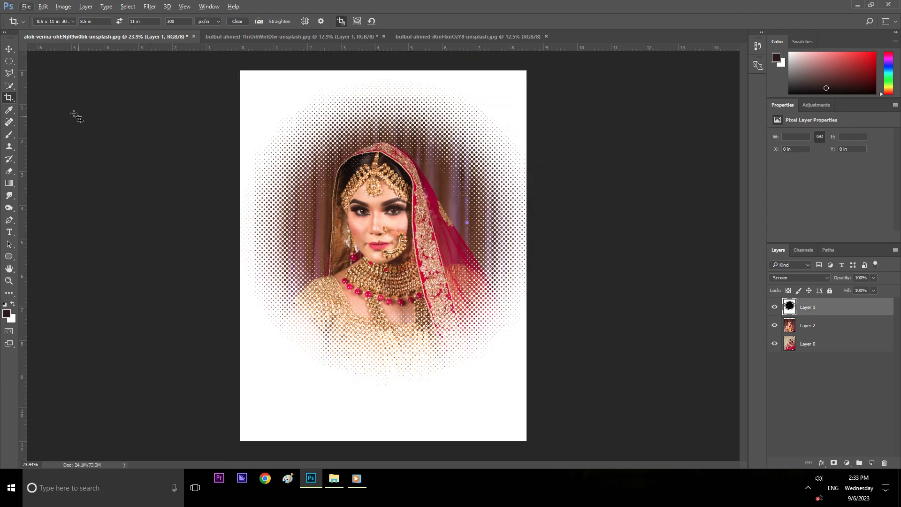
pyautogui.click(9, 49)
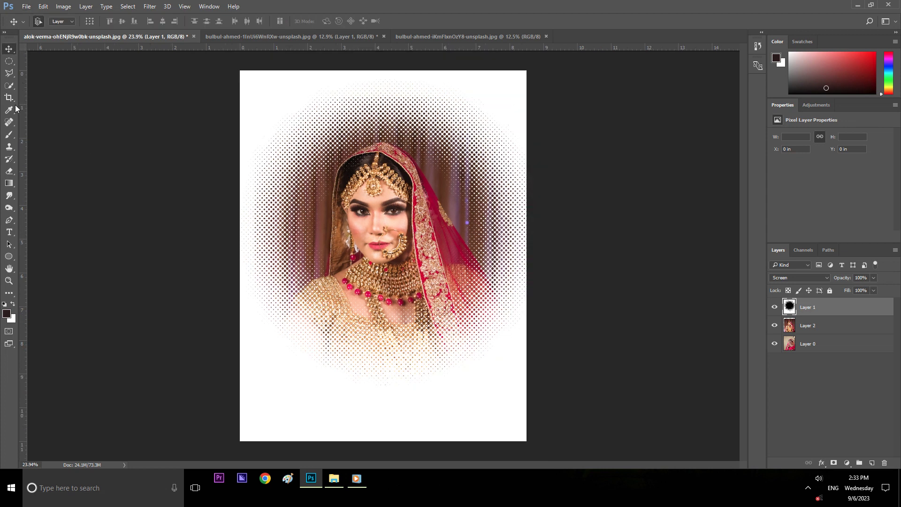
pyautogui.click(774, 325)
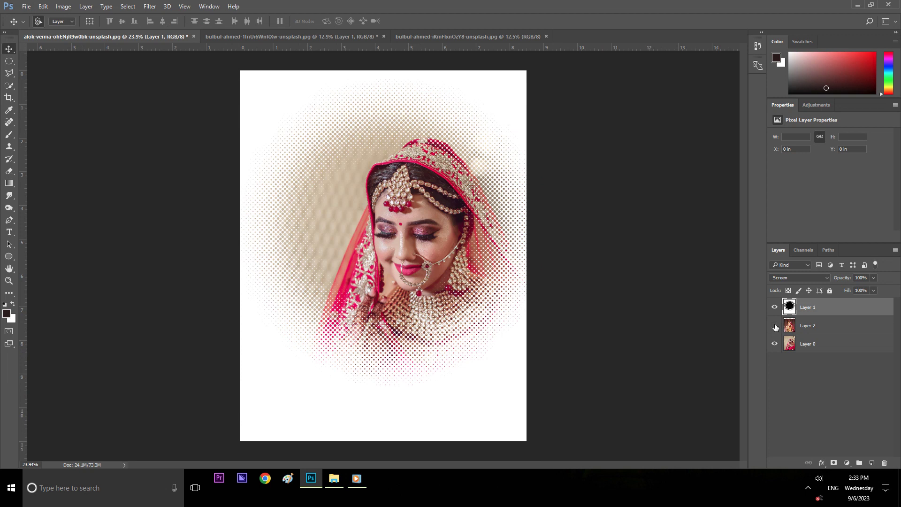
pyautogui.click(774, 325)
pyautogui.click(774, 325)
pyautogui.click(775, 326)
# - Enlarge Layer 0's bride photo to about 112%
pyautogui.click(838, 350)
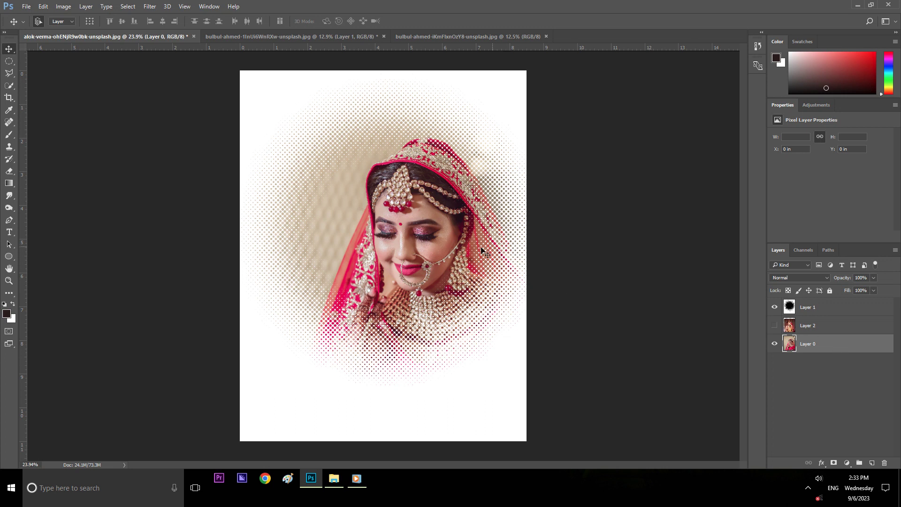
pyautogui.hotkey('ctrl', 't')
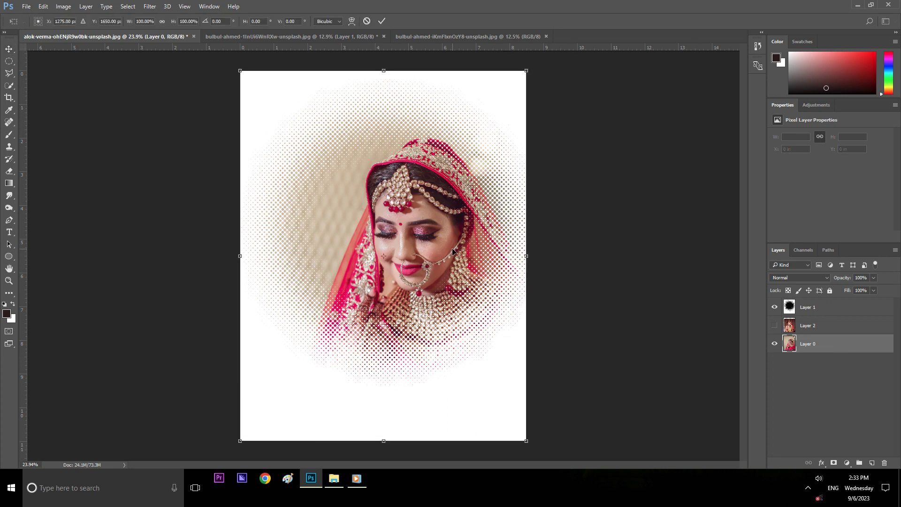
pyautogui.scroll(-1, 433, 268)
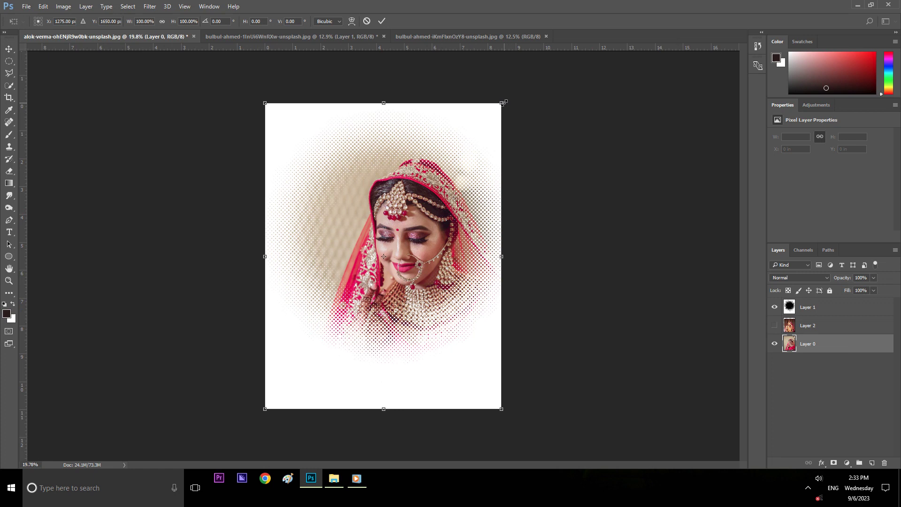
pyautogui.moveTo(512, 97); pyautogui.dragTo(526, 81)
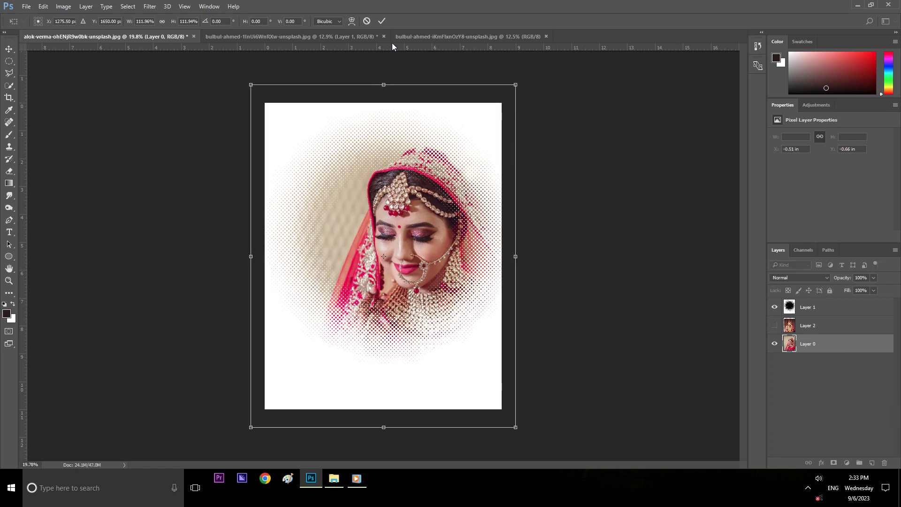
pyautogui.click(381, 21)
# - Nudge Layer 0's bride photo slightly left inside the oval
pyautogui.moveTo(408, 249)
pyautogui.mouseDown()
pyautogui.moveTo(400, 250)
pyautogui.moveTo(409, 248)
pyautogui.mouseUp()
pyautogui.click(829, 367)
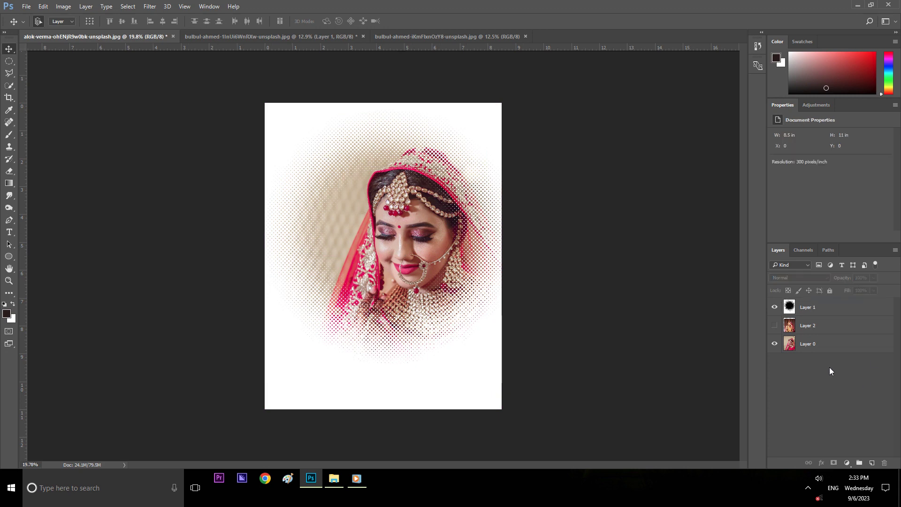
pyautogui.click(821, 346)
pyautogui.hotkey('ctrl', 't')
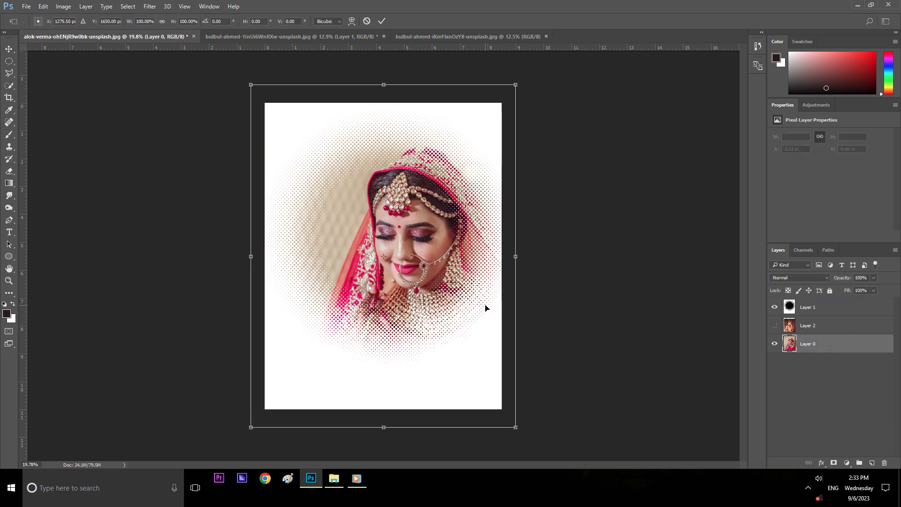
pyautogui.press('Left')
pyautogui.press('Left')
pyautogui.press('Left')
pyautogui.press('Left')
pyautogui.press('Left')
pyautogui.press('Left')
pyautogui.press('Left')
pyautogui.press('Left')
pyautogui.press('Left')
pyautogui.press('Left')
pyautogui.press('Left')
pyautogui.press('Left')
pyautogui.press('Left')
pyautogui.press('Left')
pyautogui.press('Left')
pyautogui.press('Left')
pyautogui.press('Left')
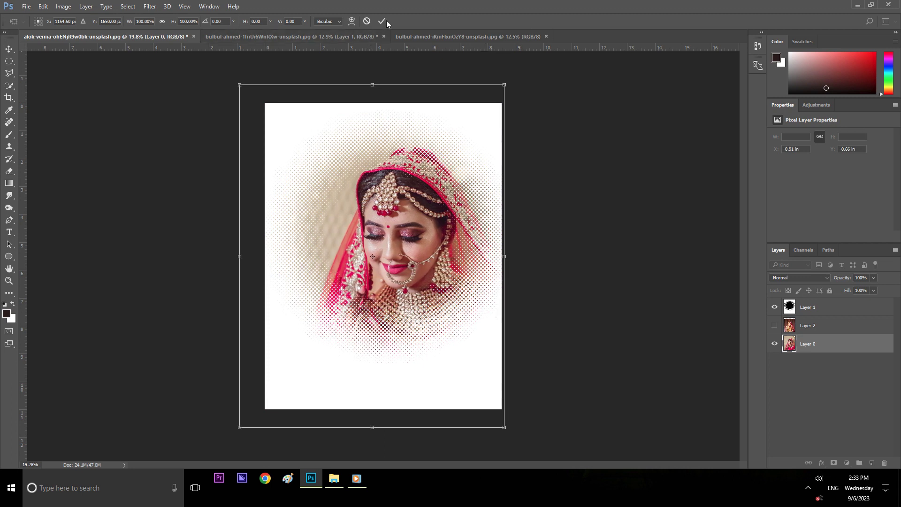
pyautogui.click(383, 21)
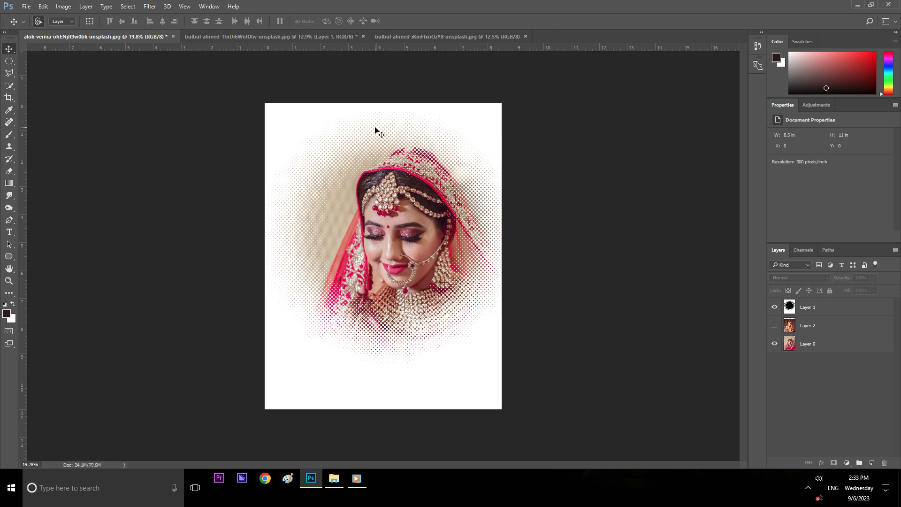
# - Close the third bride photo document
pyautogui.click(253, 36)
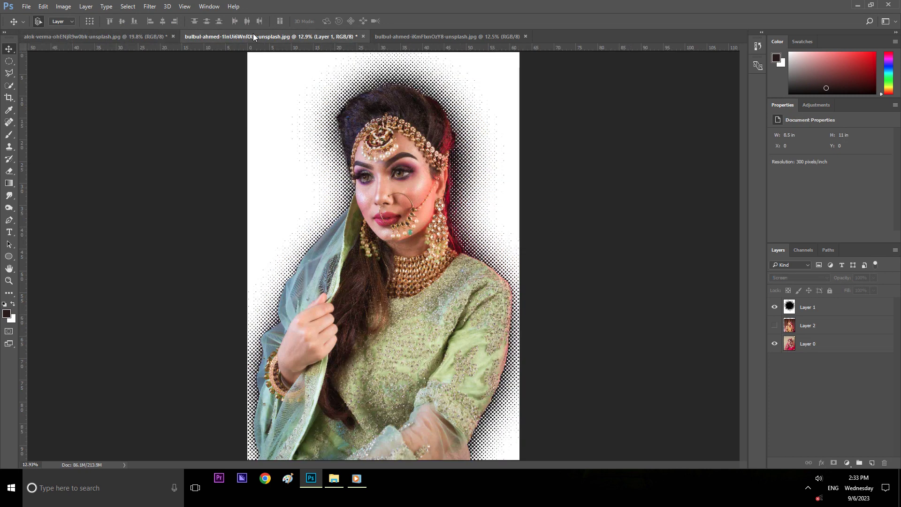
pyautogui.click(398, 37)
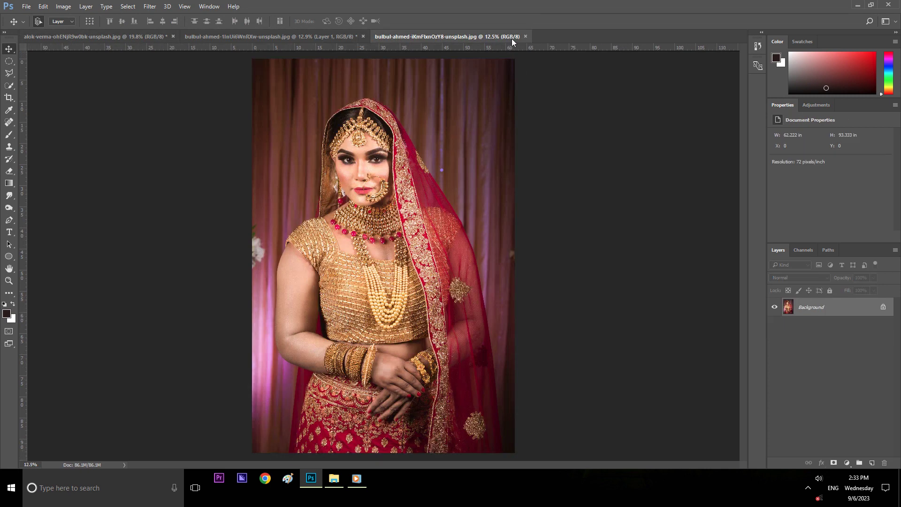
pyautogui.click(525, 36)
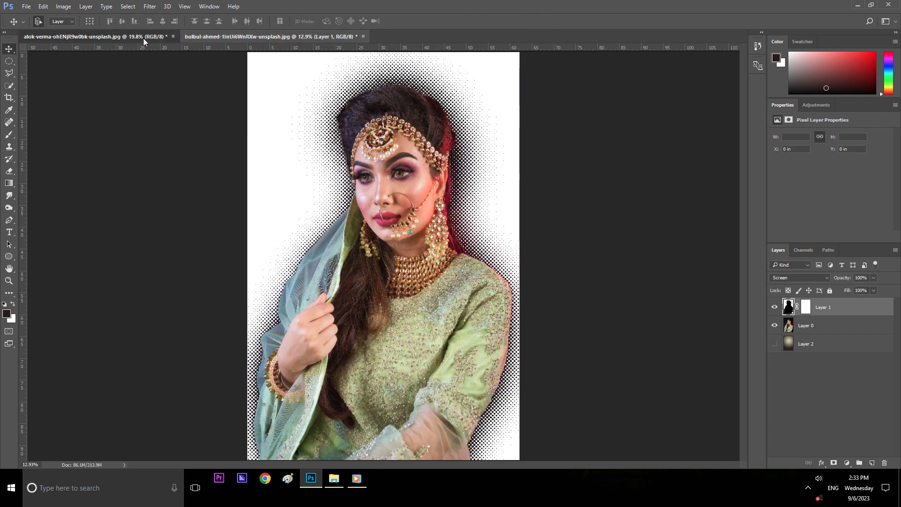